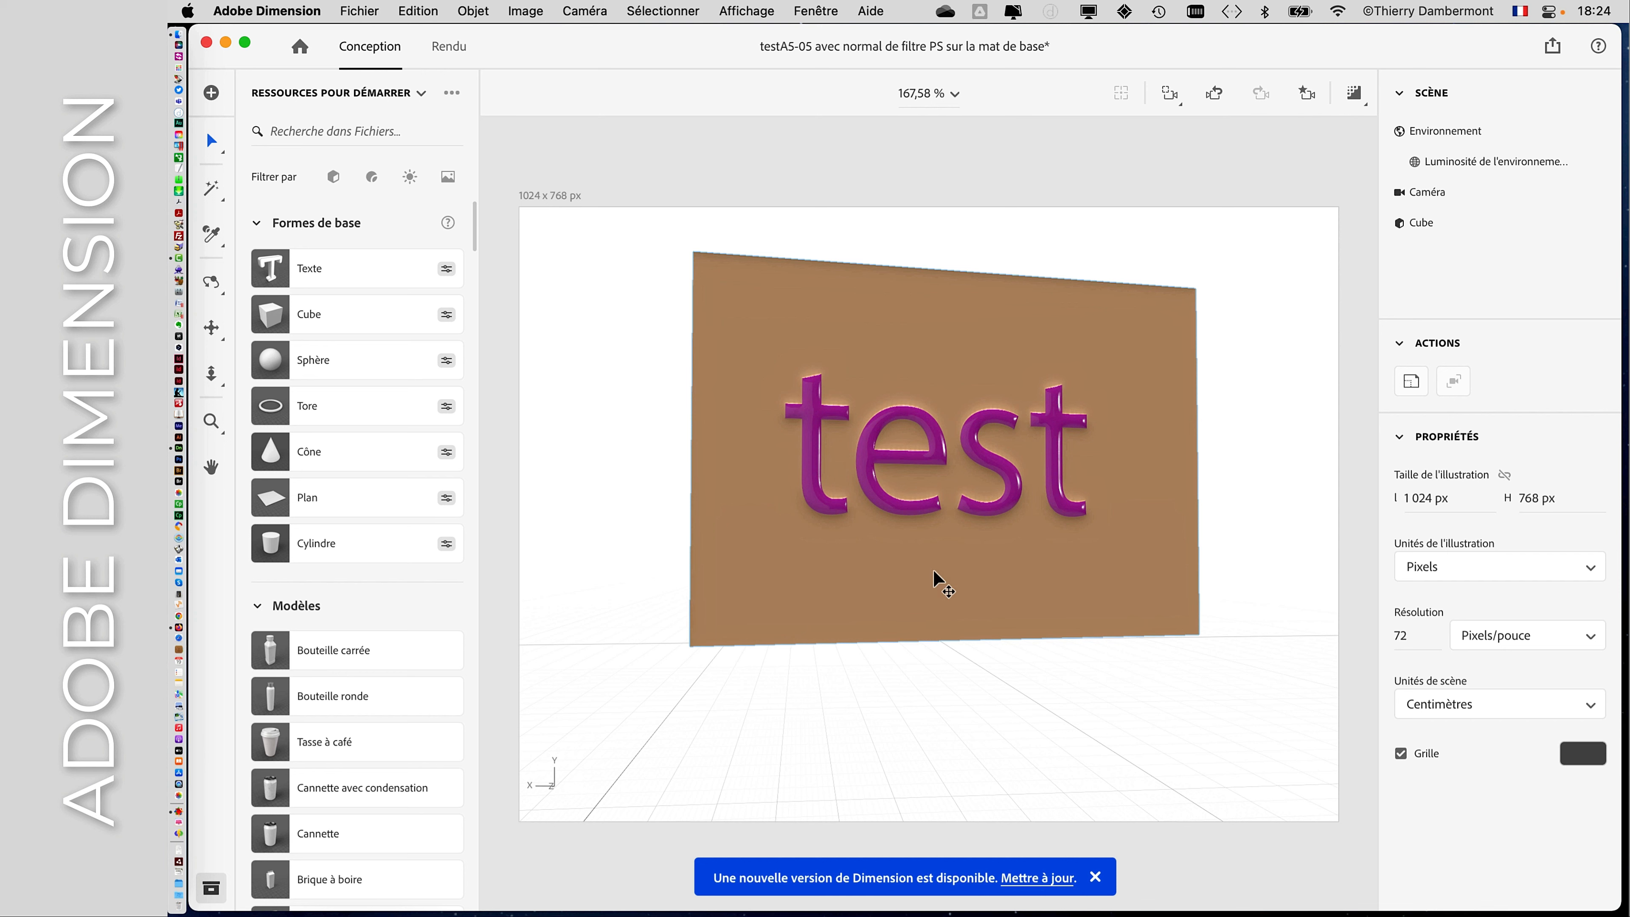
# Examine the raised lettering on both faces of the panel, the brown "test" side and the green "dos" side, from several angles
pyautogui.moveTo(934, 564); pyautogui.dragTo(970, 530, button='right')
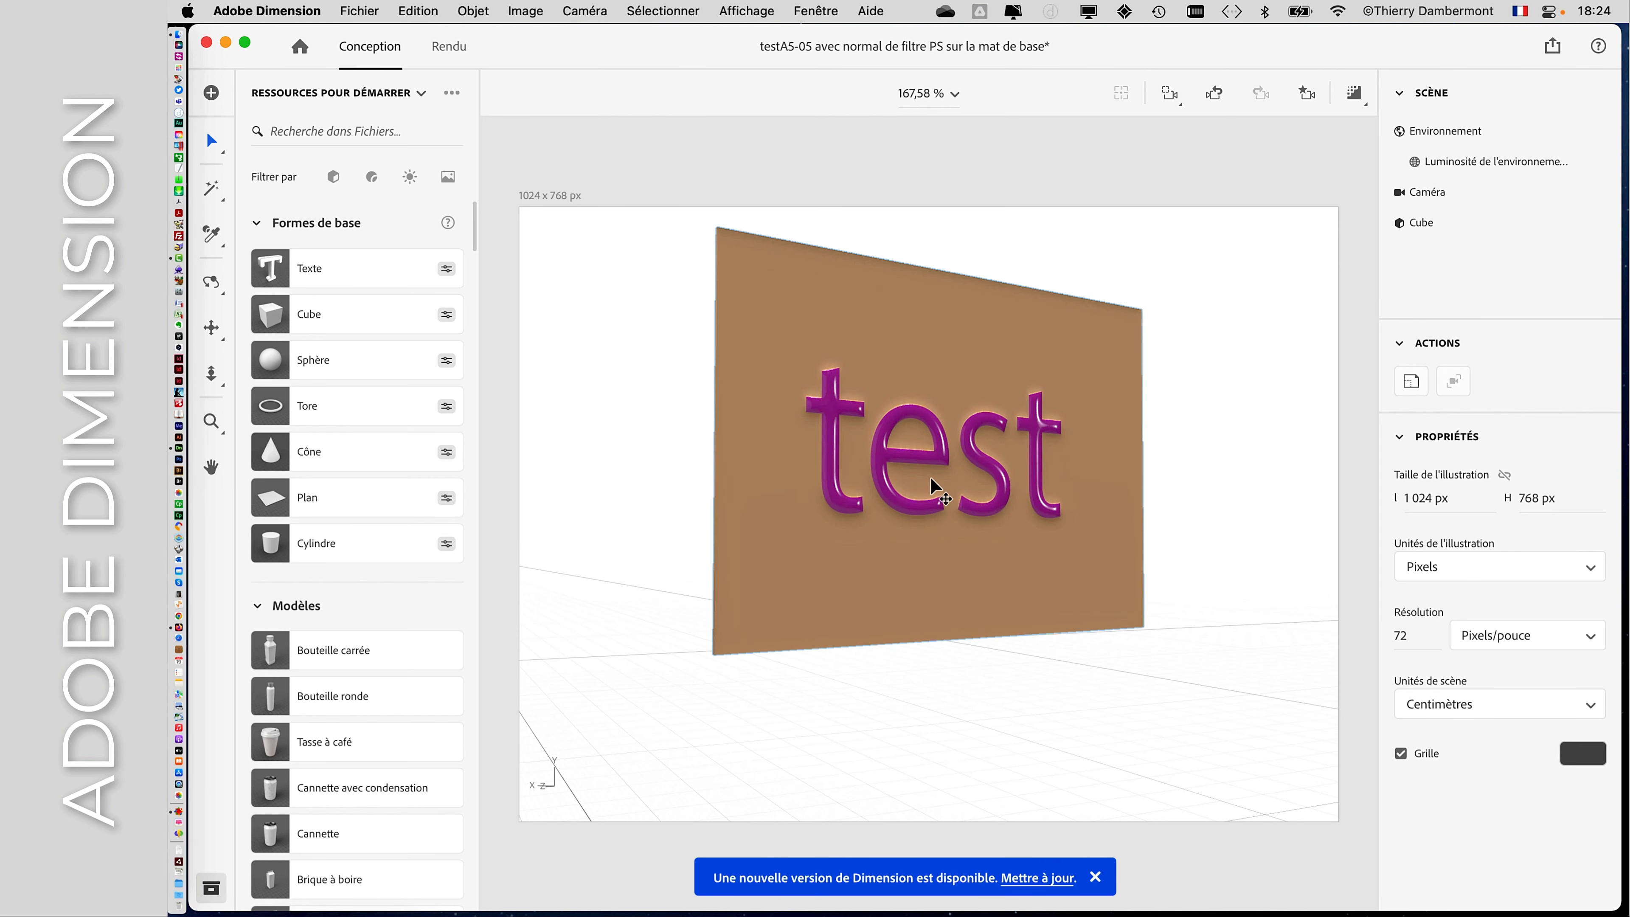
pyautogui.scroll(8, 937, 489)
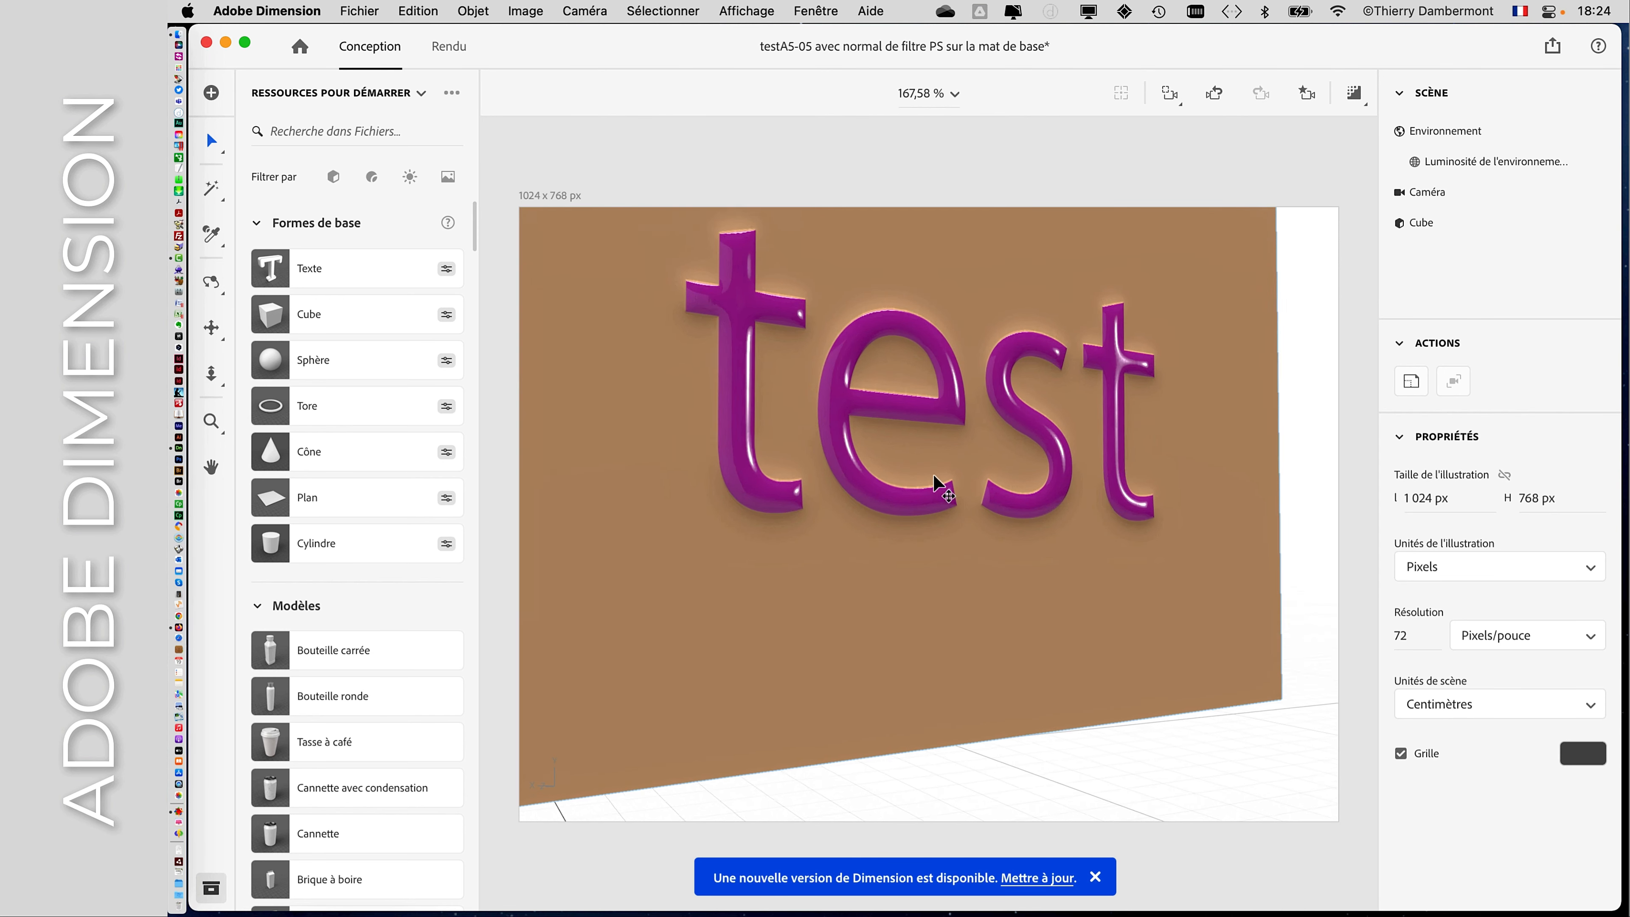
pyautogui.scroll(2, 935, 476)
pyautogui.moveTo(972, 456); pyautogui.dragTo(846, 311, button='right')
pyautogui.moveTo(887, 416); pyautogui.dragTo(902, 608, button='right')
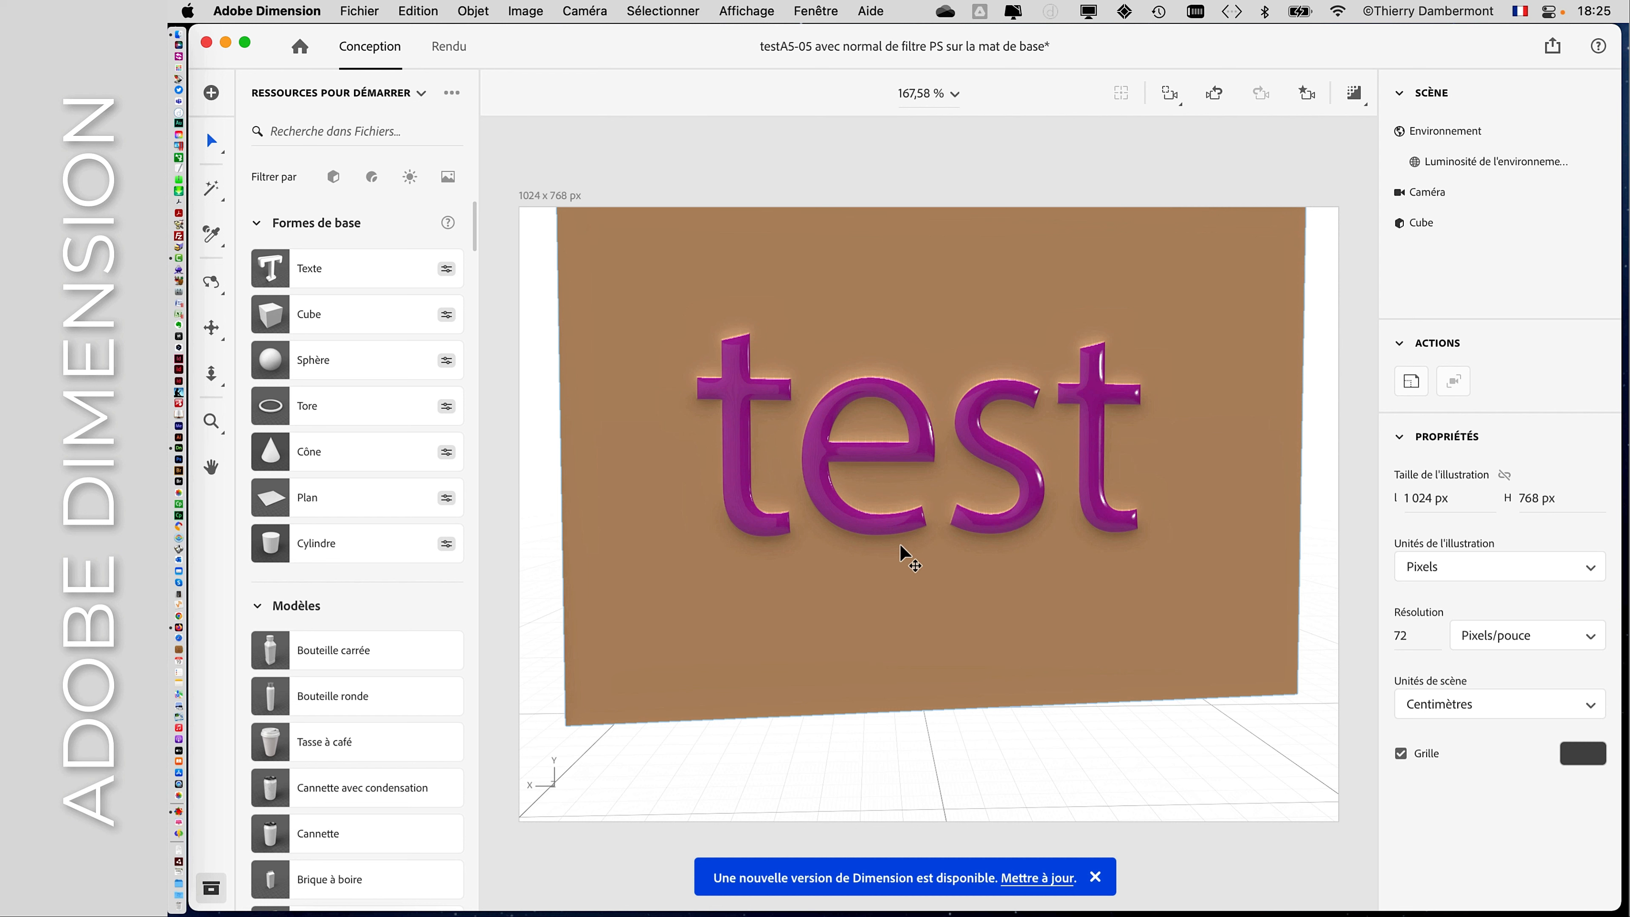
pyautogui.moveTo(914, 563); pyautogui.dragTo(848, 539, button='middle')
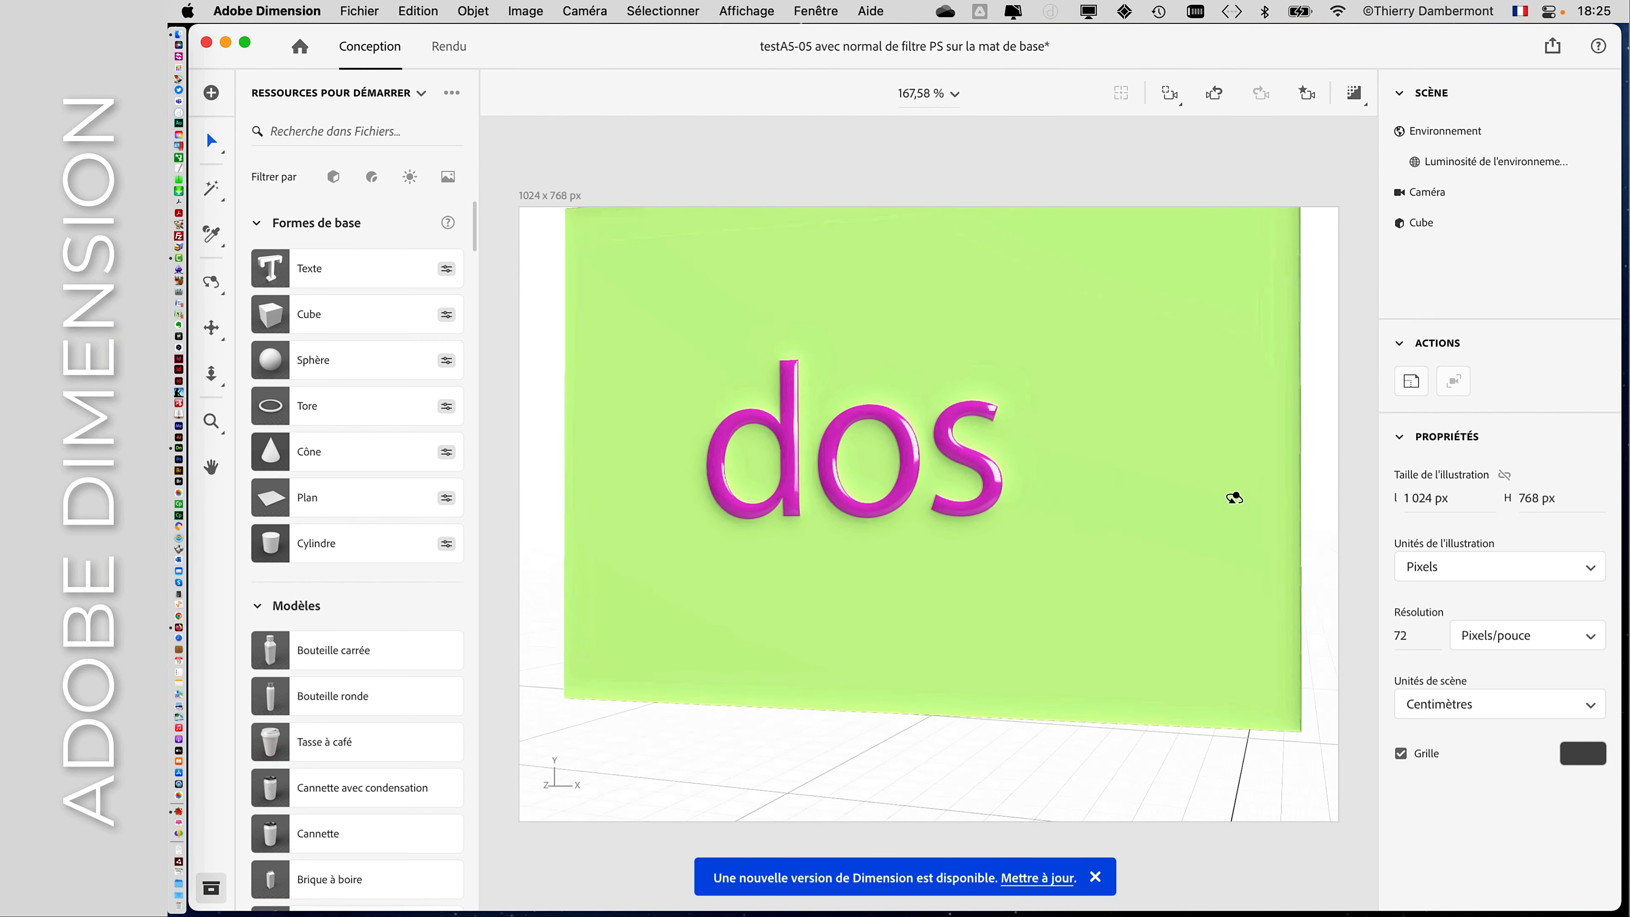
pyautogui.moveTo(1234, 499); pyautogui.dragTo(992, 567, button='middle')
pyautogui.moveTo(992, 567); pyautogui.dragTo(984, 573, button='right')
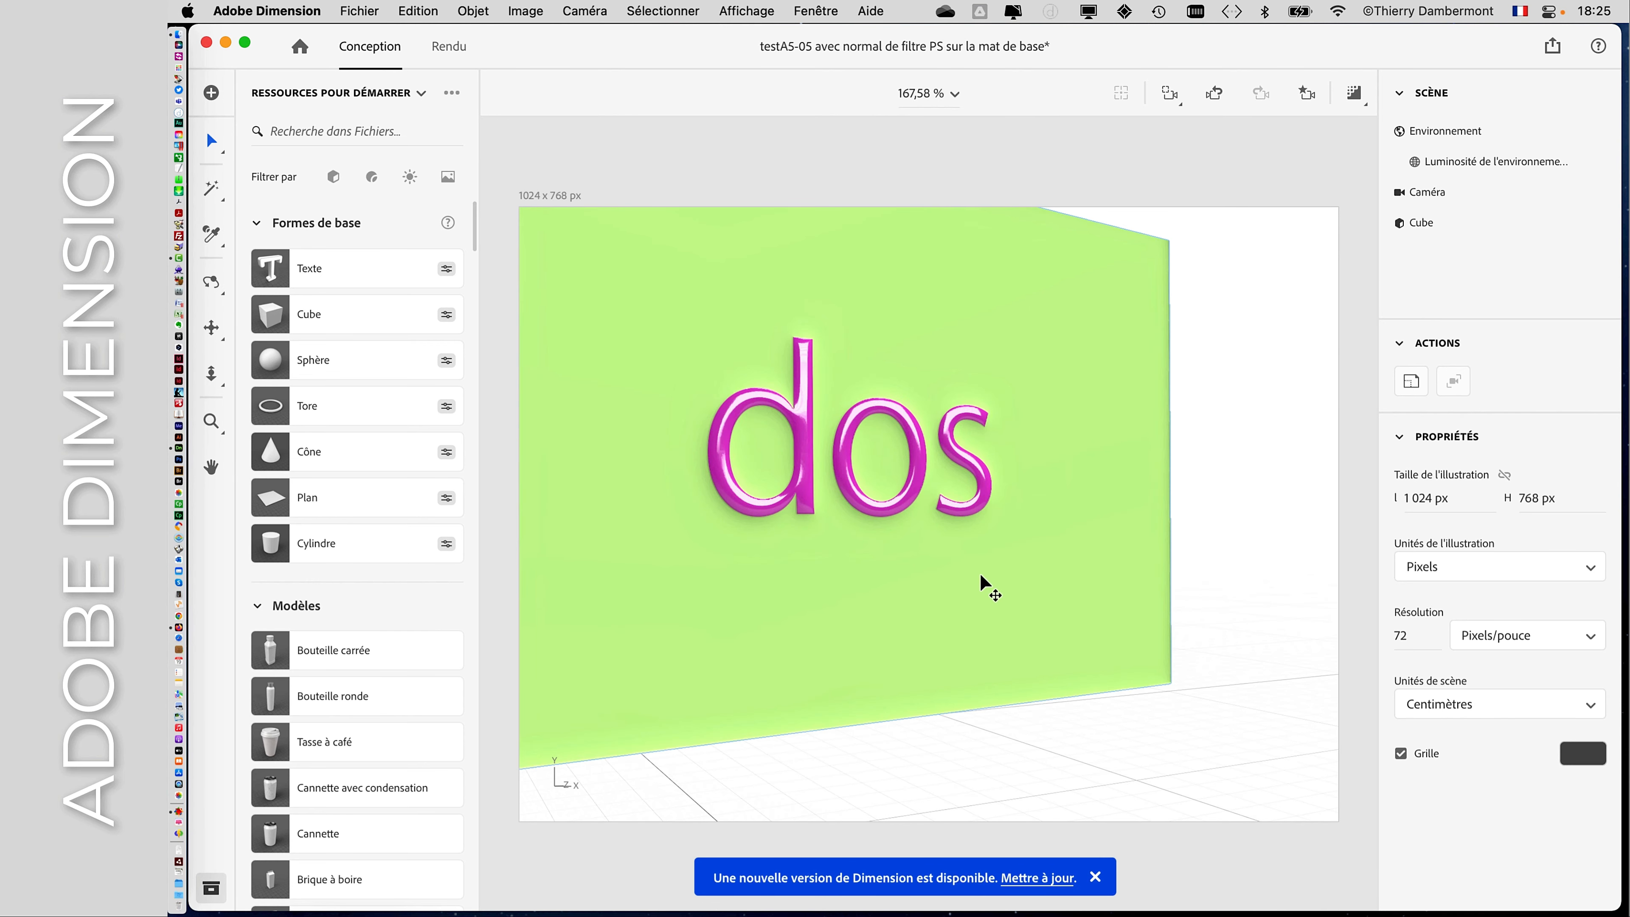
pyautogui.scroll(-8, 981, 570)
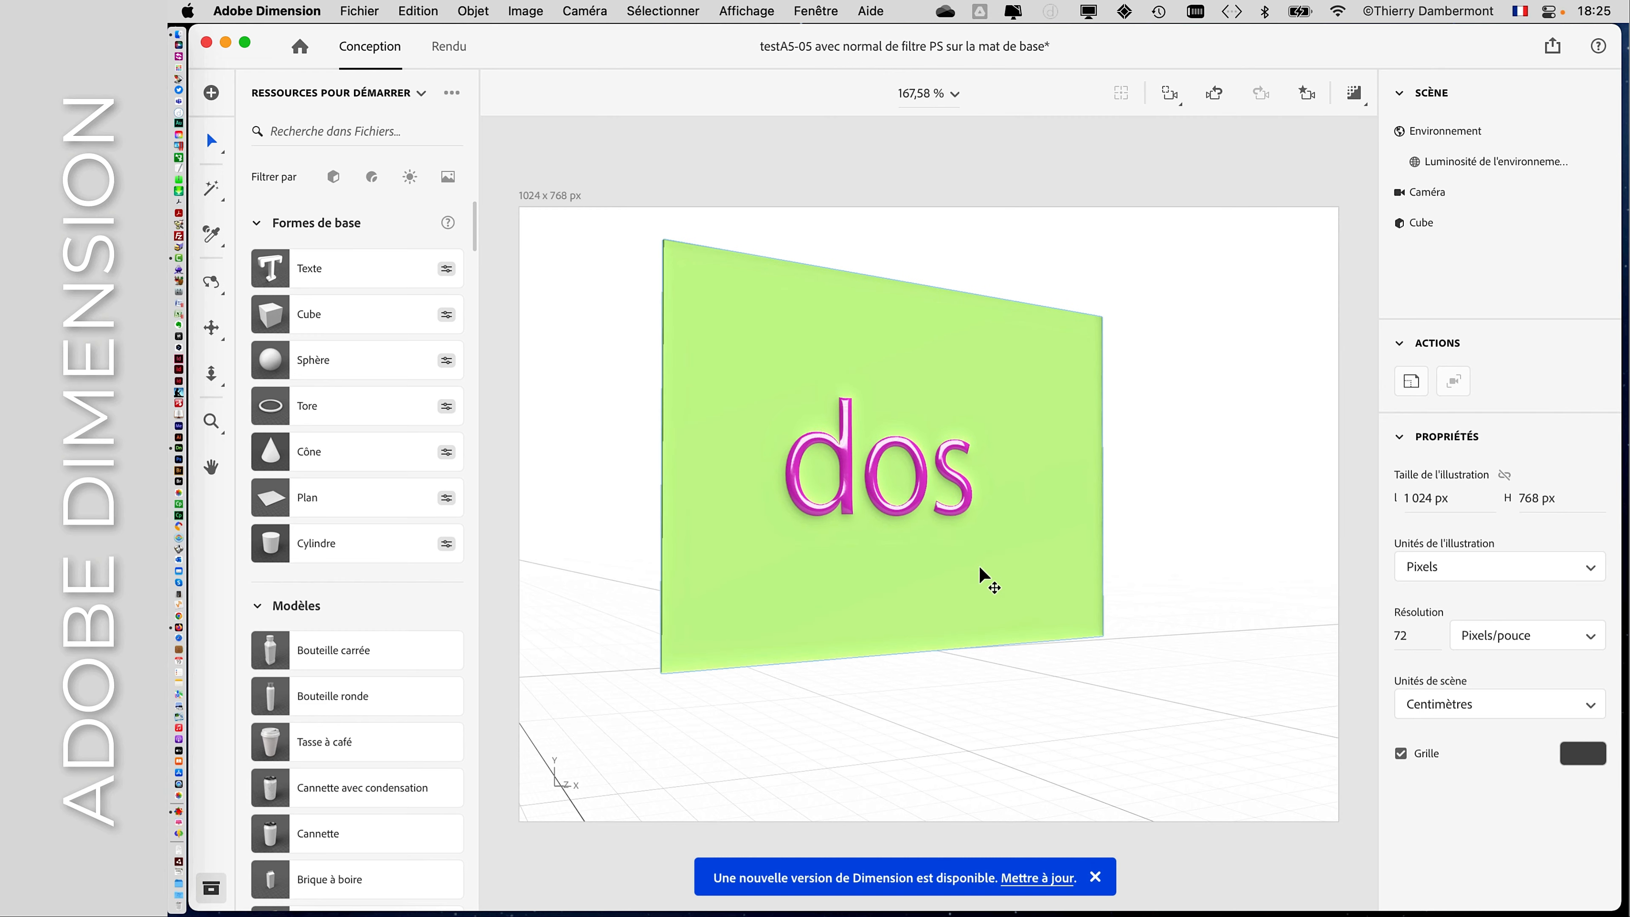
pyautogui.moveTo(981, 578); pyautogui.dragTo(1073, 600, button='middle')
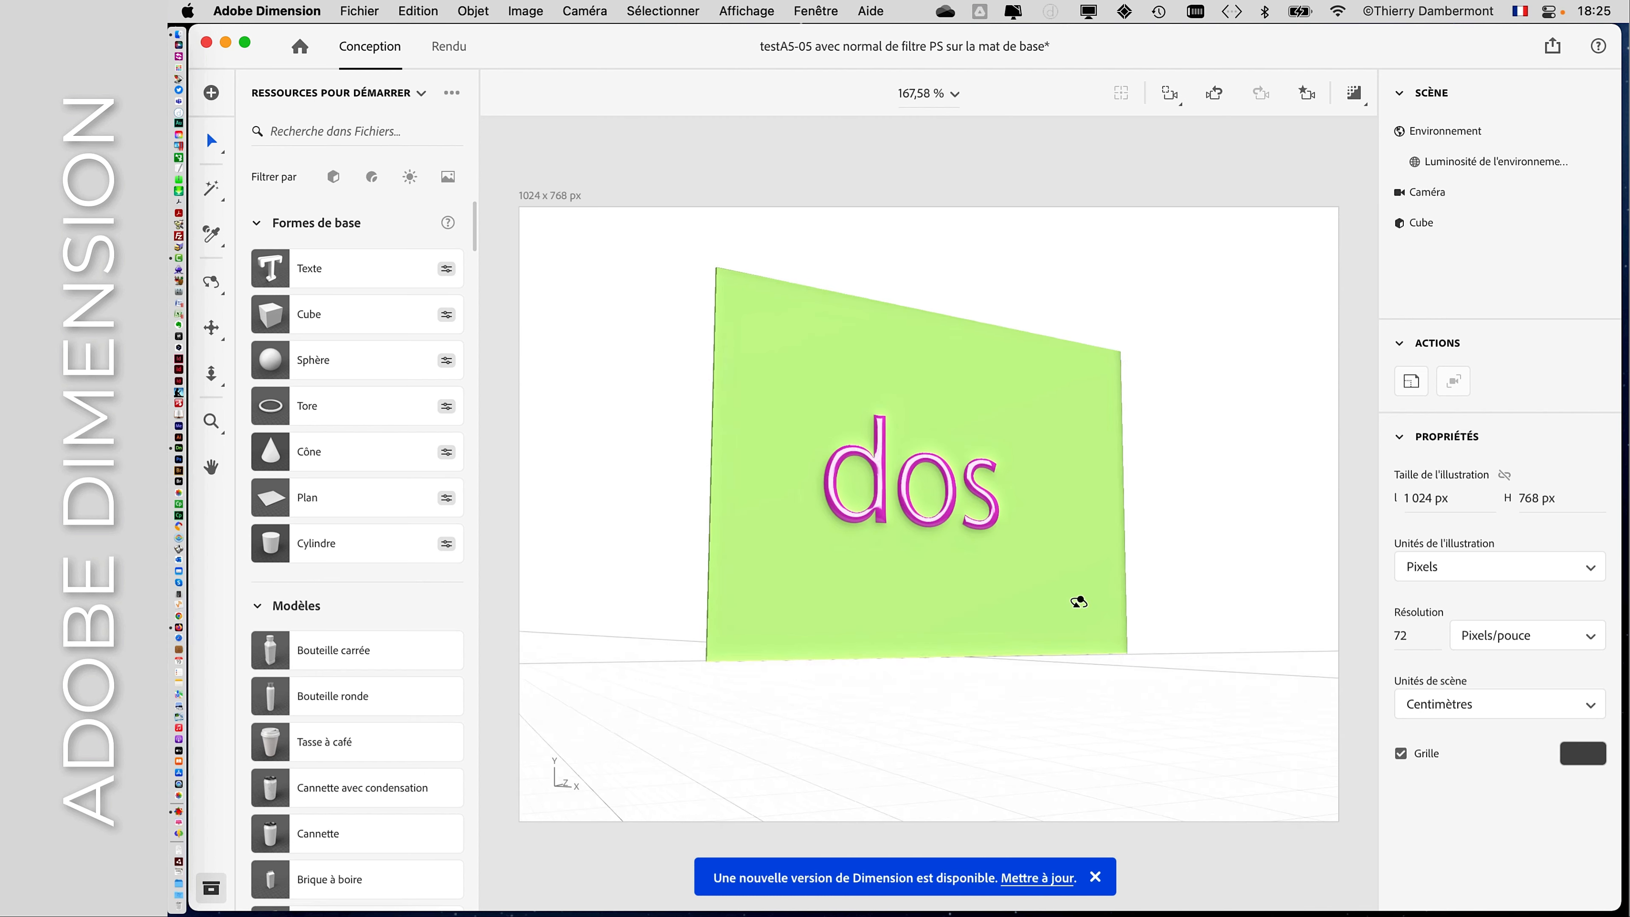
pyautogui.scroll(5, 859, 539)
pyautogui.scroll(2, 859, 538)
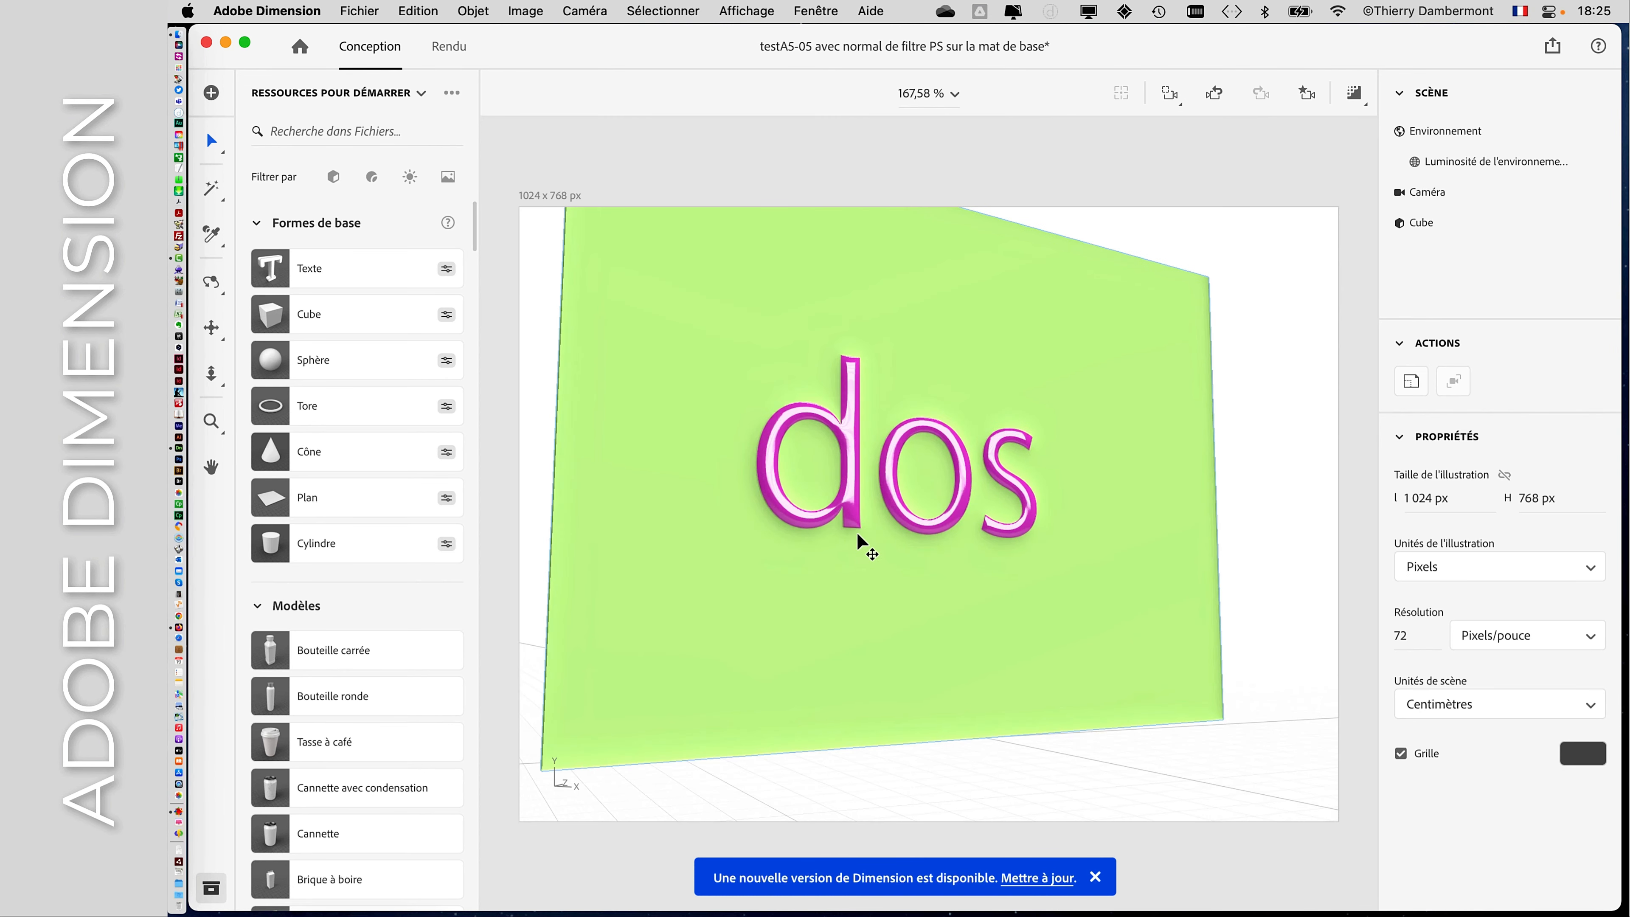
pyautogui.moveTo(848, 612); pyautogui.dragTo(975, 644, button='middle')
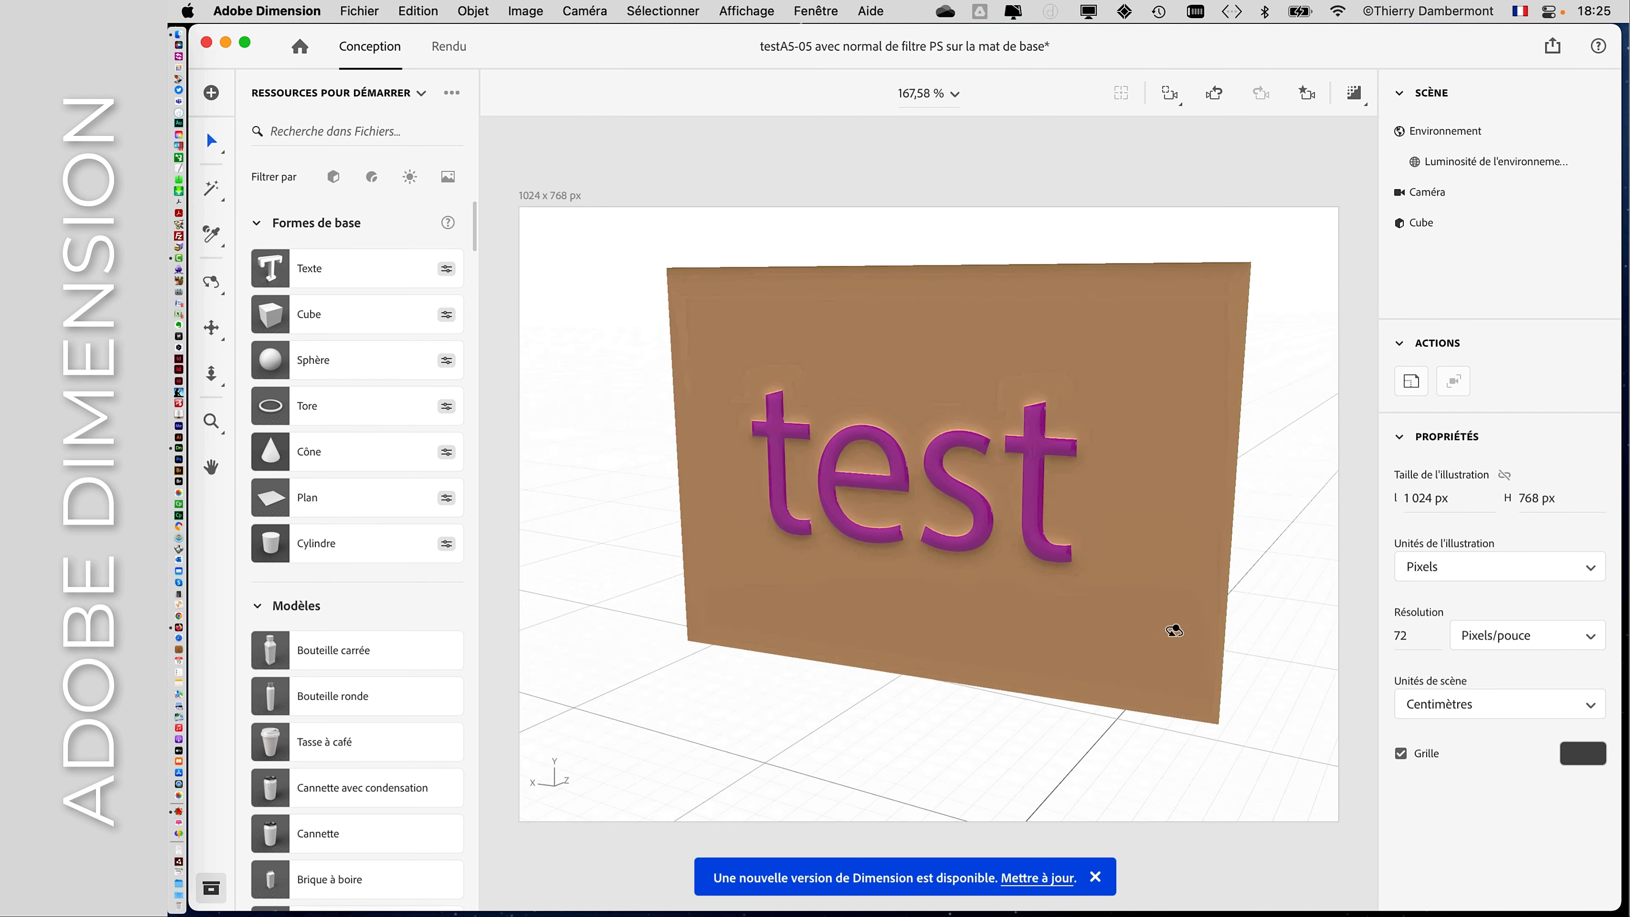
pyautogui.moveTo(1172, 626); pyautogui.dragTo(1119, 596, button='middle')
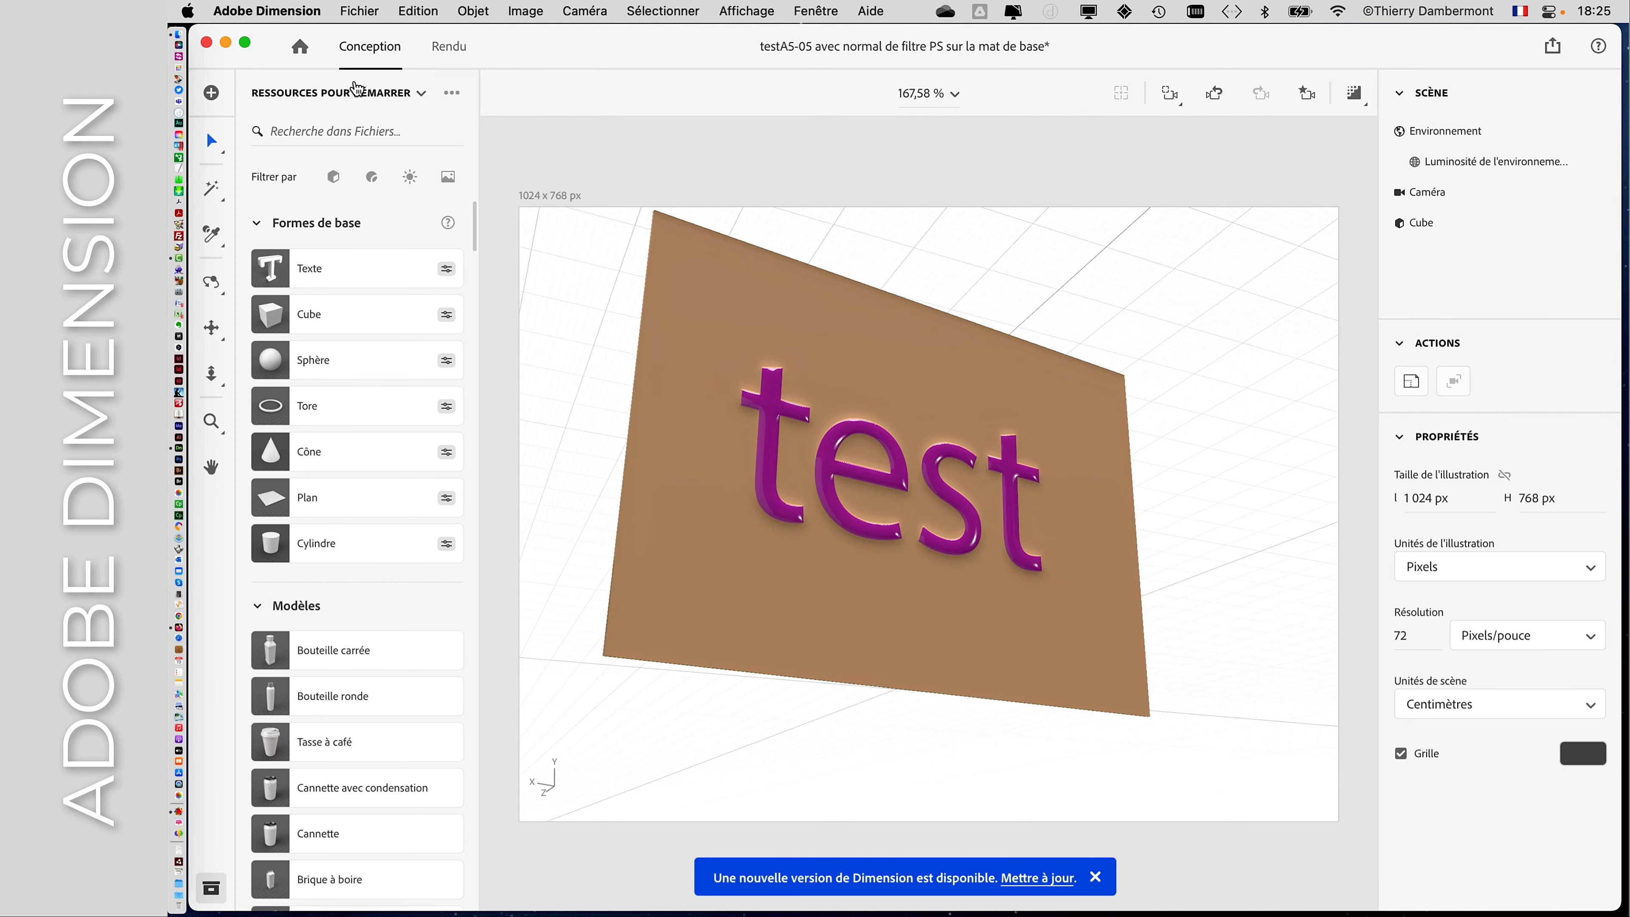
# Close the sample document without saving its changes, then shrink the cours 10 Finder window and move it clear of the Dock
pyautogui.click(205, 42)
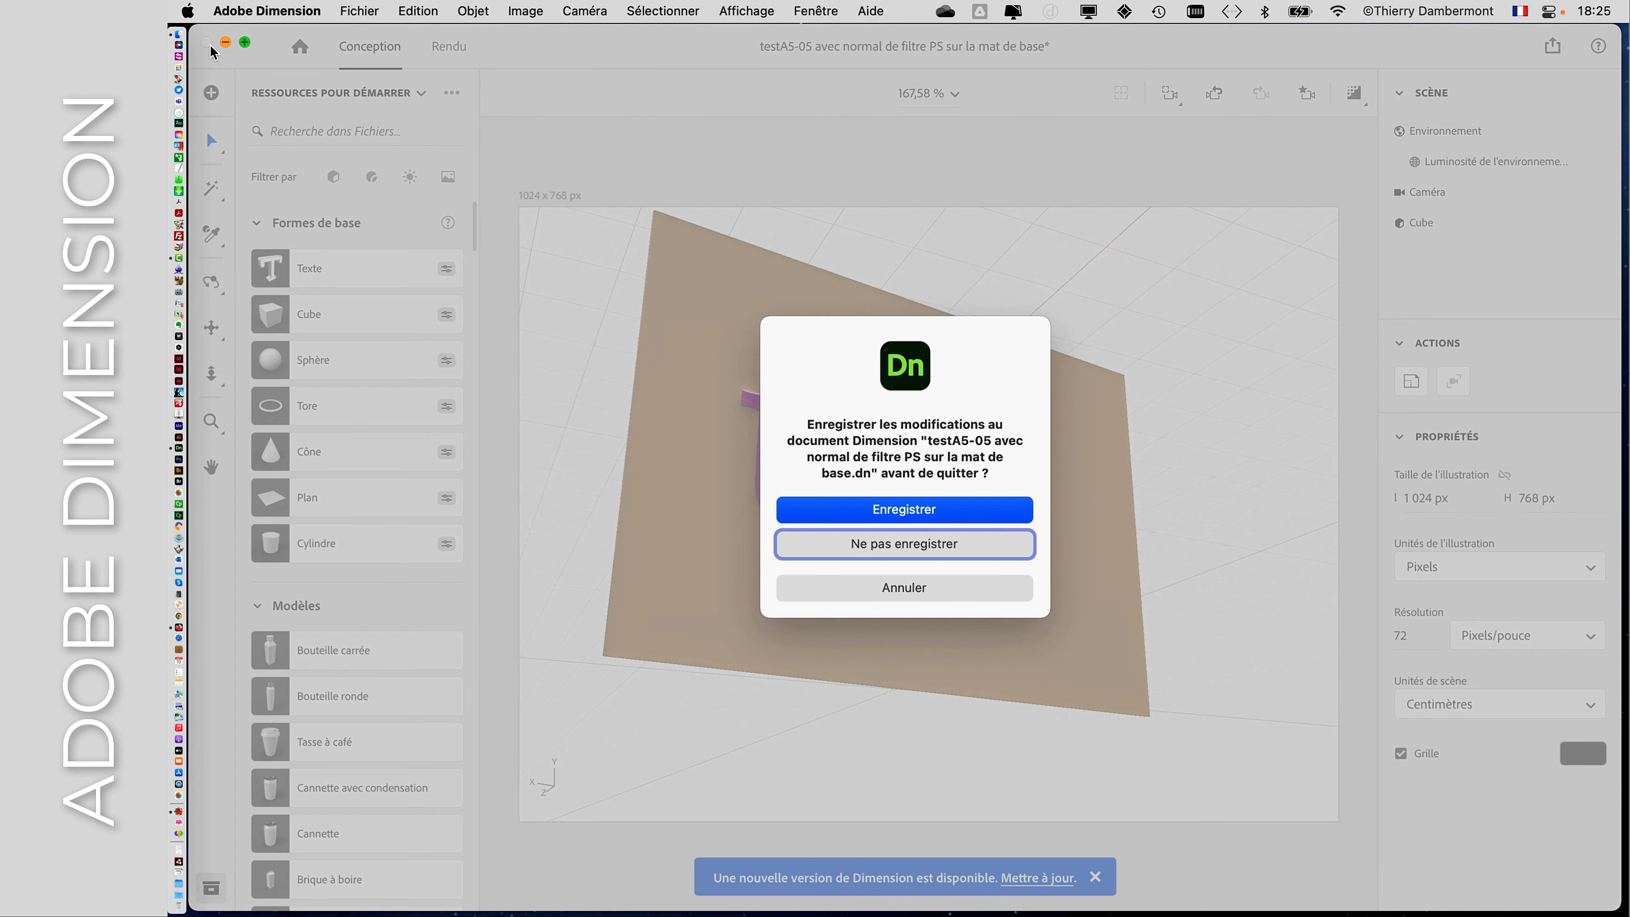
pyautogui.click(921, 544)
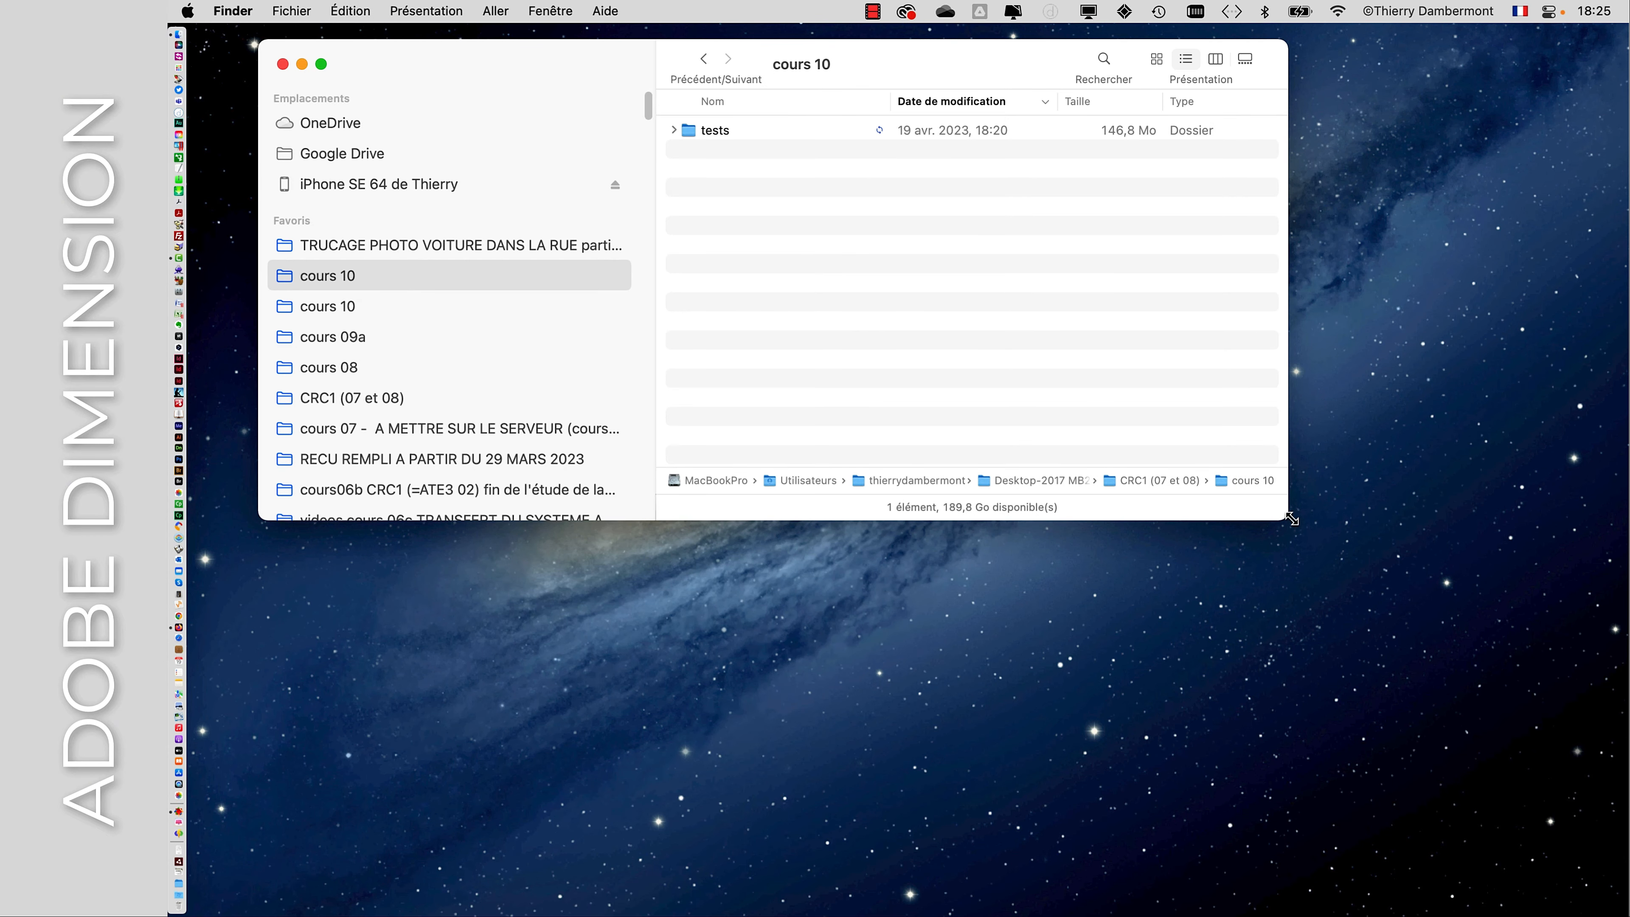
pyautogui.moveTo(1292, 519); pyautogui.dragTo(1103, 375)
pyautogui.moveTo(555, 66); pyautogui.dragTo(738, 187)
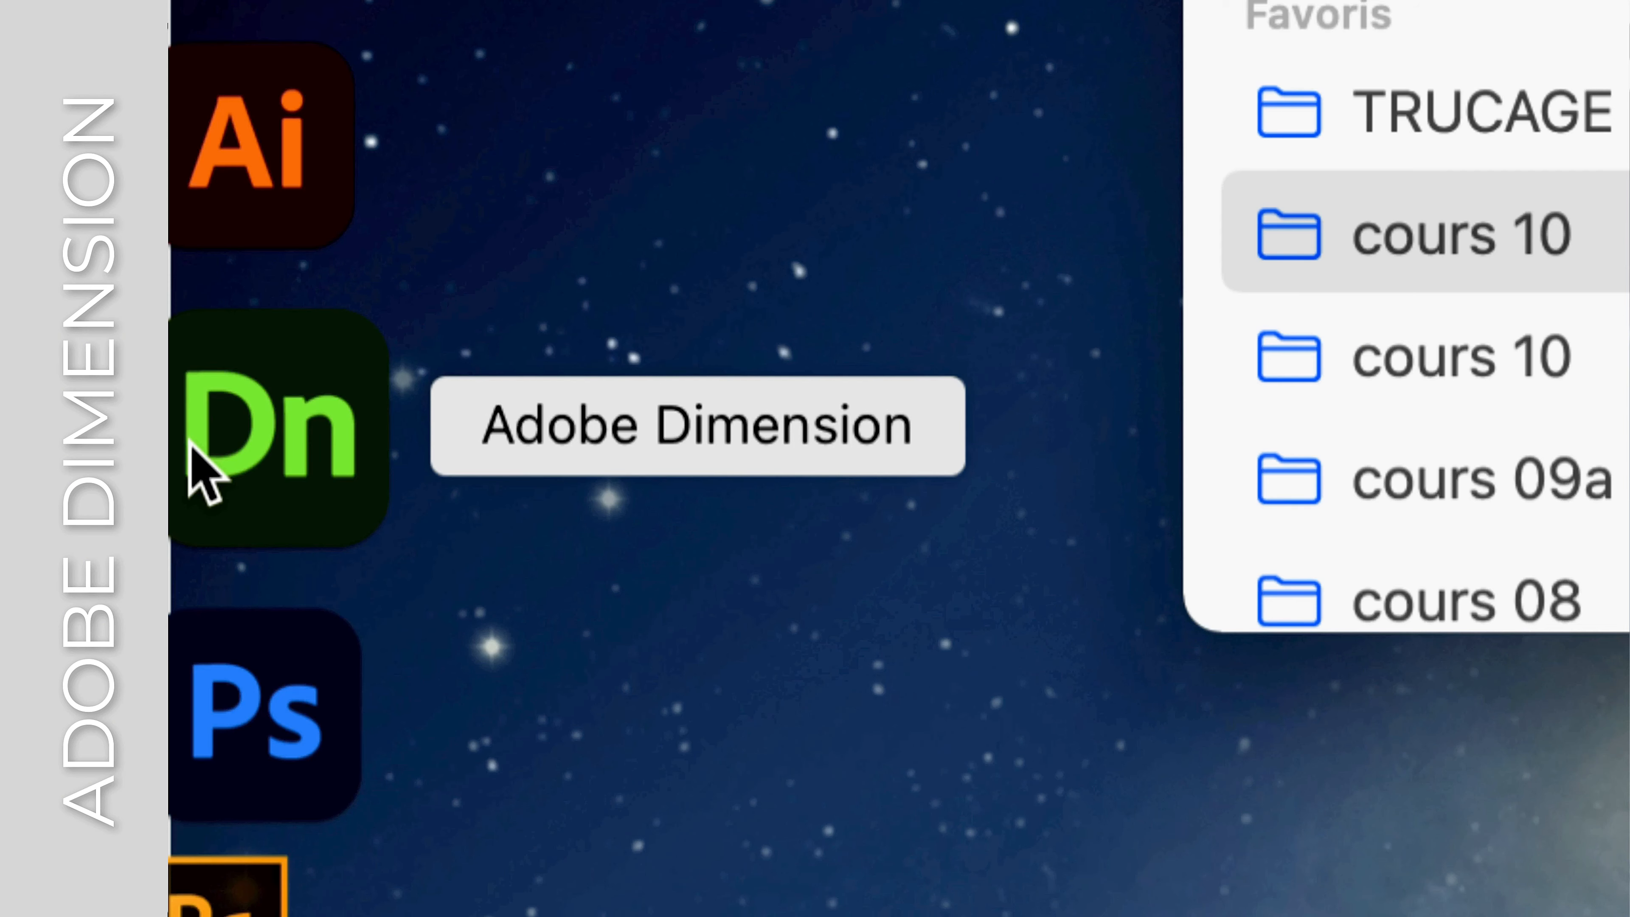
# Launch Adobe Dimension and create a new blank document
pyautogui.click(199, 470)
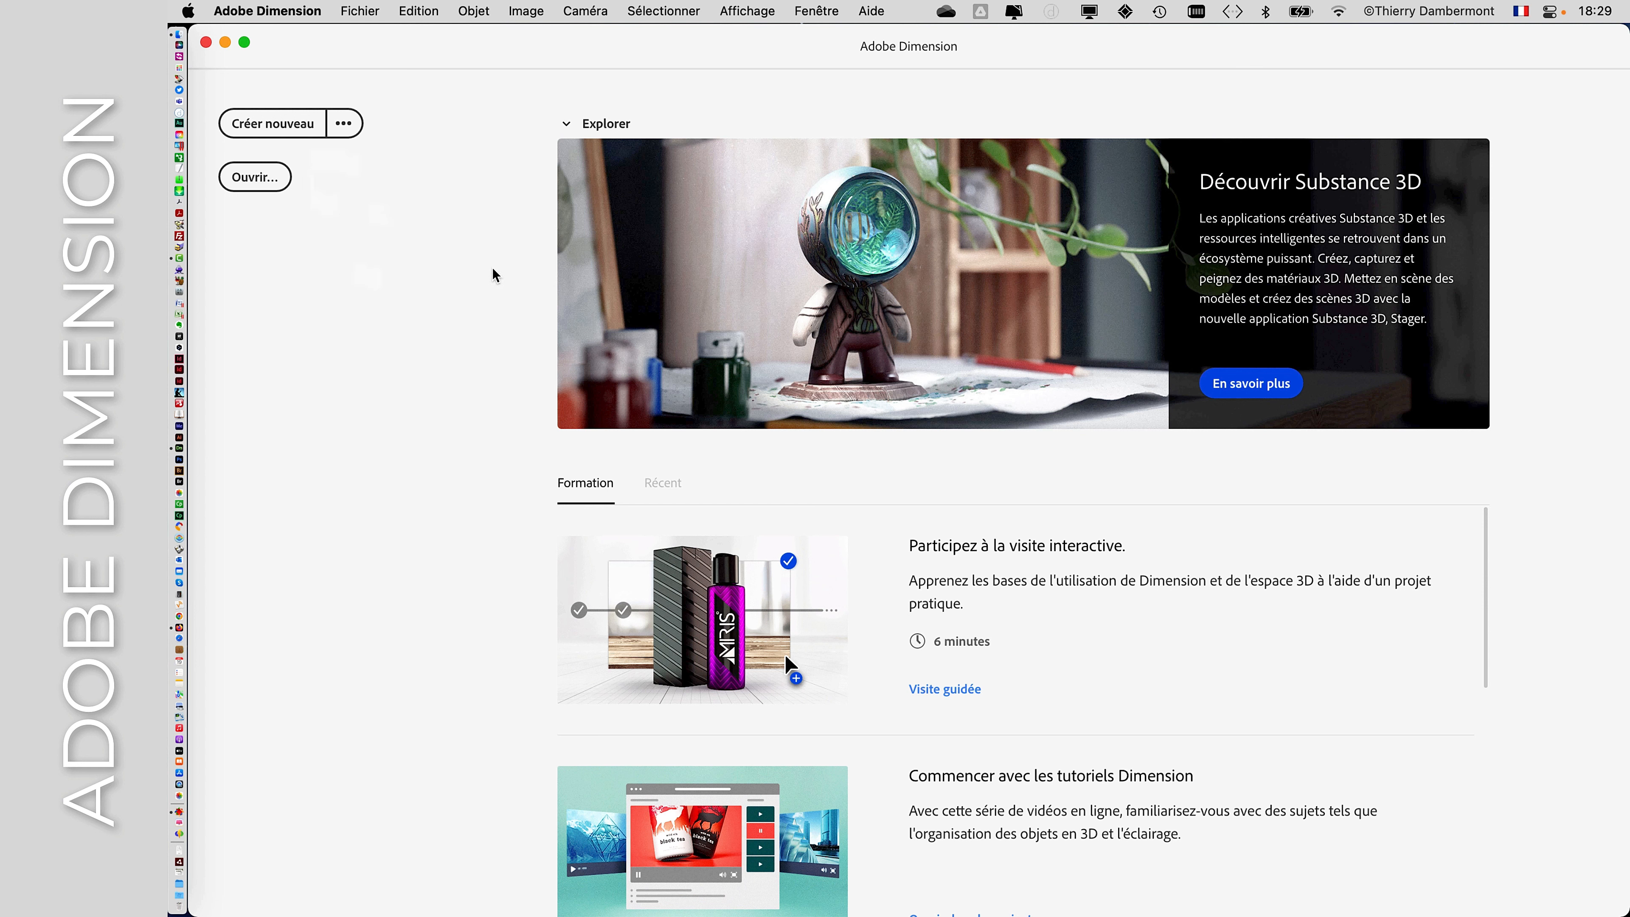
pyautogui.click(258, 125)
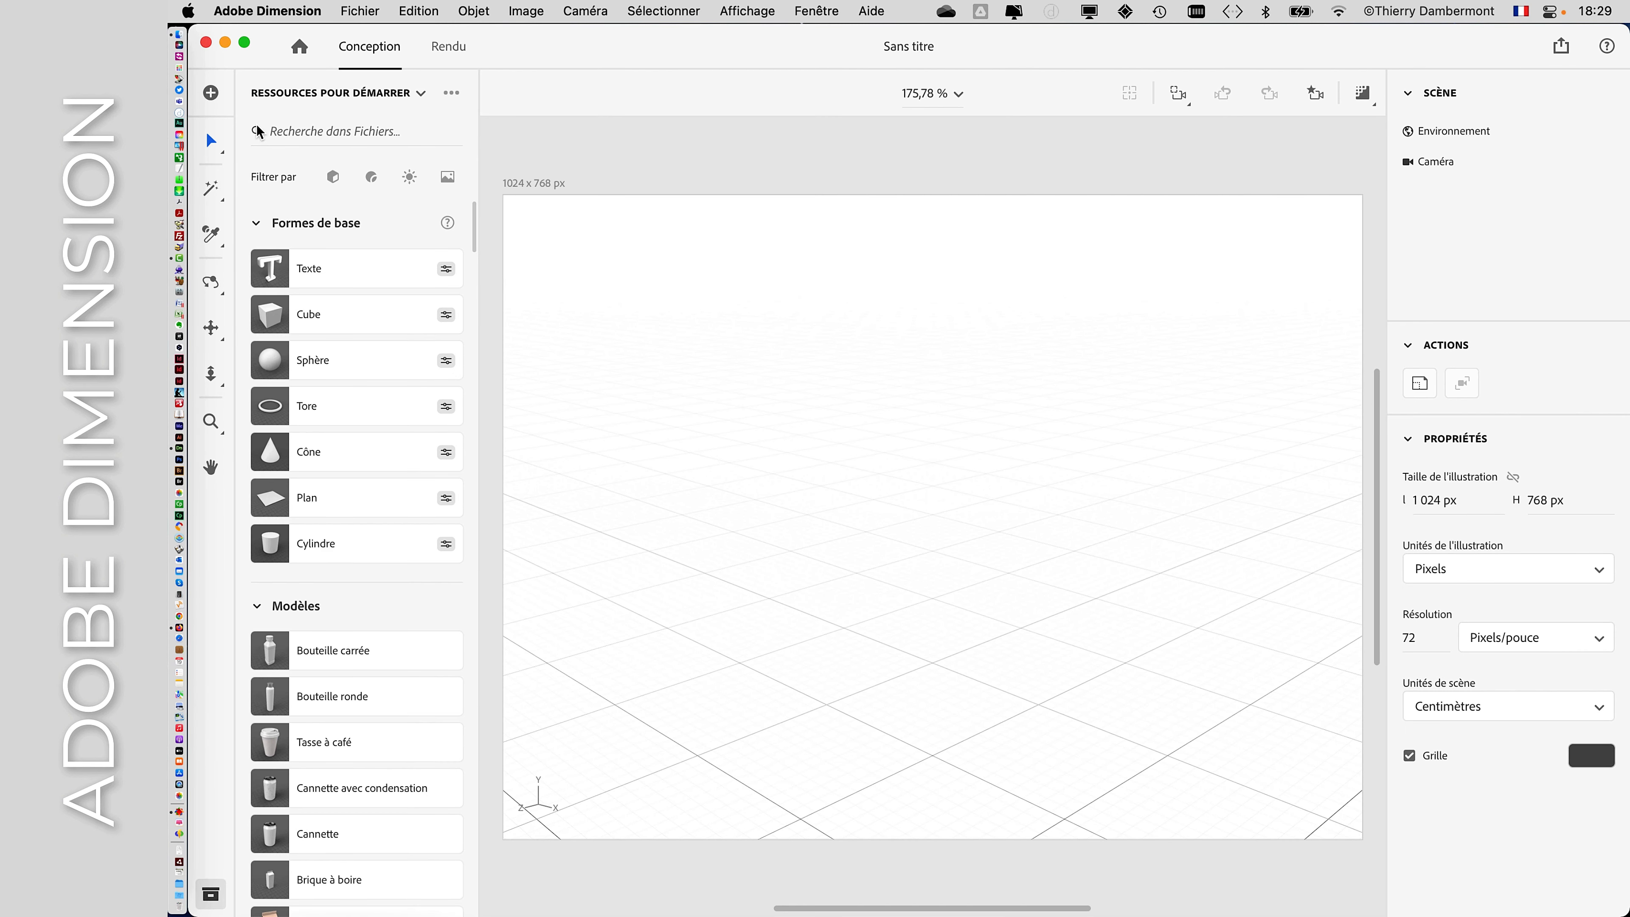
# Show the starter assets (Ressources pour démarrer) and look through the available basic shapes and models
pyautogui.click(413, 98)
pyautogui.click(418, 101)
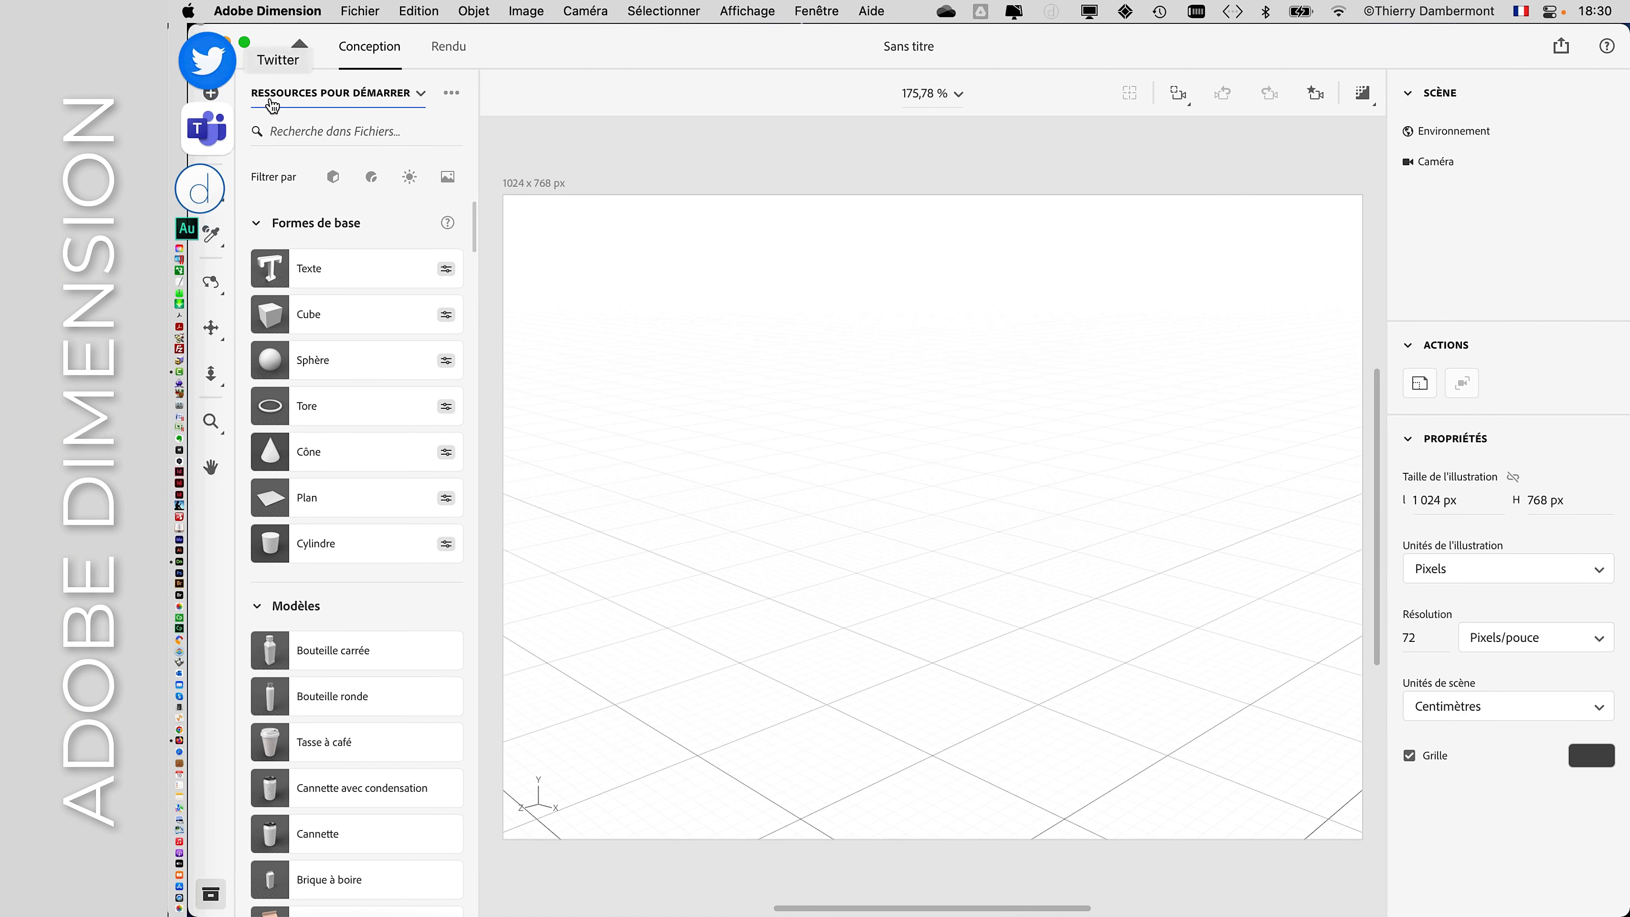
pyautogui.click(213, 95)
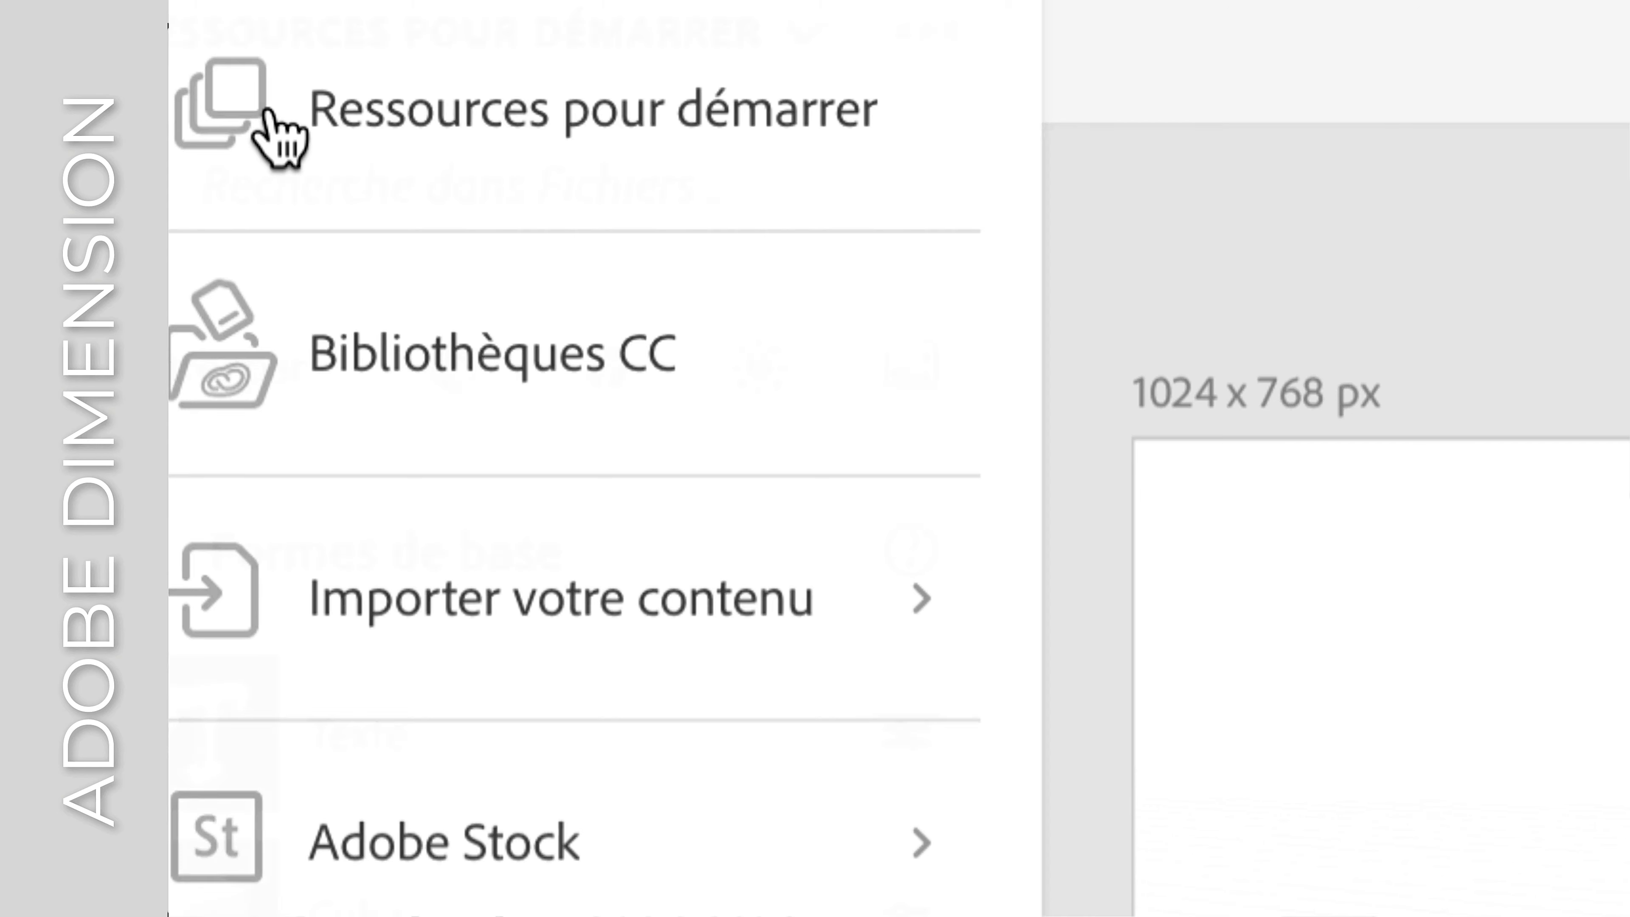
pyautogui.click(269, 119)
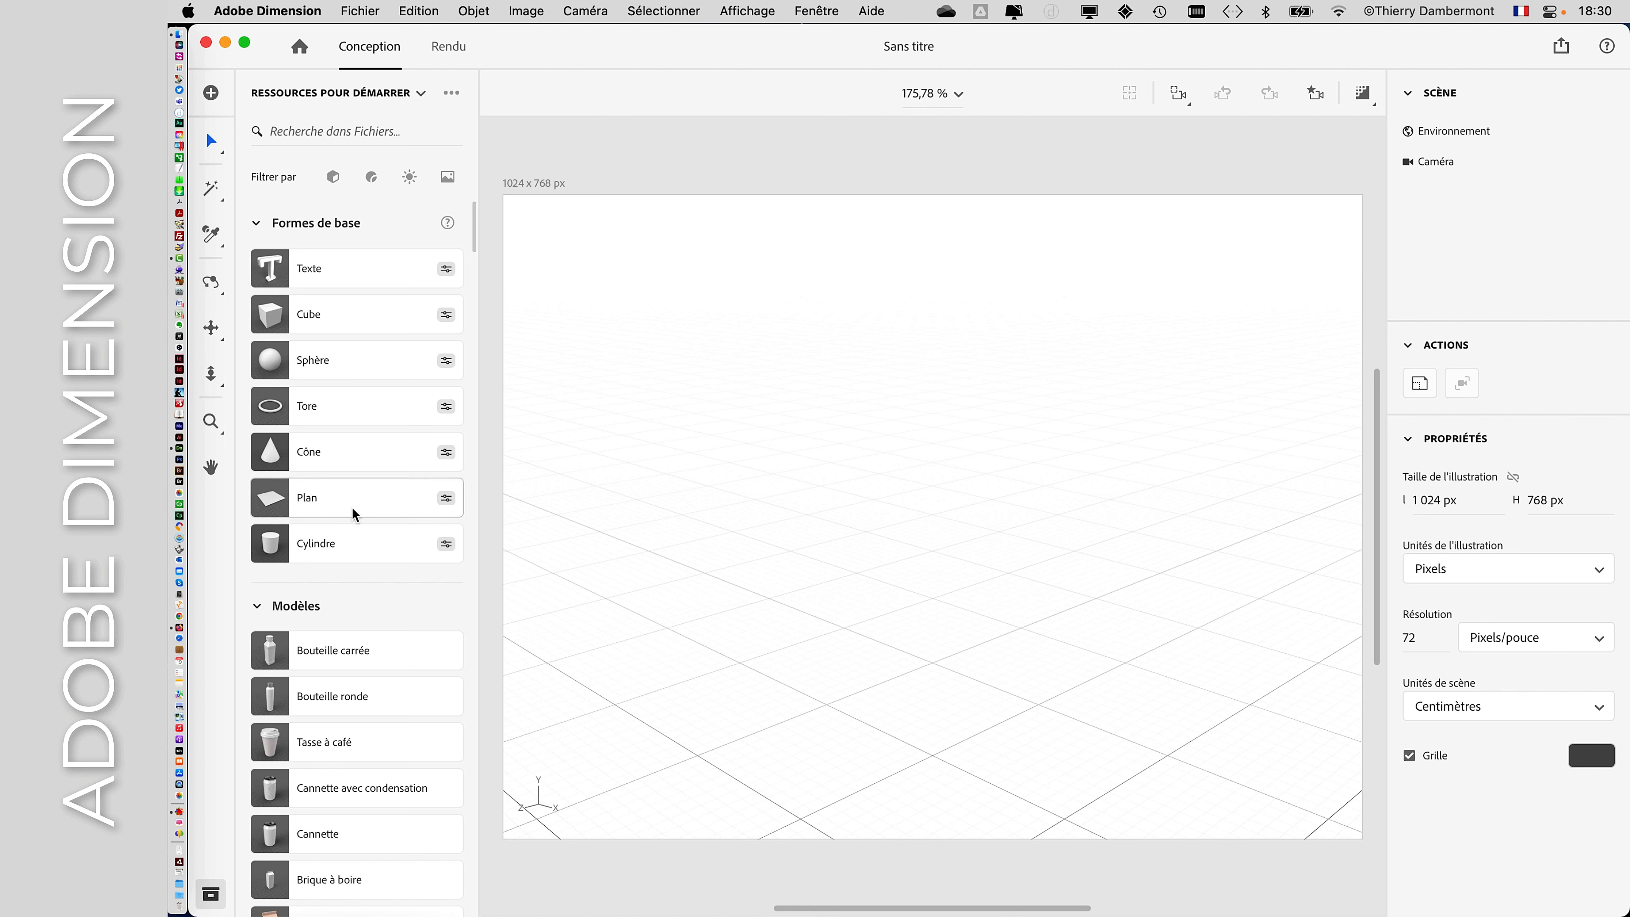
pyautogui.scroll(-3, 355, 519)
pyautogui.scroll(-10, 354, 524)
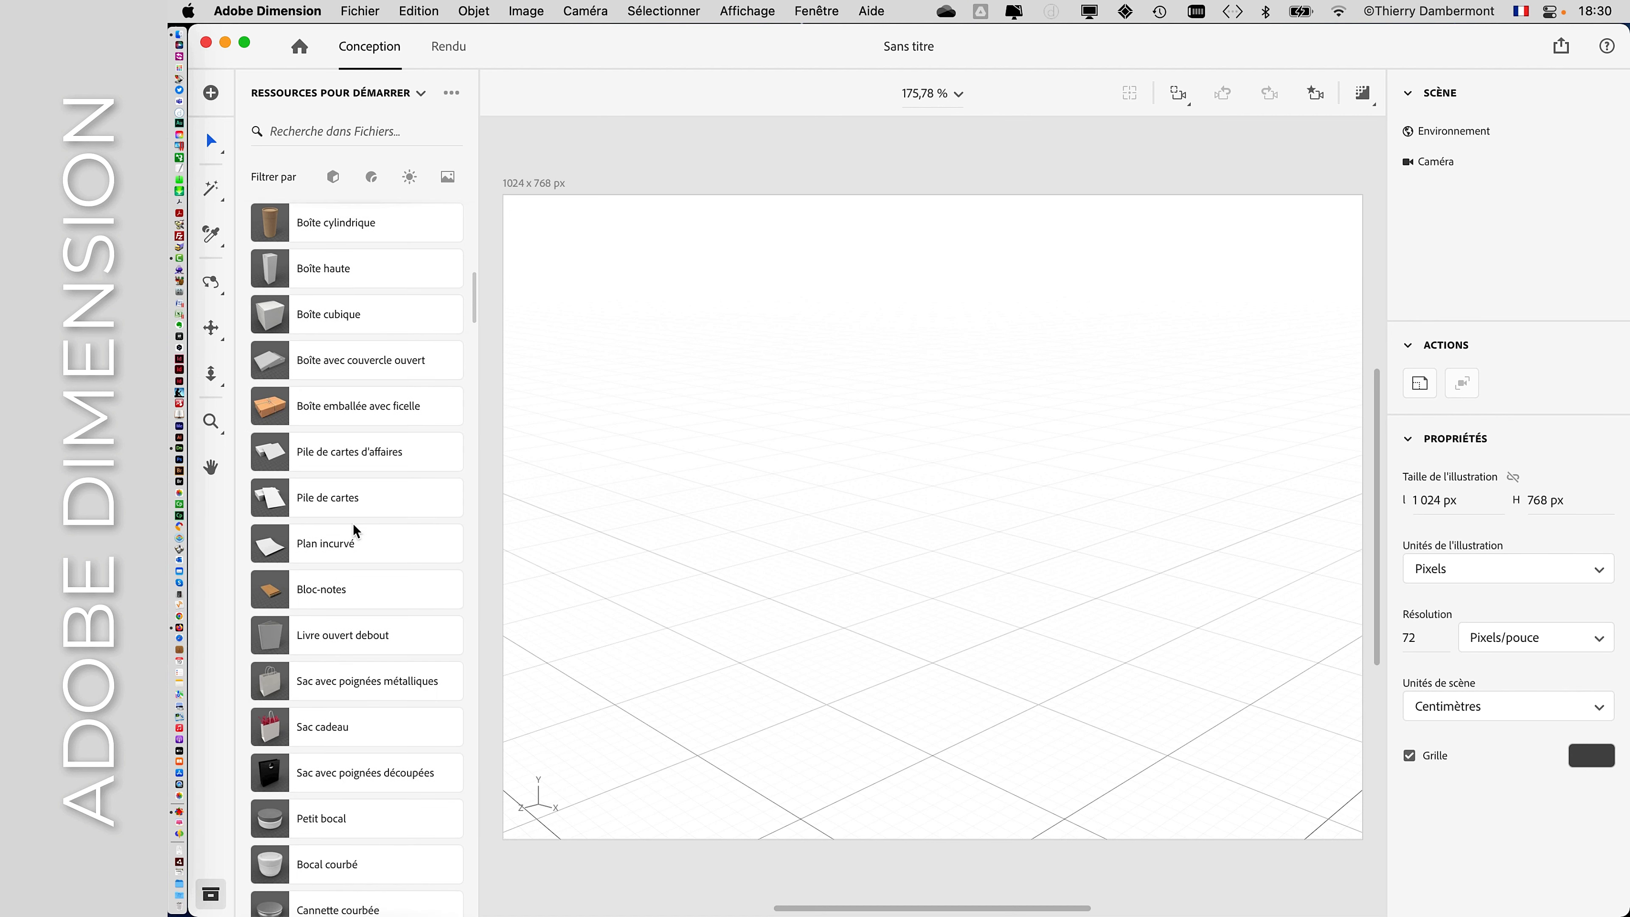
pyautogui.scroll(10, 353, 523)
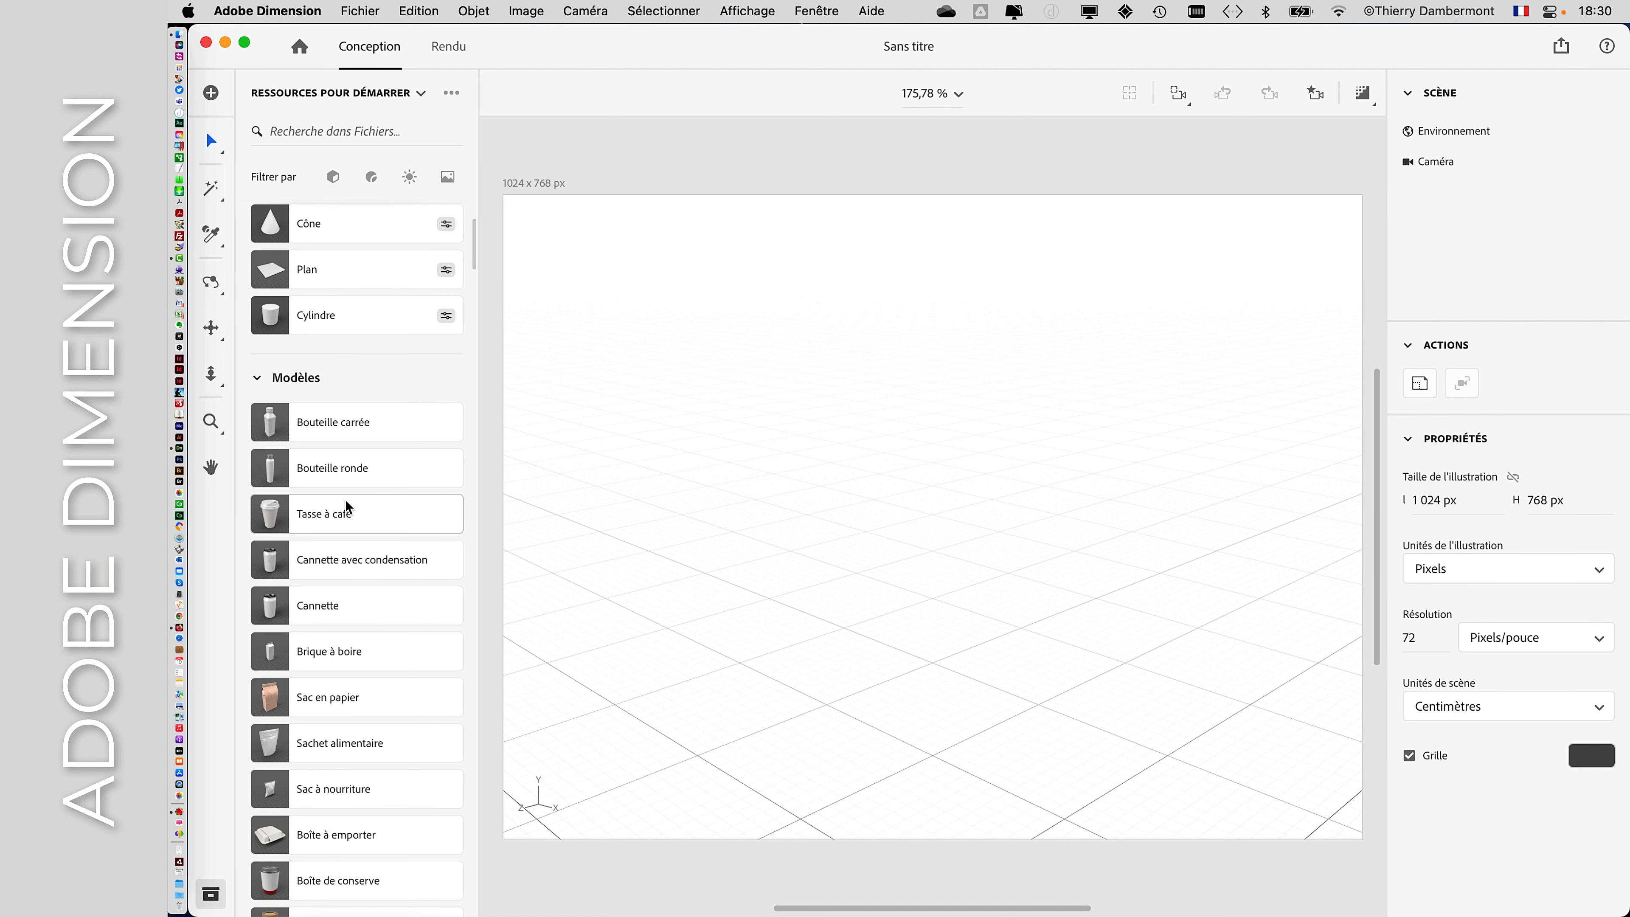
# Try to add the Tasse à café model to the scene
pyautogui.scroll(-2, 342, 501)
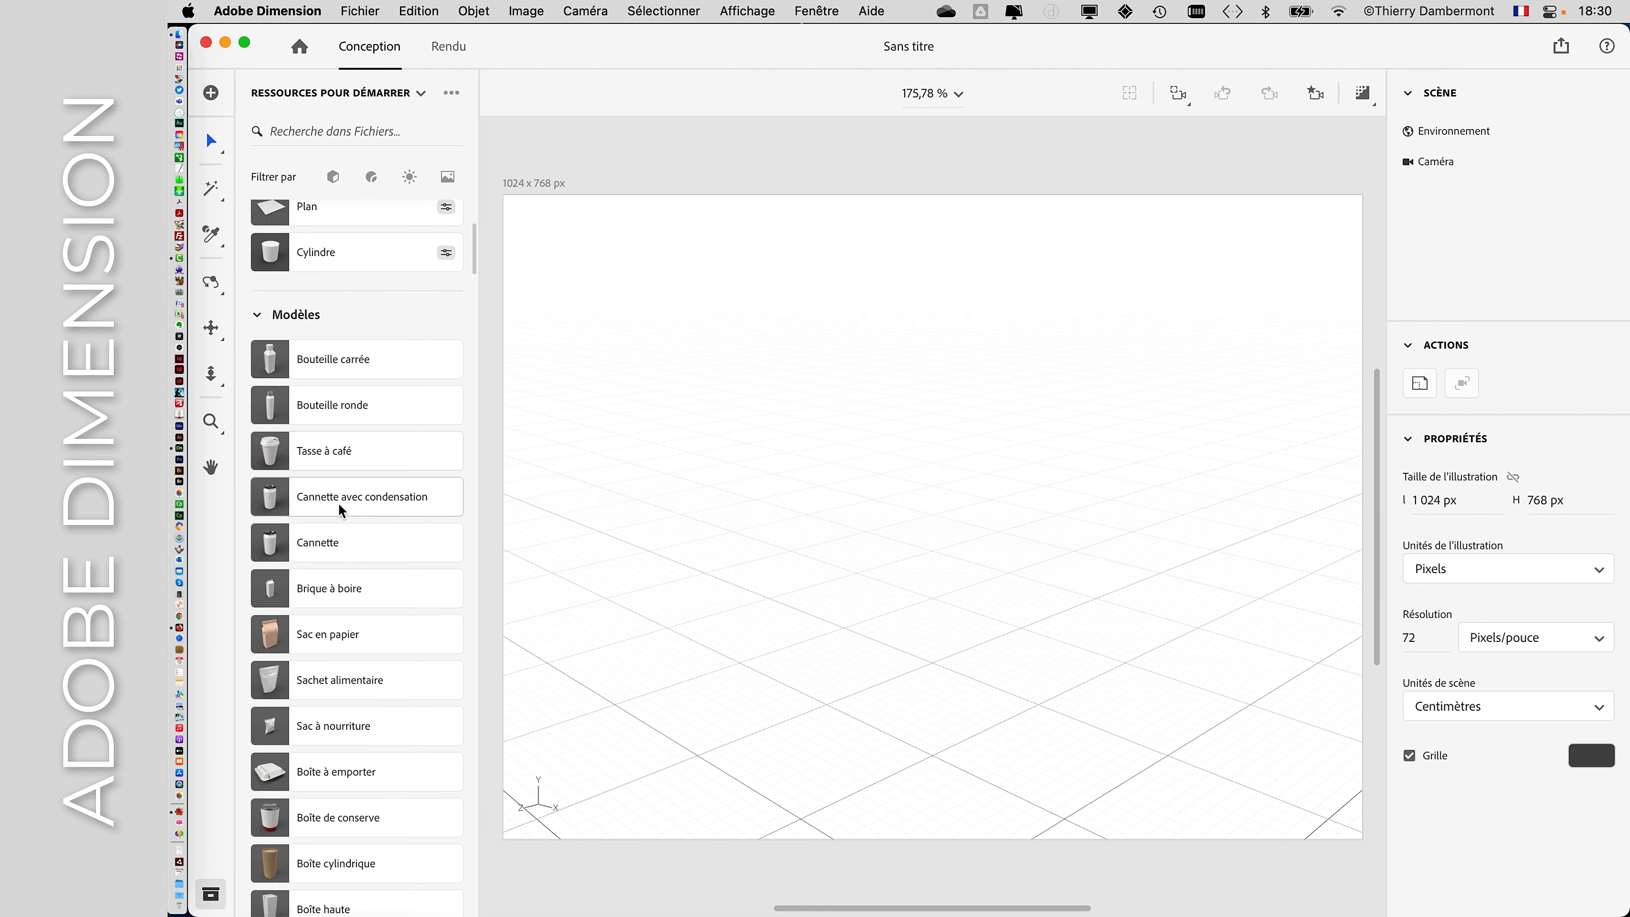
pyautogui.click(279, 457)
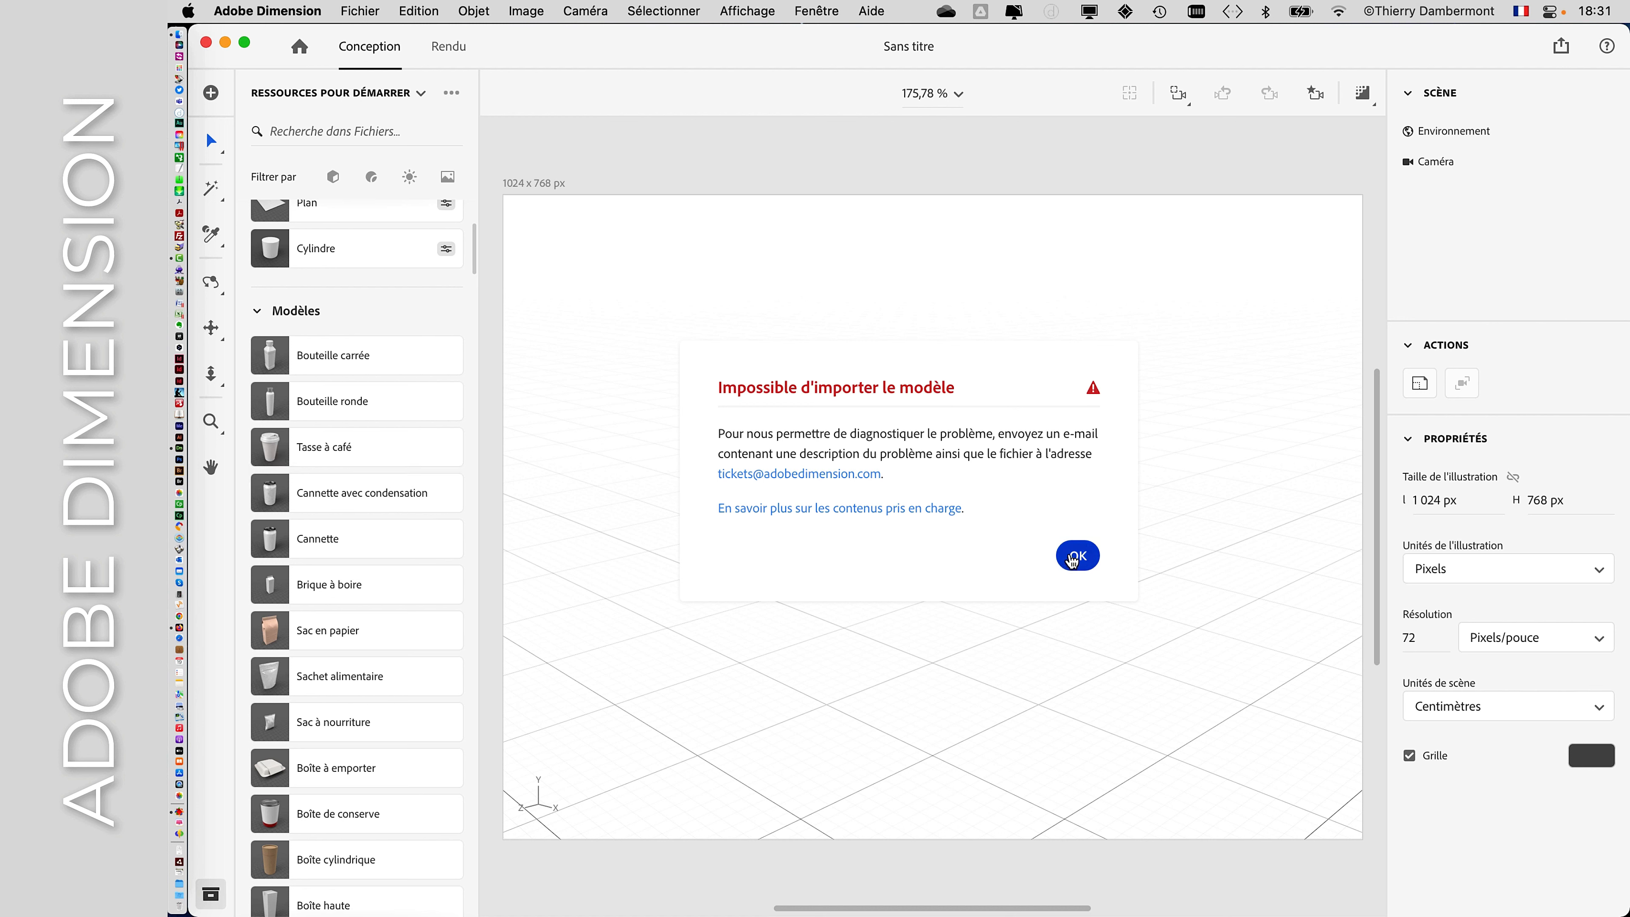
pyautogui.click(1081, 562)
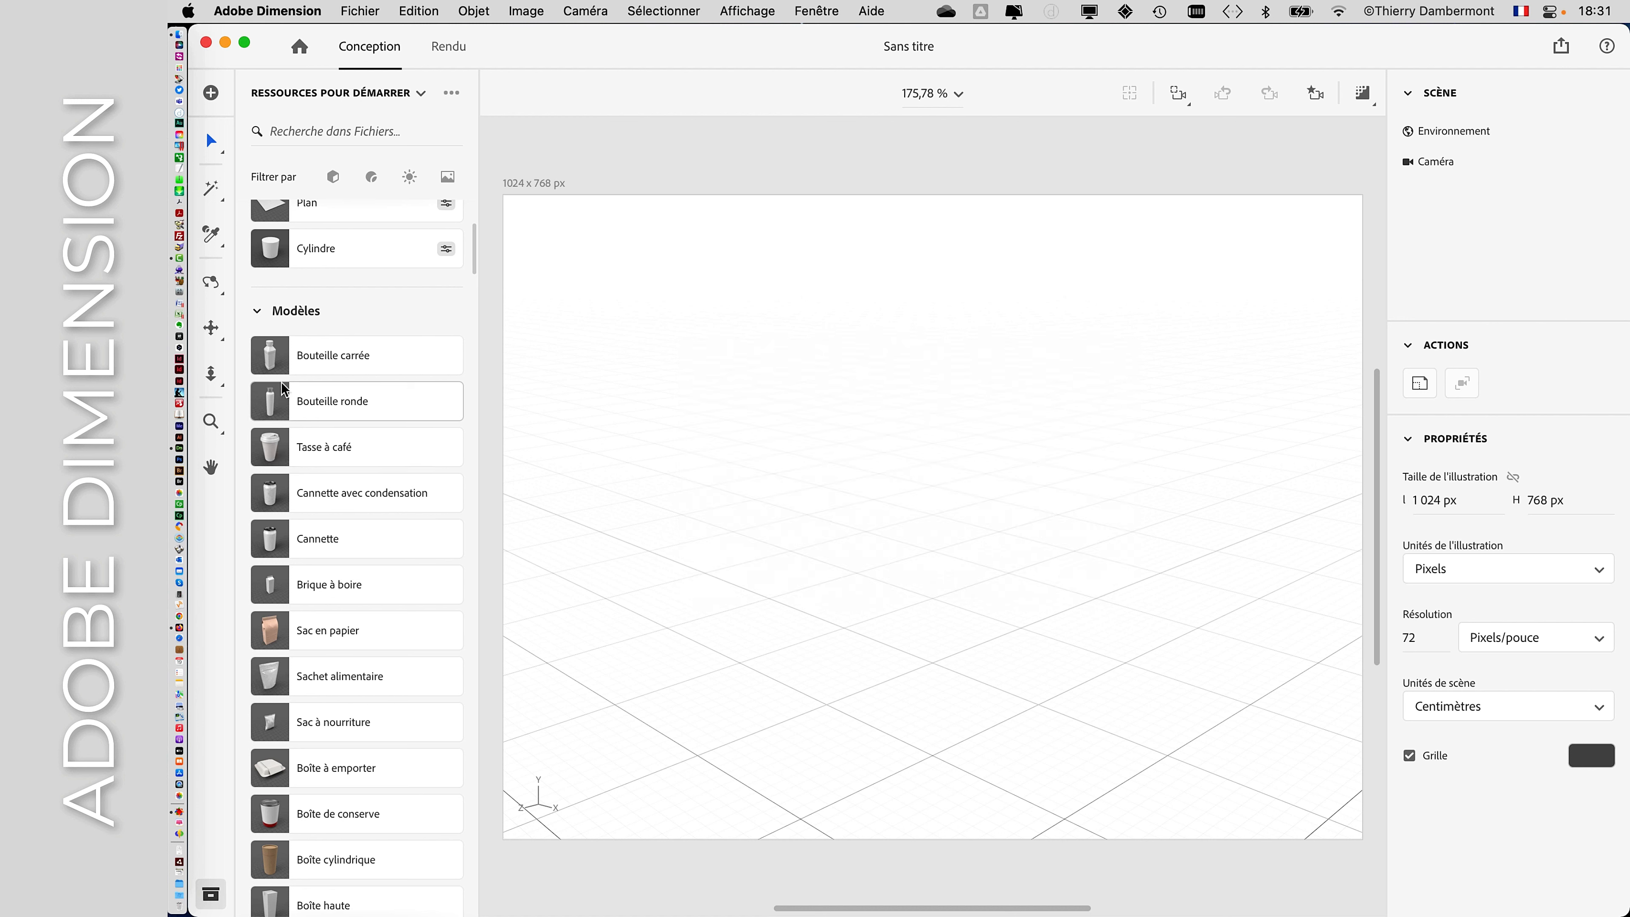
# Add the Bouteille carrée model to the scene, then select the bottle and delete it
pyautogui.click(281, 366)
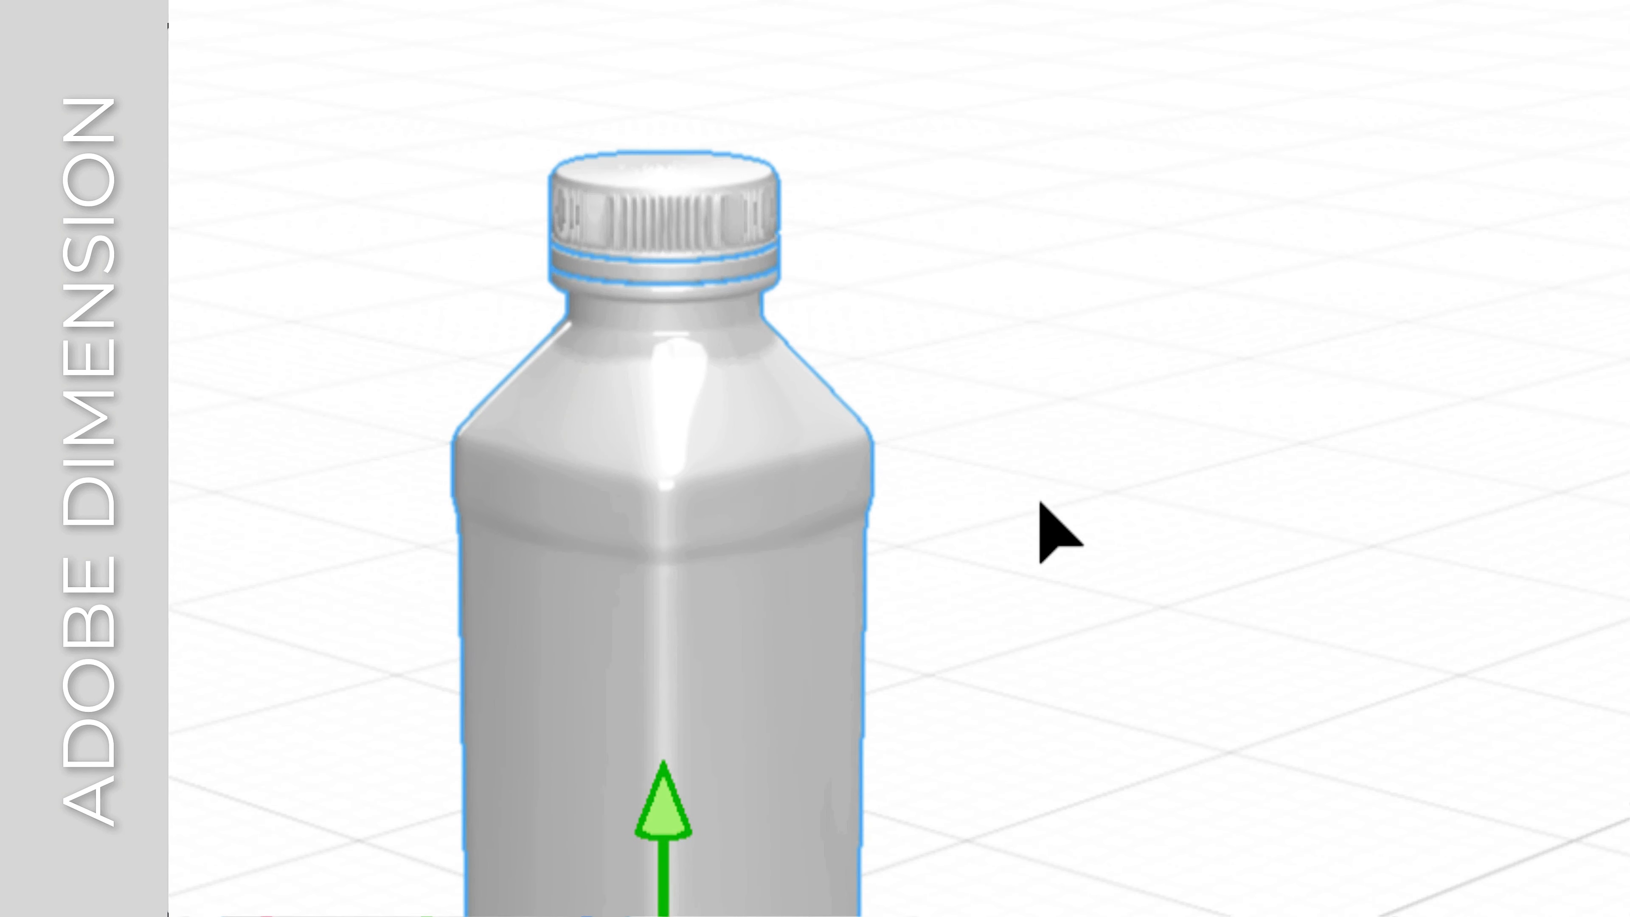
pyautogui.click(800, 310)
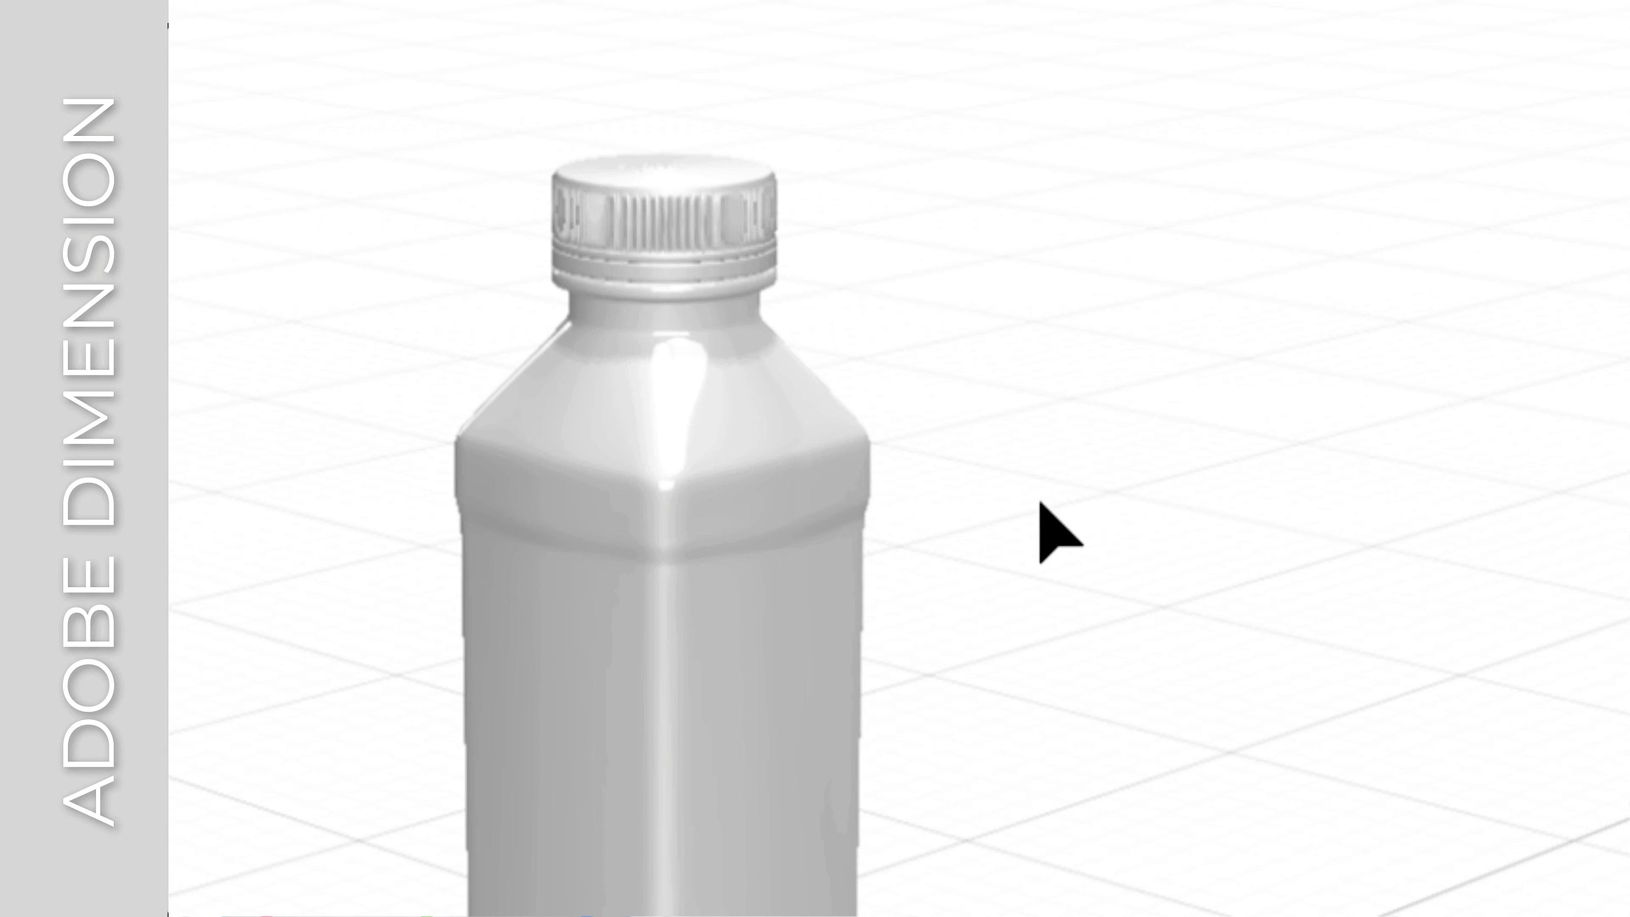
pyautogui.click(818, 524)
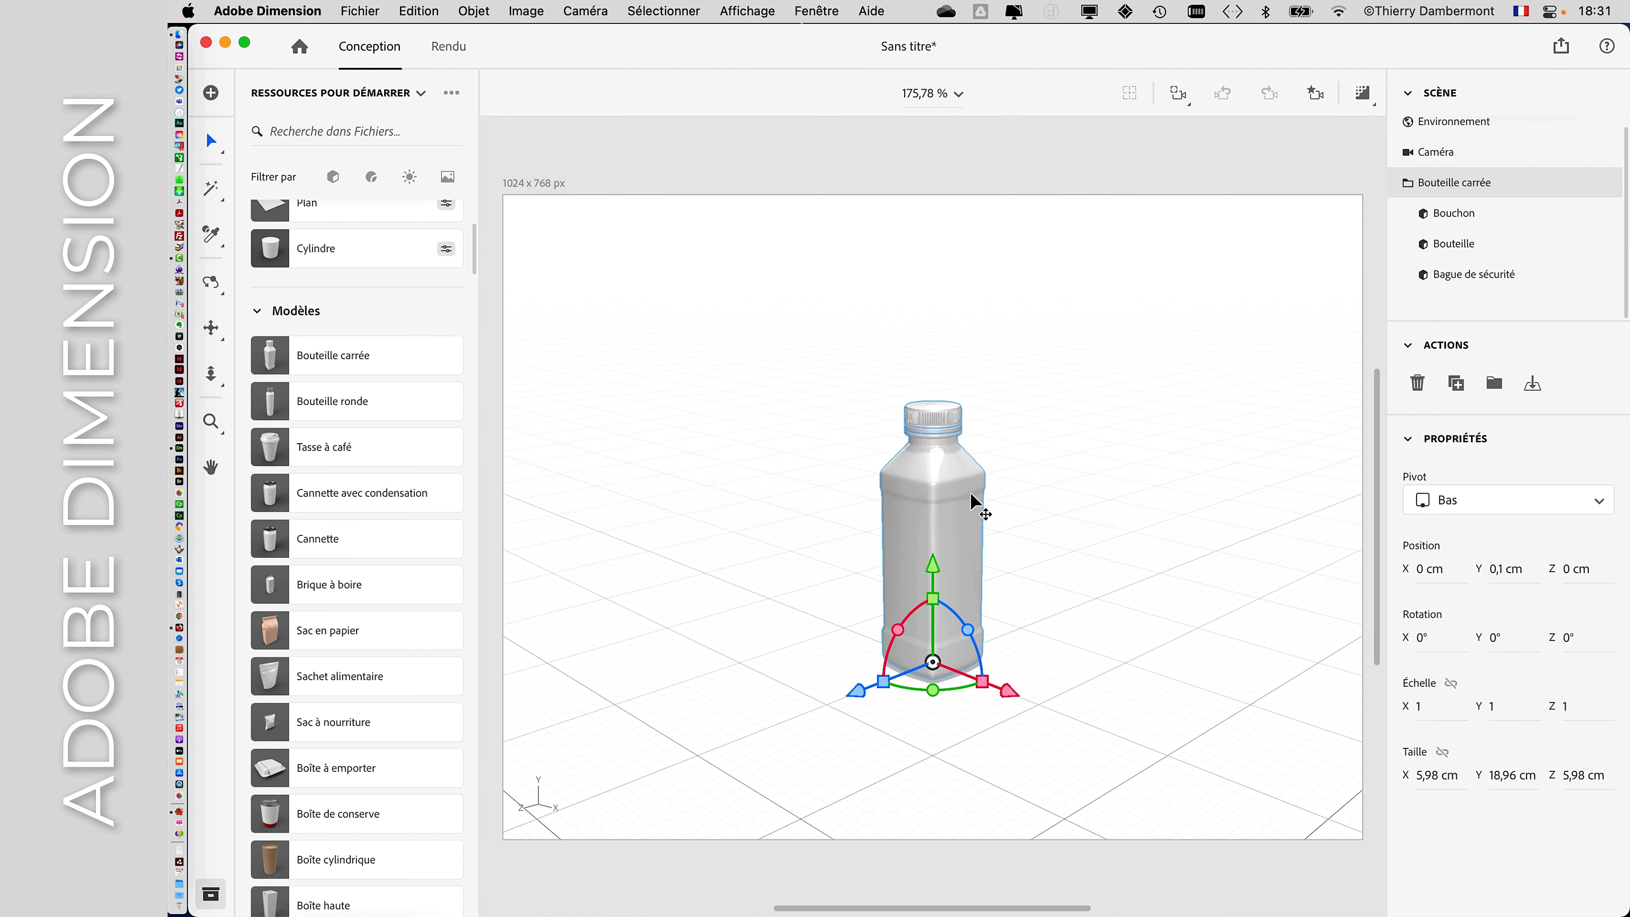
pyautogui.press('Delete')
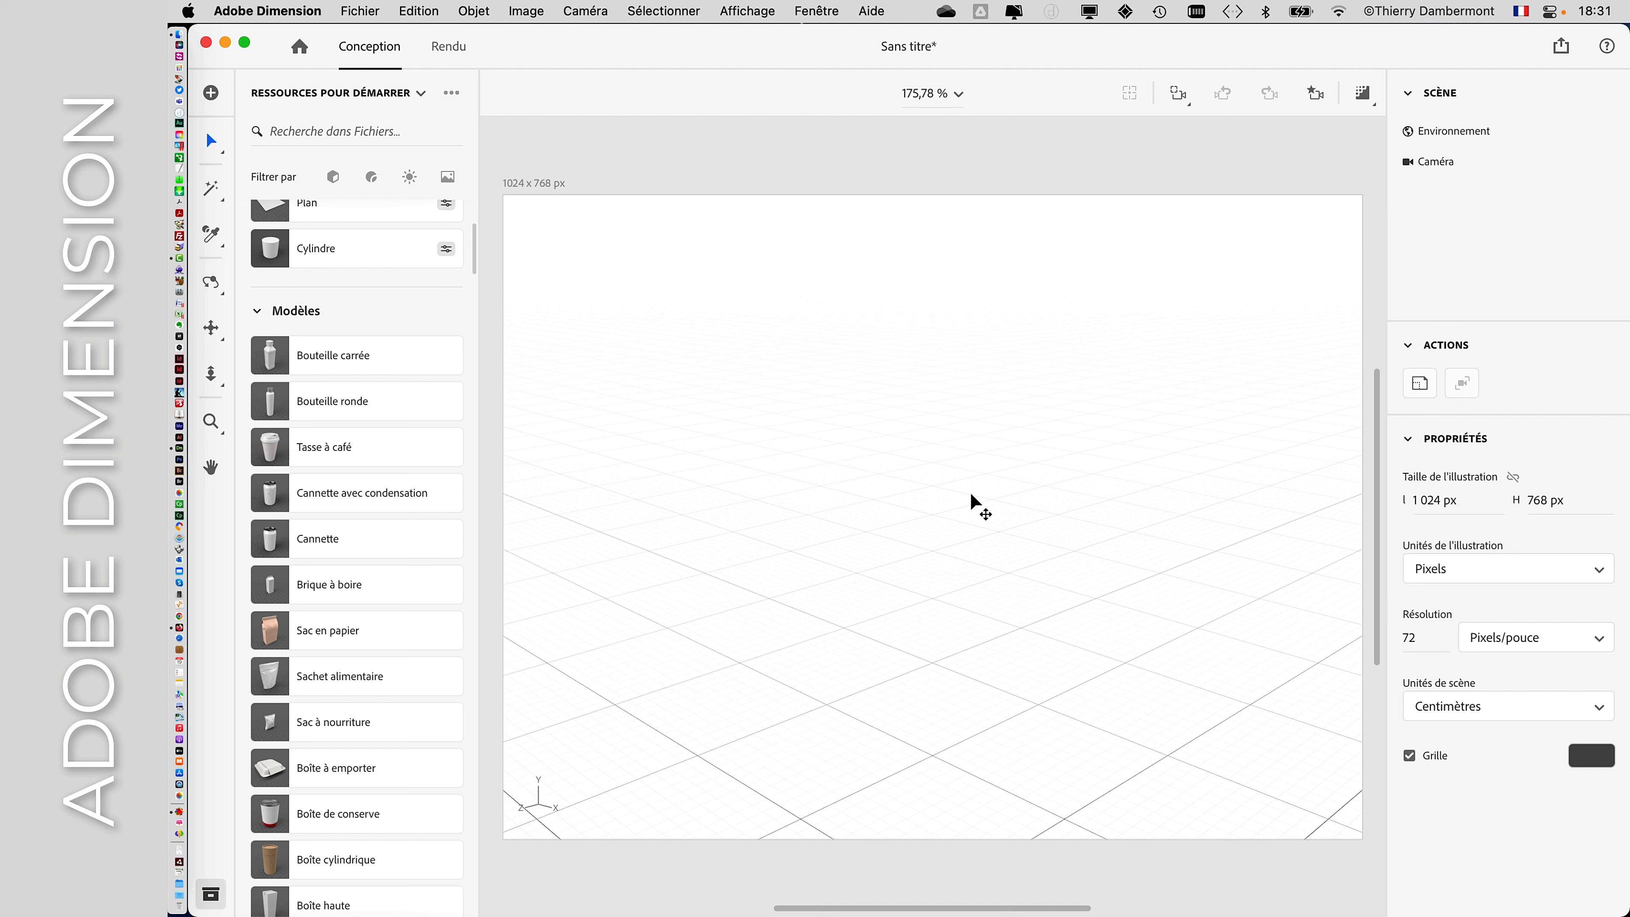
# Add a Cube from the basic shapes to the empty scene
pyautogui.scroll(5, 392, 436)
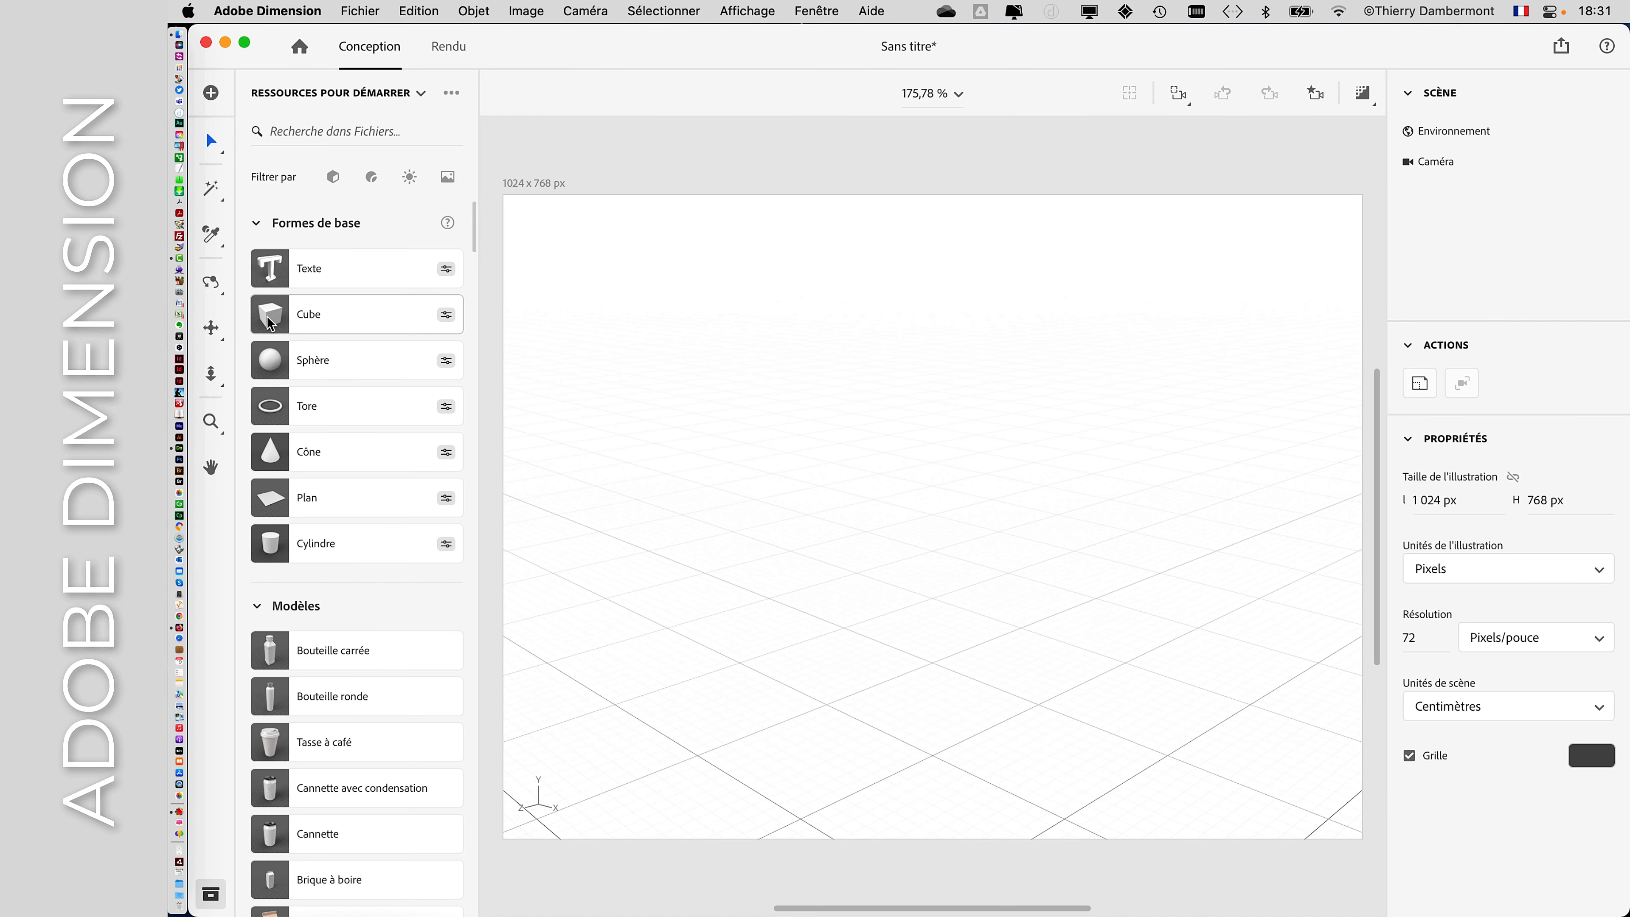
pyautogui.click(271, 325)
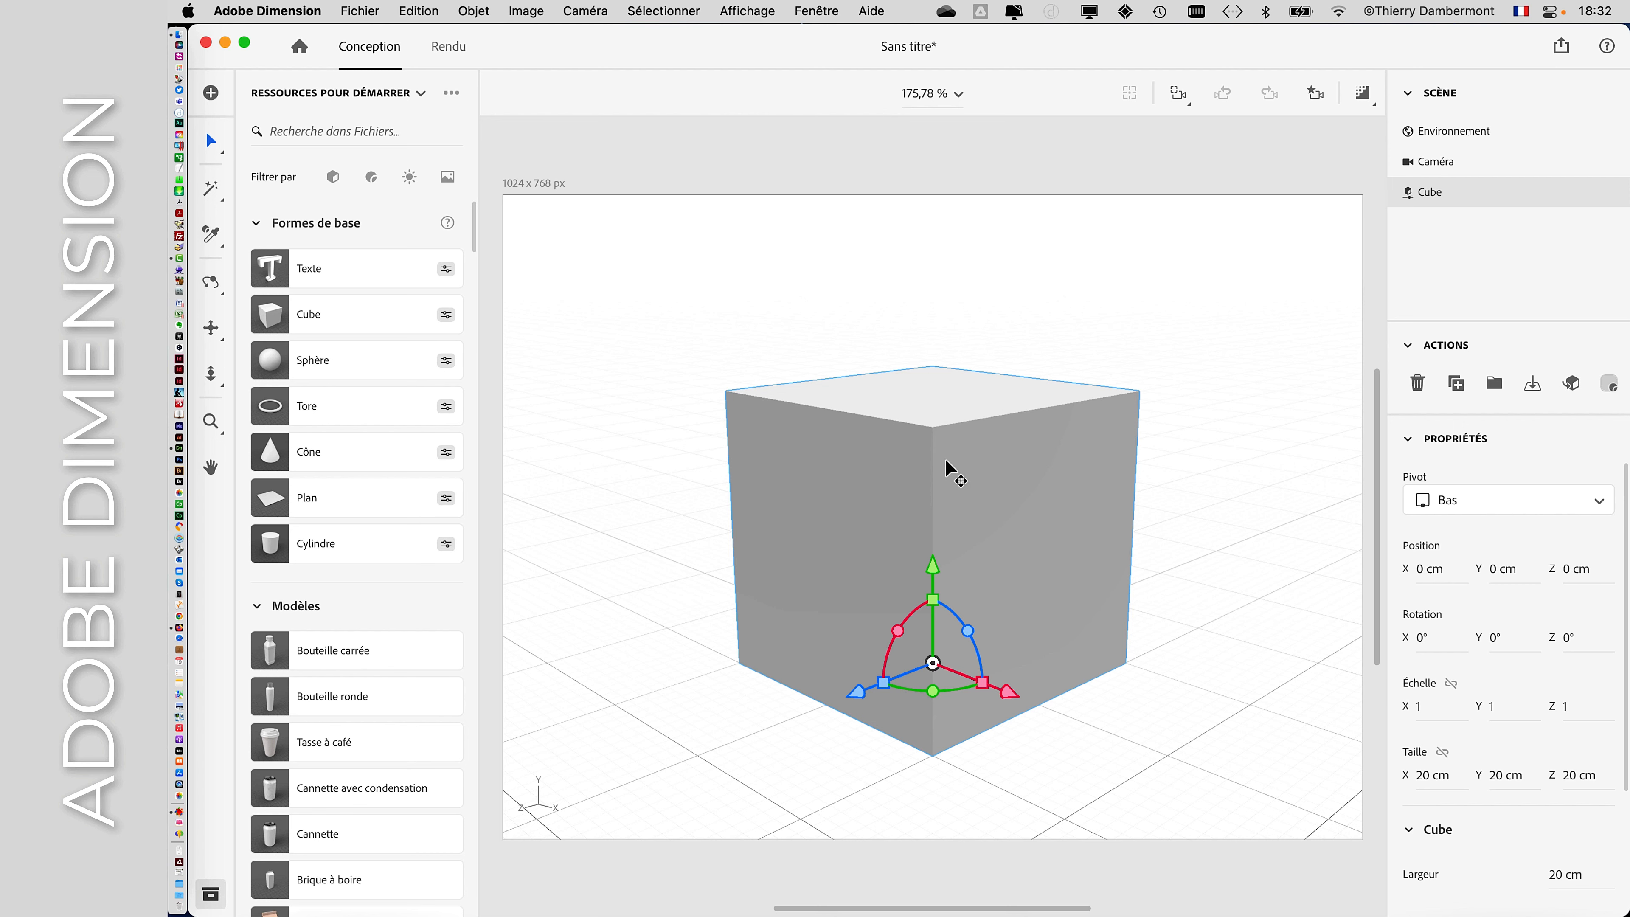
# Examine the cube in the scene at close range and from a distance
pyautogui.scroll(-5, 947, 460)
pyautogui.scroll(-3, 944, 460)
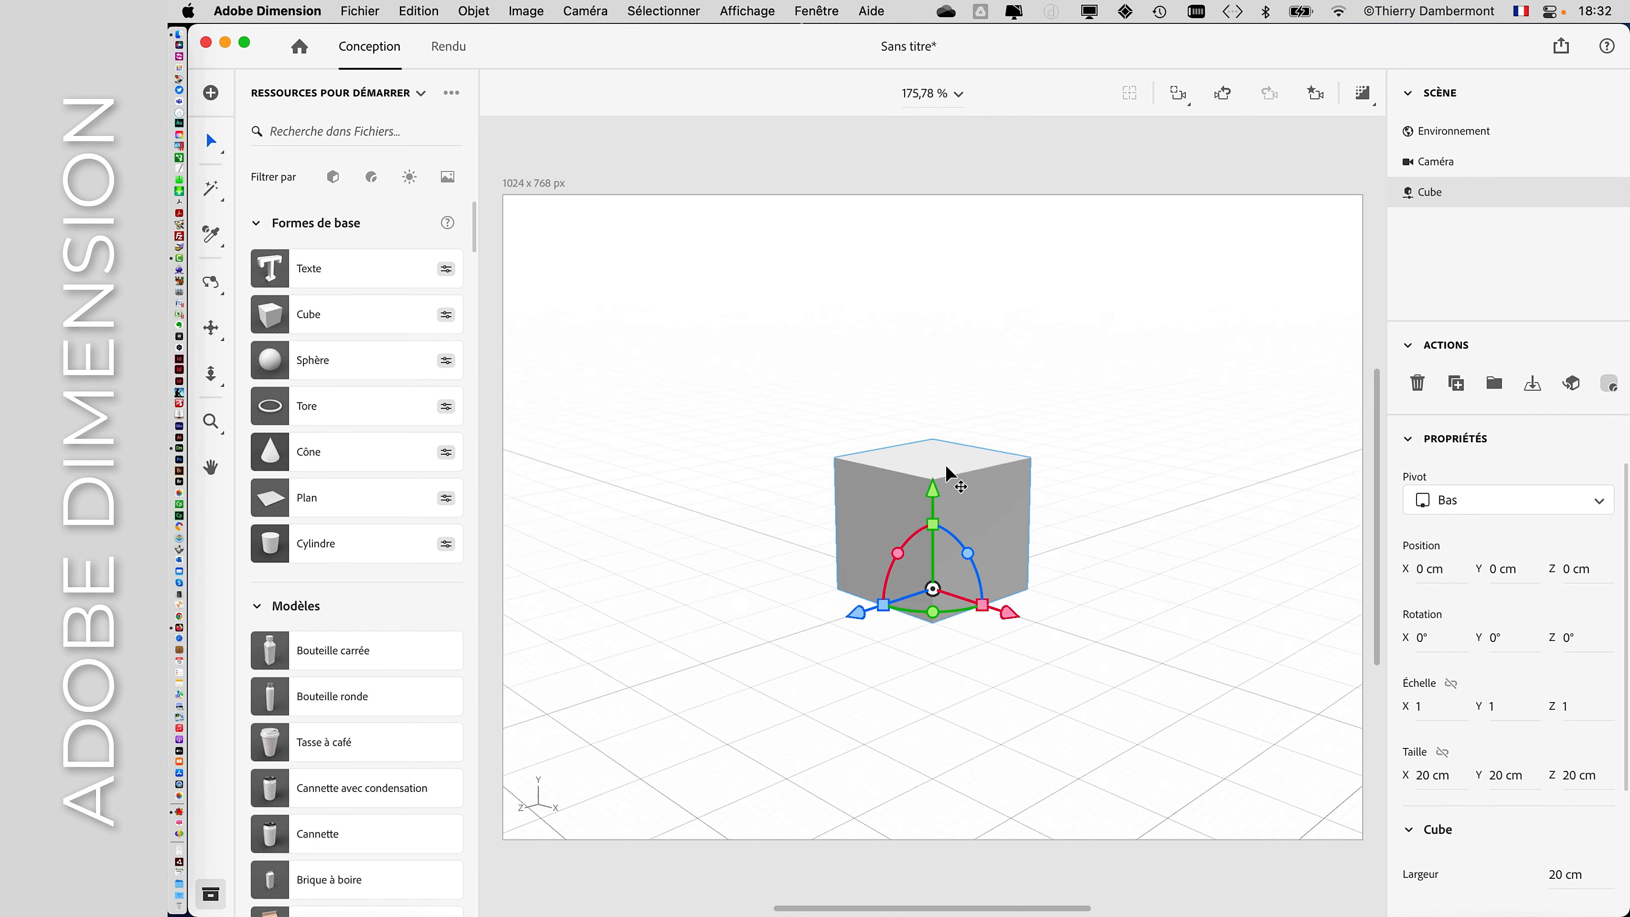
pyautogui.scroll(8, 962, 592)
pyautogui.scroll(6, 964, 593)
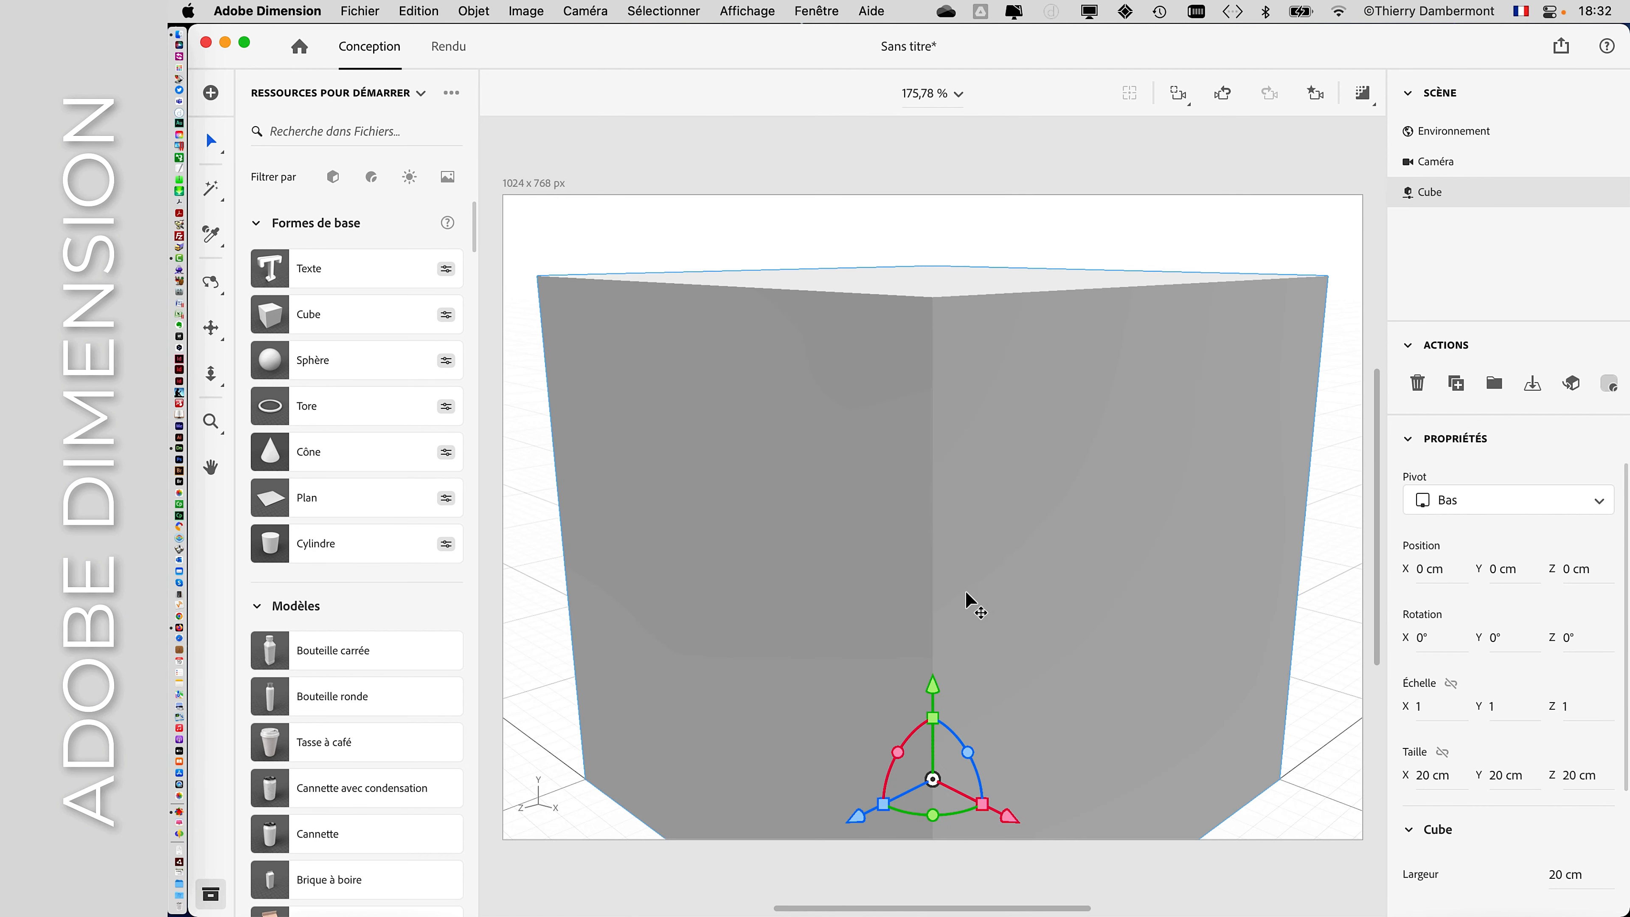
pyautogui.scroll(-5, 966, 590)
pyautogui.scroll(-8, 966, 590)
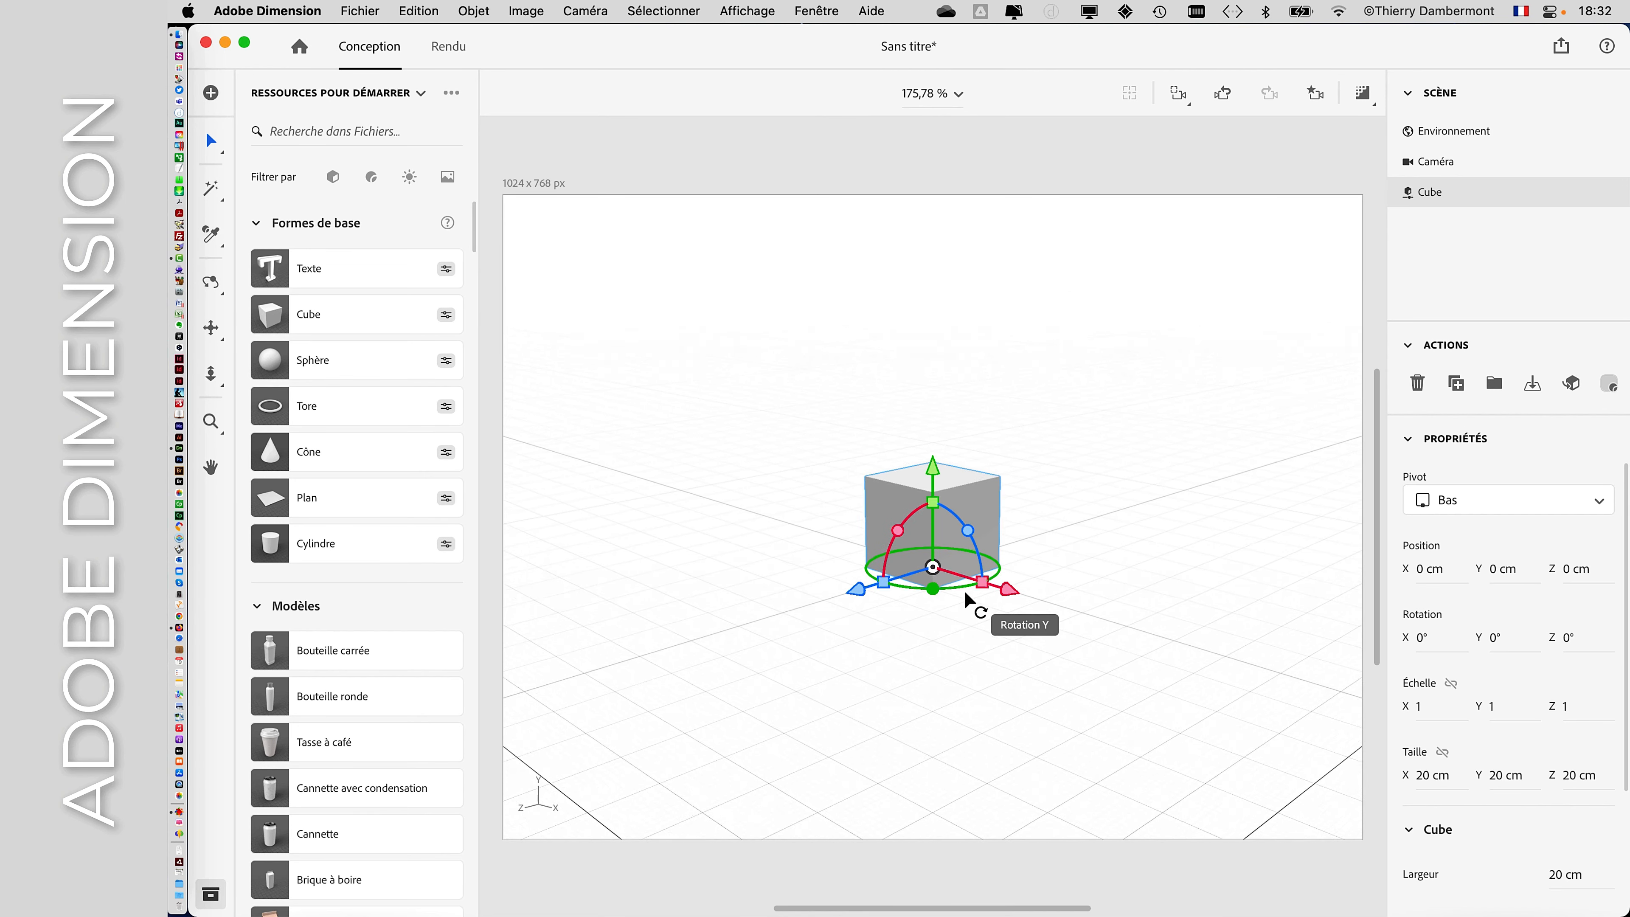
pyautogui.scroll(-3, 964, 590)
pyautogui.scroll(4, 959, 581)
pyautogui.scroll(6, 955, 573)
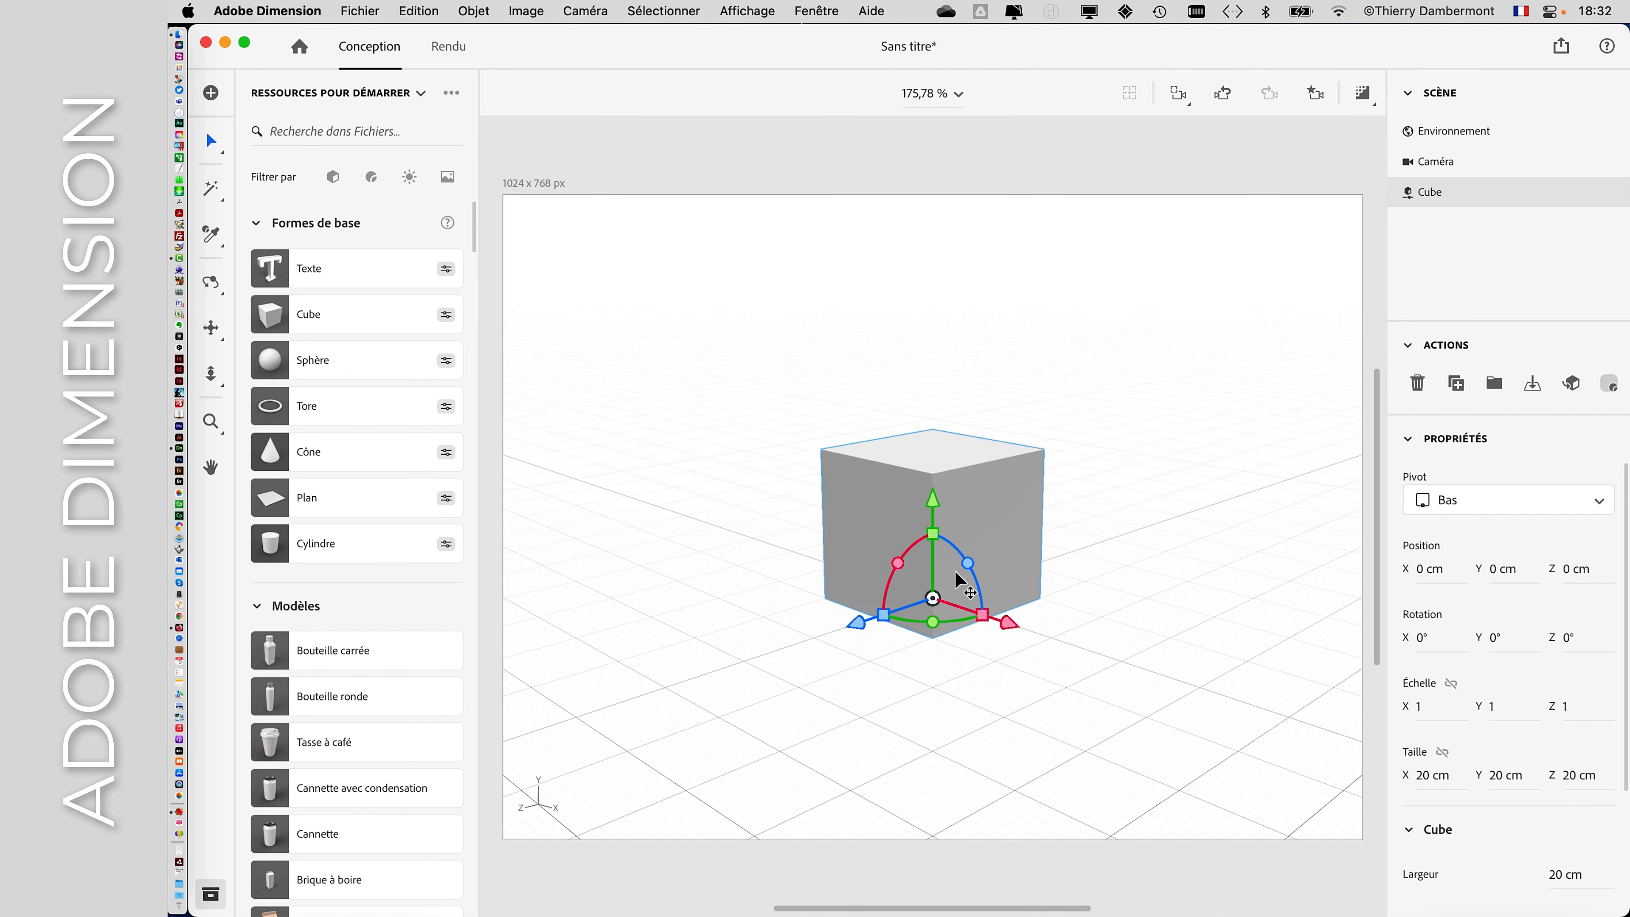
pyautogui.scroll(4, 956, 572)
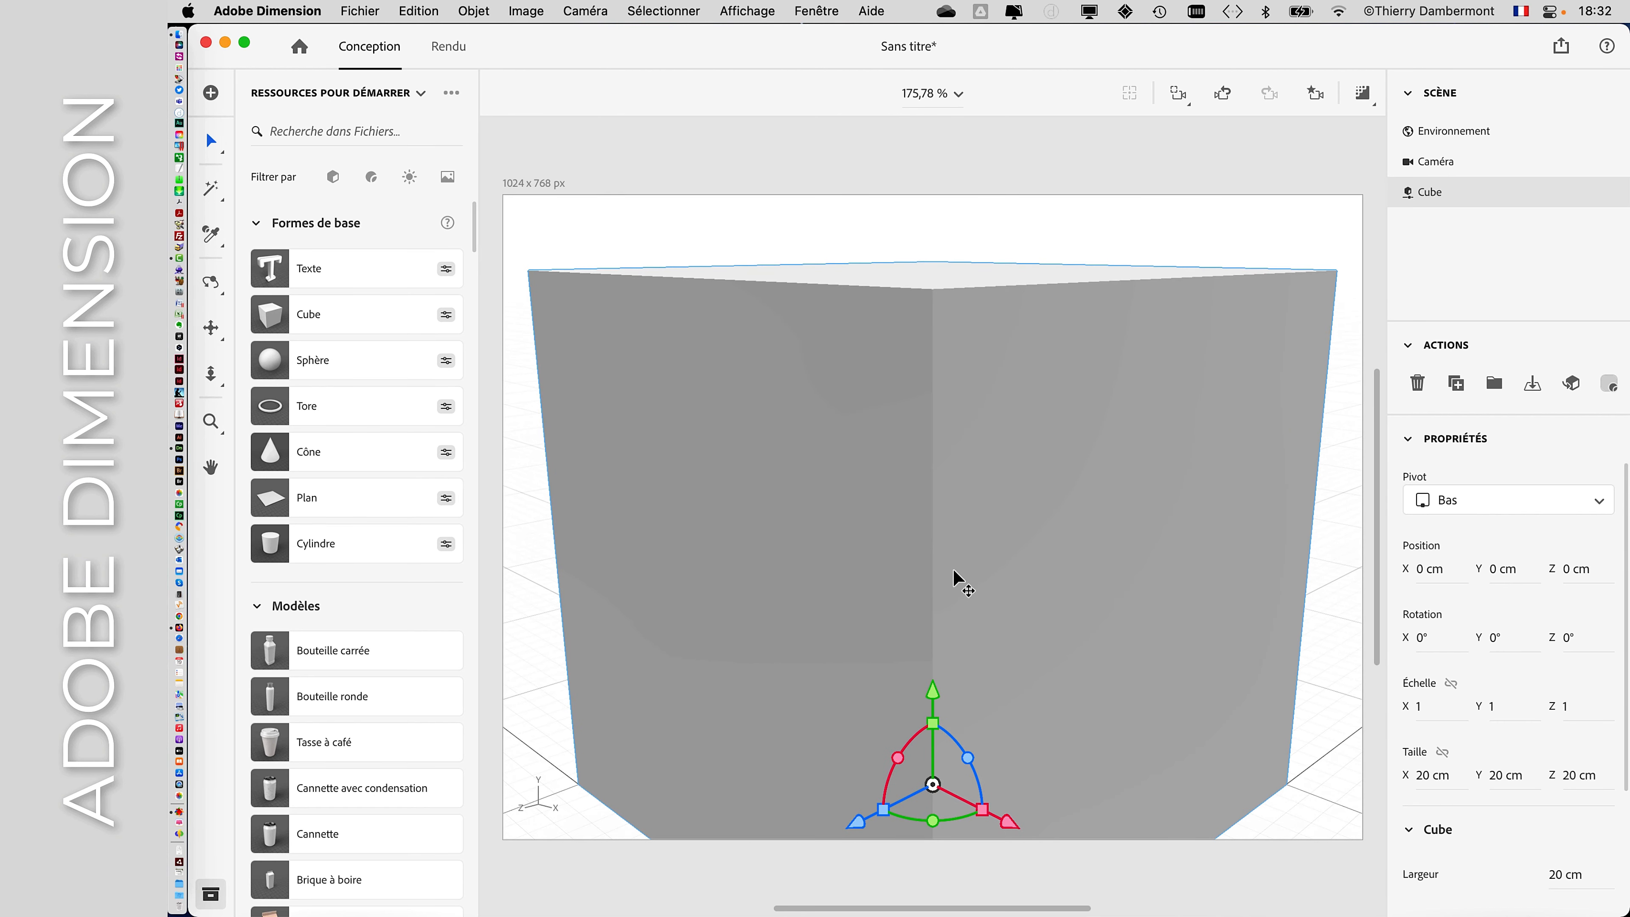
pyautogui.scroll(-4, 953, 570)
pyautogui.scroll(-5, 952, 575)
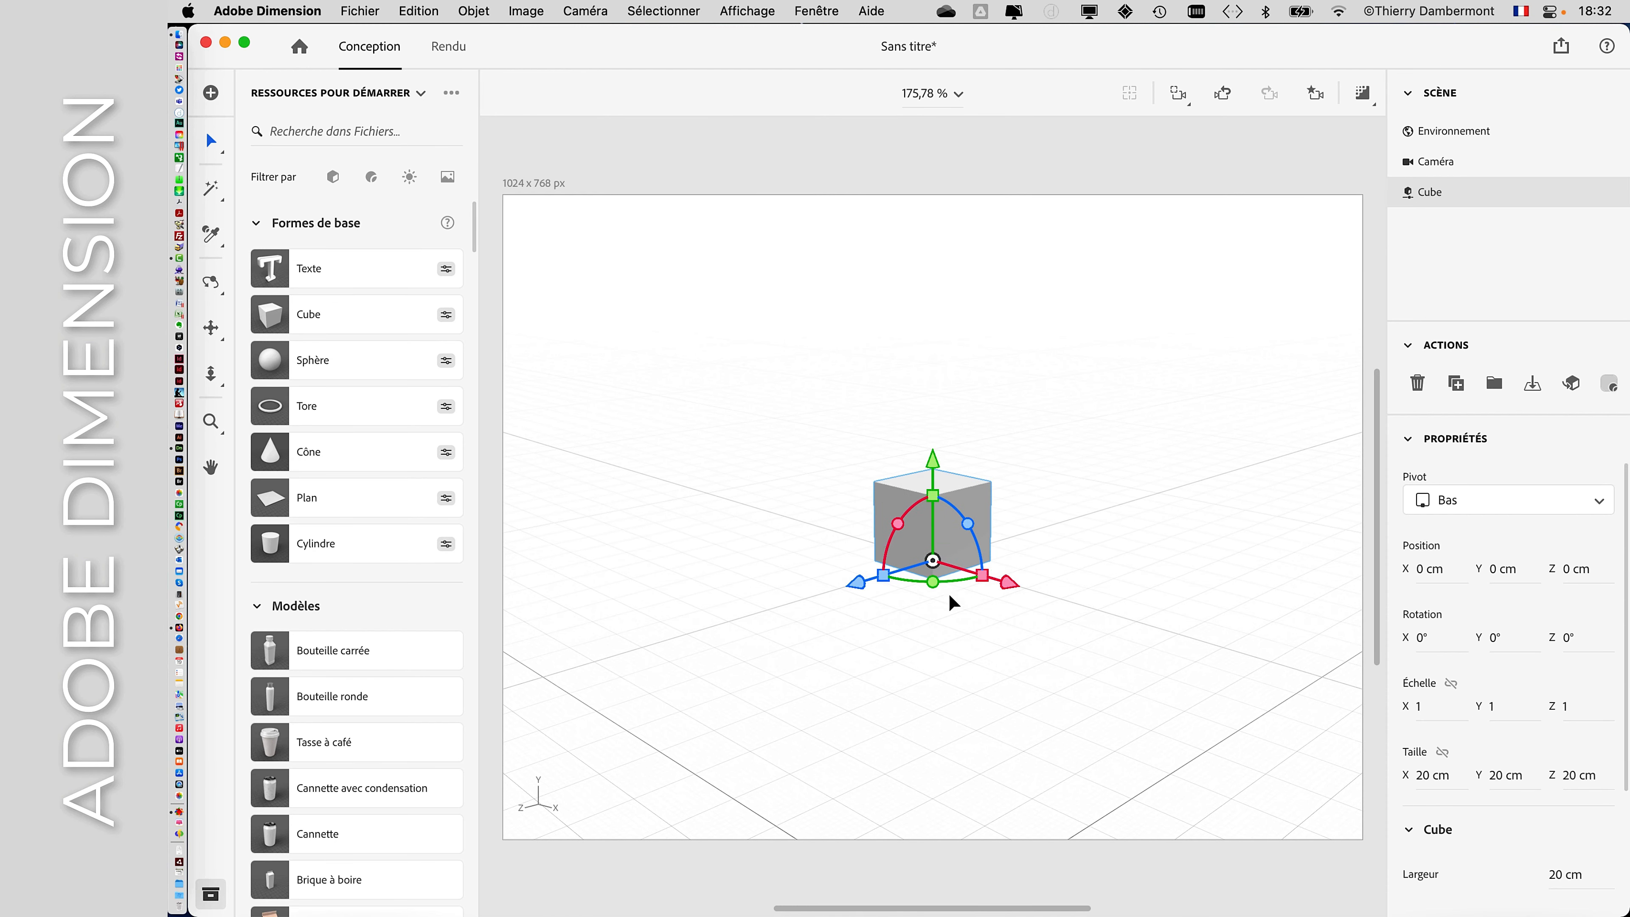
# Vary the camera distance to the cube and settle on a closer view of it
pyautogui.scroll(5, 948, 593)
pyautogui.scroll(5, 948, 594)
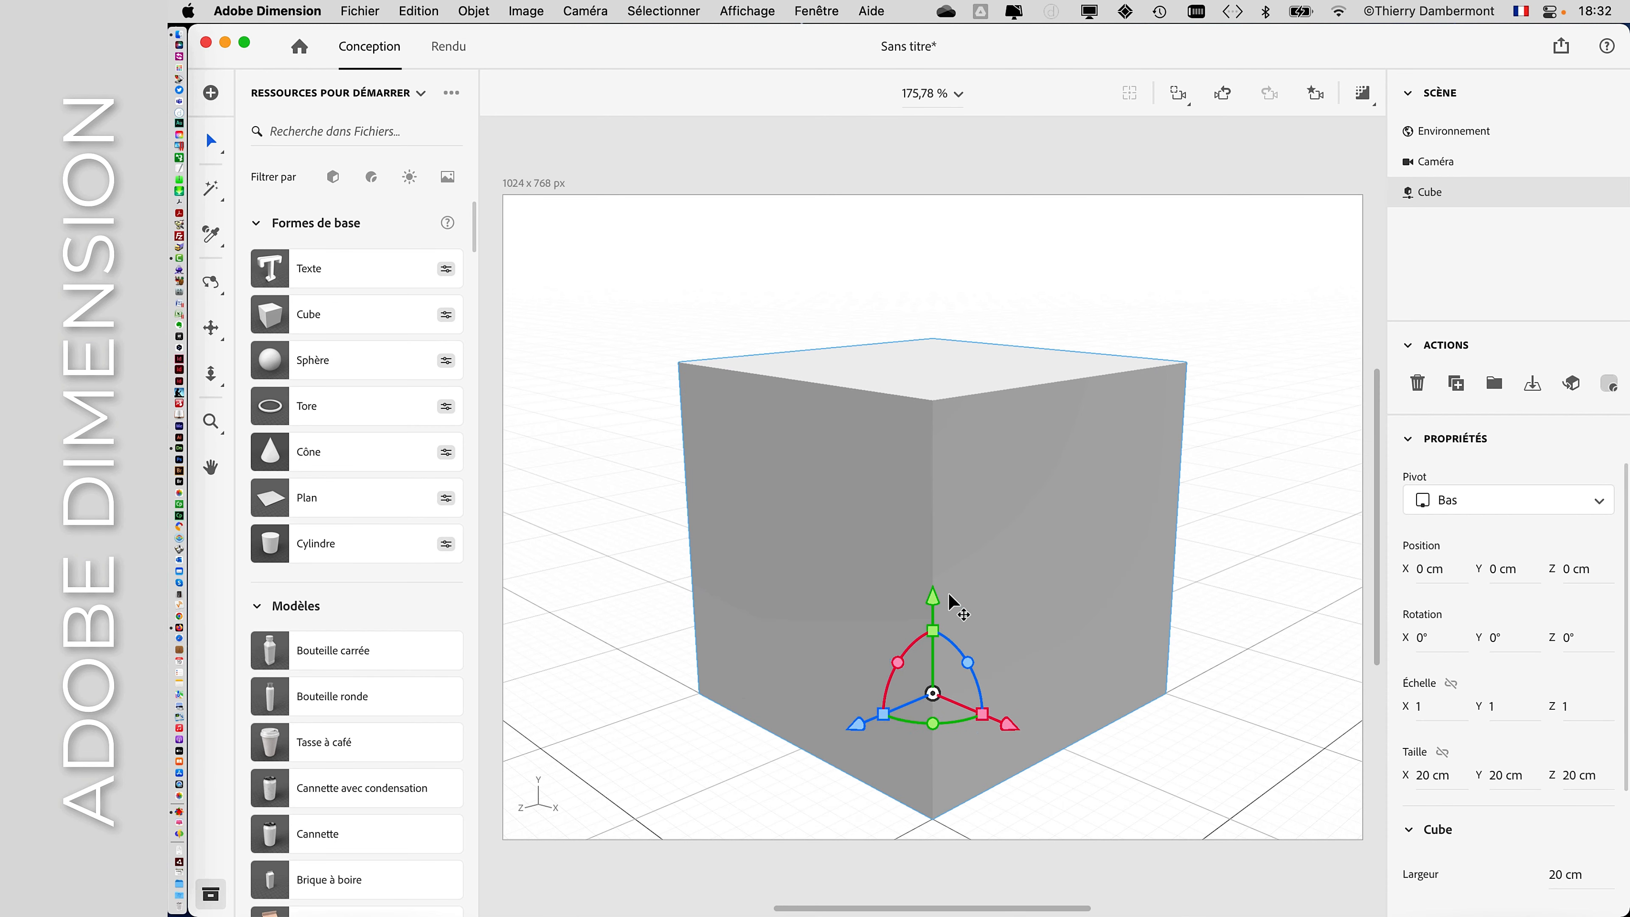
pyautogui.scroll(-5, 948, 592)
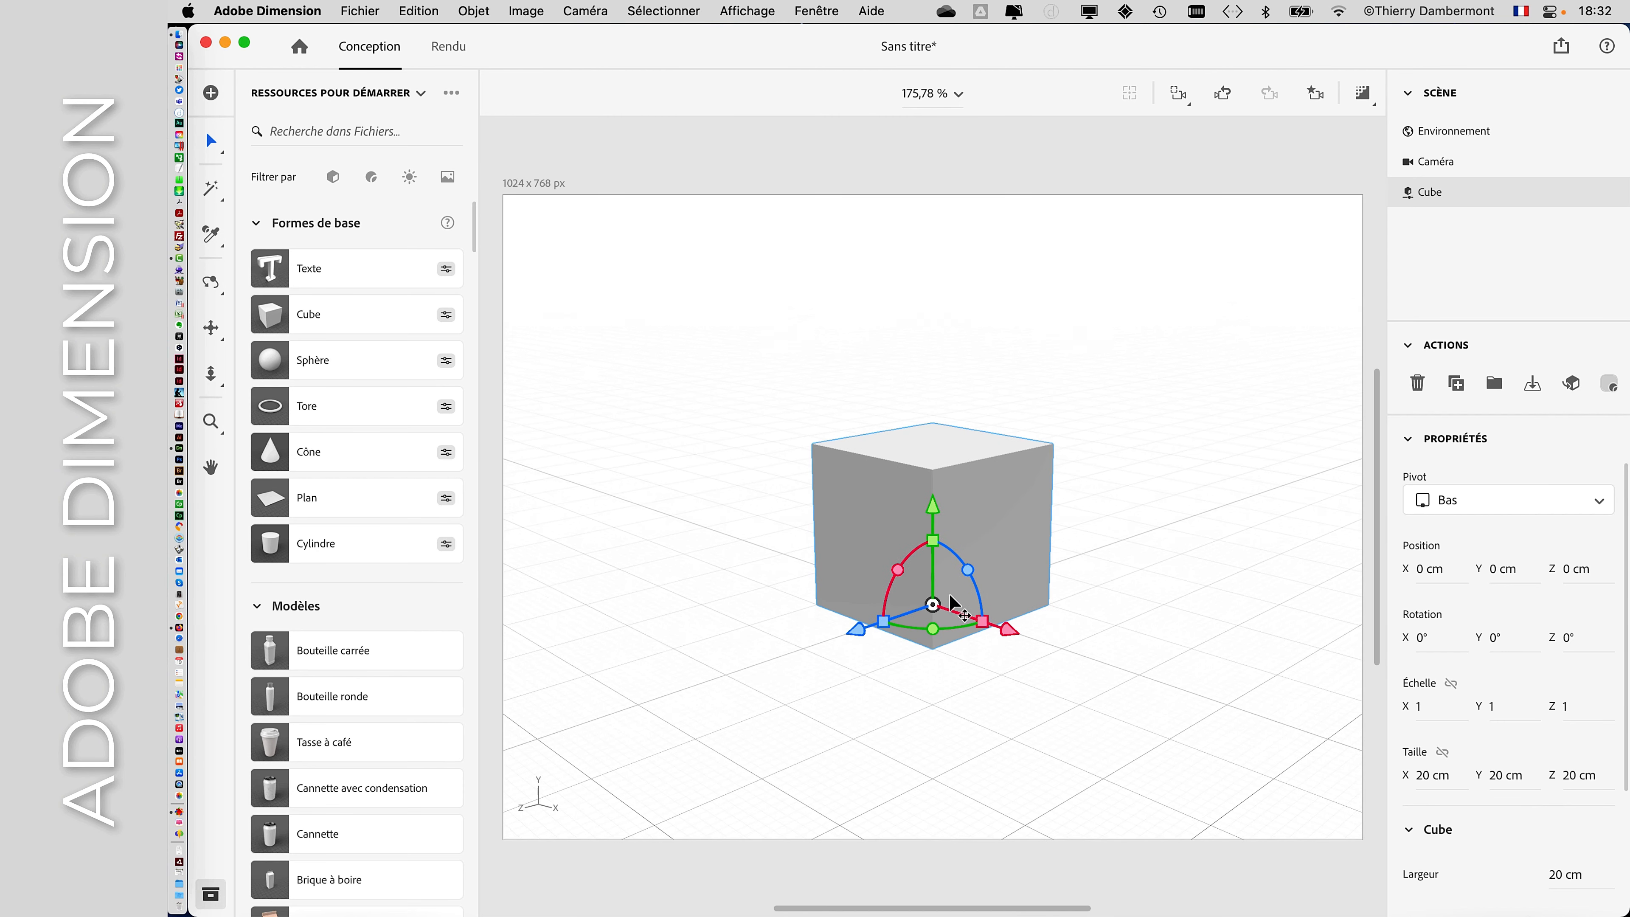
pyautogui.scroll(2, 950, 596)
pyautogui.scroll(-1, 948, 594)
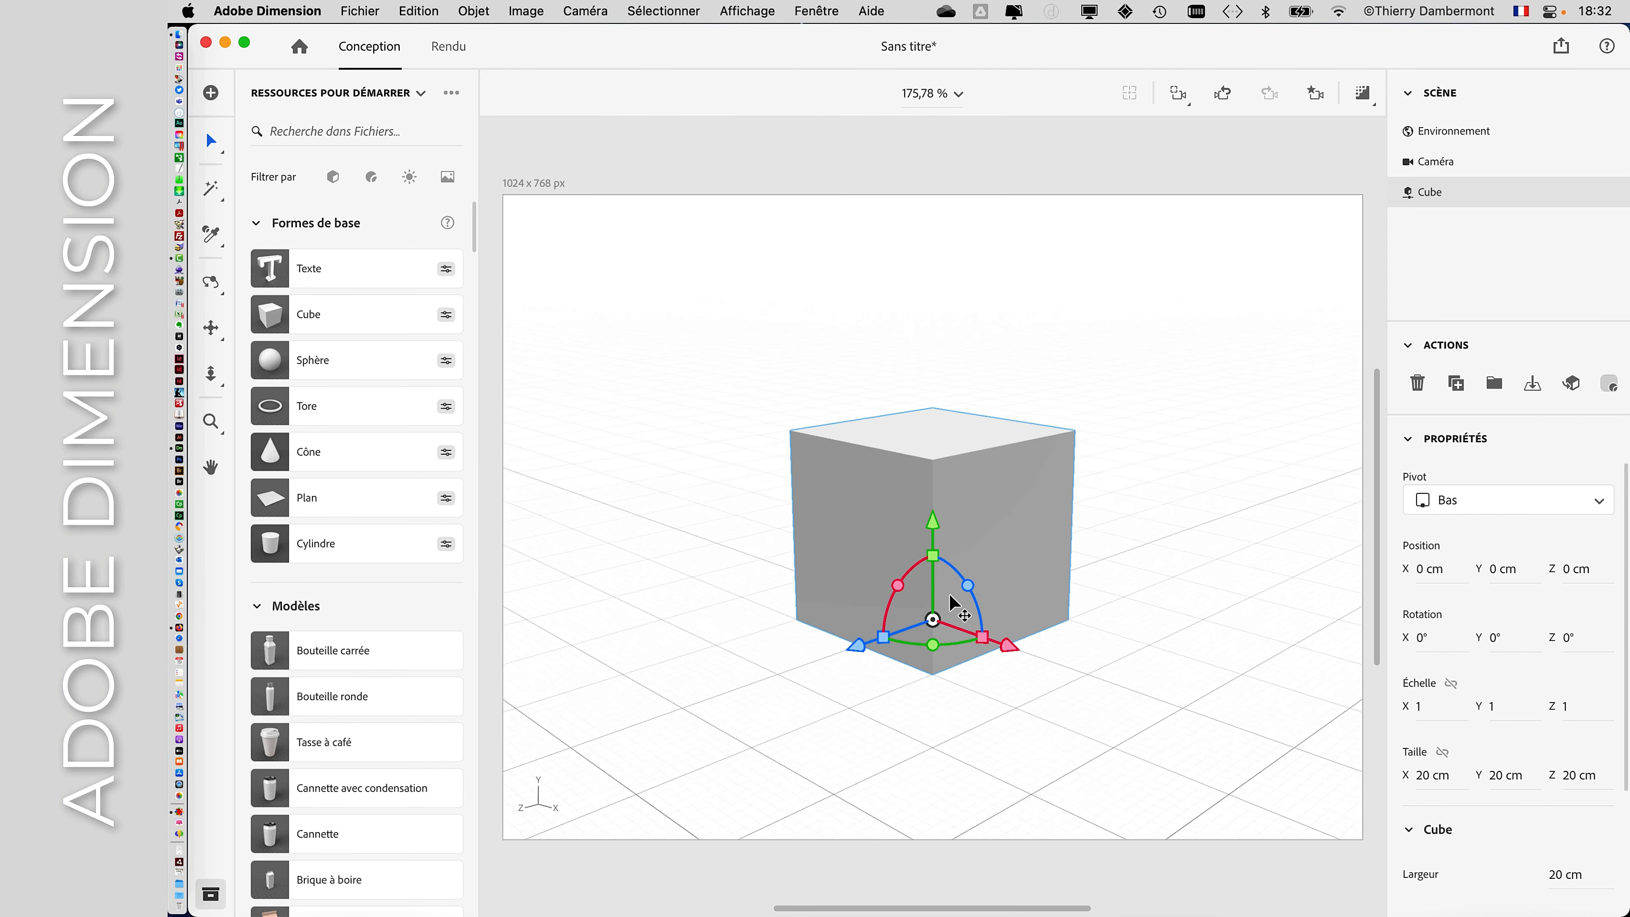
pyautogui.scroll(2, 948, 591)
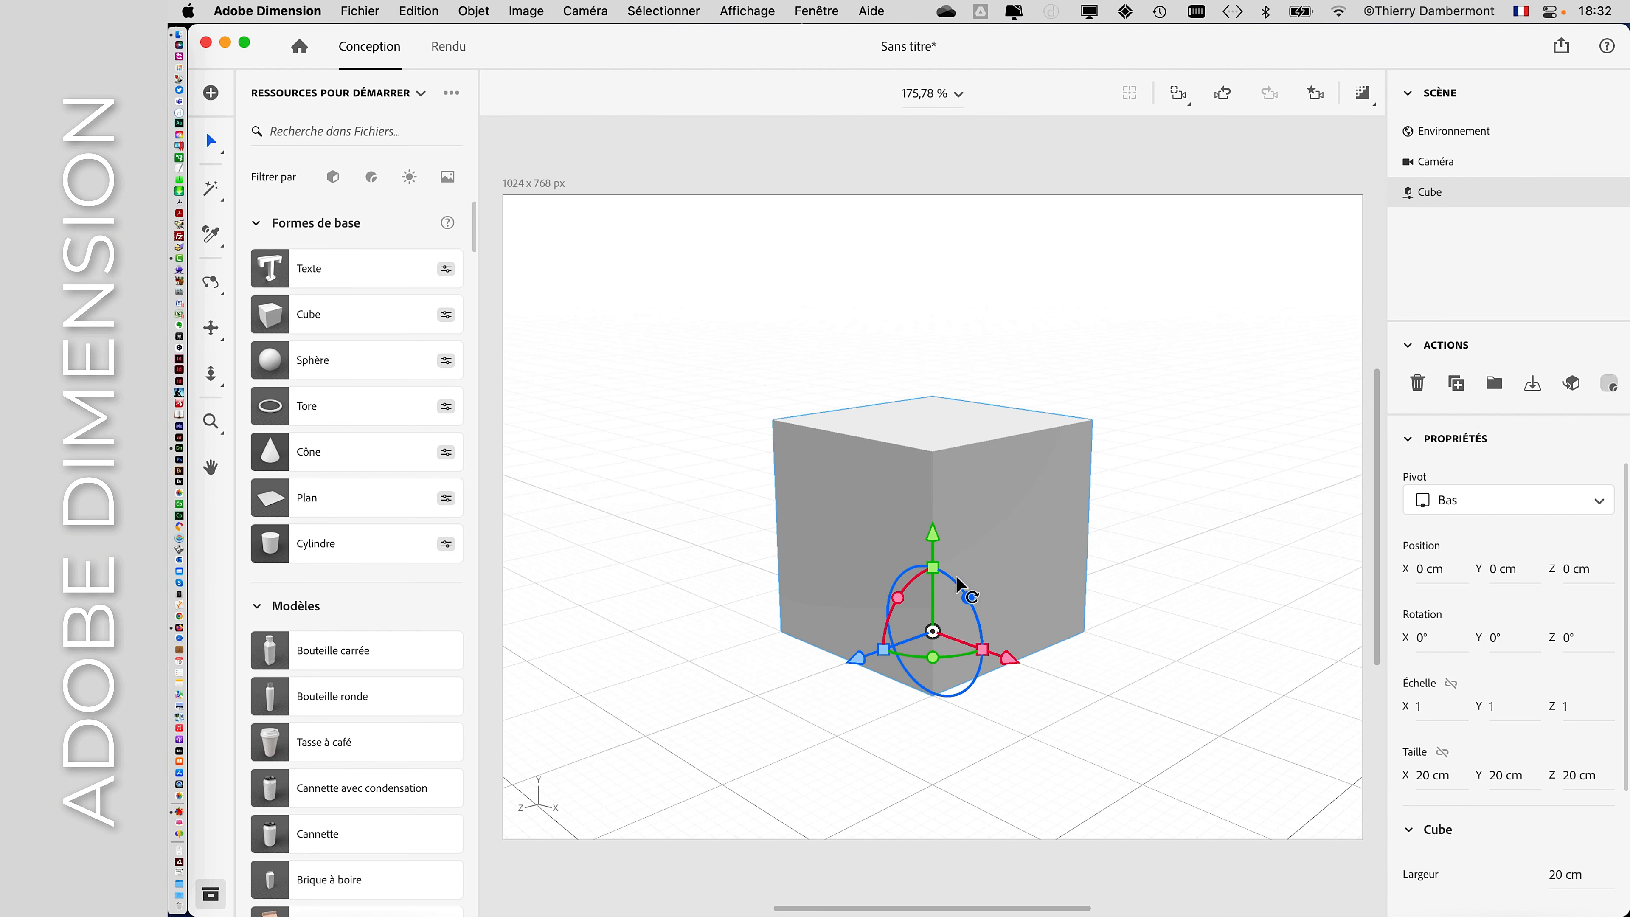
pyautogui.scroll(2, 925, 513)
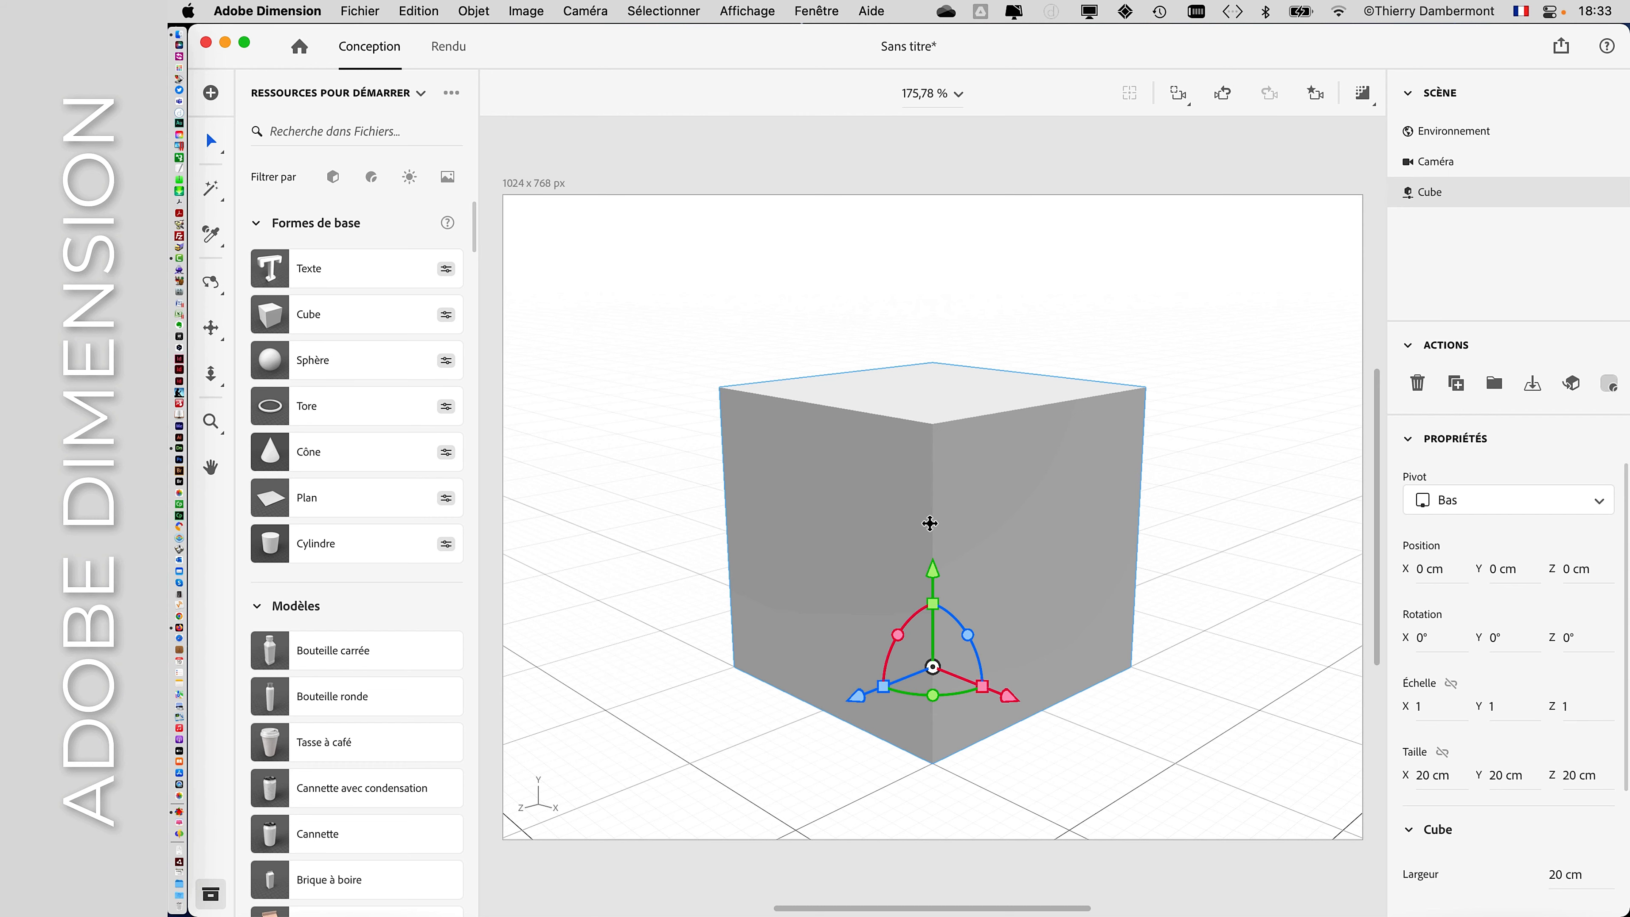
# Pan the view slightly and orbit around the cube to inspect its different sides
pyautogui.moveTo(930, 524)
pyautogui.mouseDown()
pyautogui.moveTo(1227, 510)
pyautogui.moveTo(794, 522)
pyautogui.moveTo(604, 477)
pyautogui.moveTo(604, 463)
pyautogui.moveTo(822, 514)
pyautogui.moveTo(1322, 534)
pyautogui.moveTo(1484, 499)
pyautogui.moveTo(1204, 535)
pyautogui.moveTo(760, 535)
pyautogui.moveTo(584, 489)
pyautogui.moveTo(681, 617)
pyautogui.moveTo(906, 539)
pyautogui.moveTo(1246, 530)
pyautogui.moveTo(953, 546)
pyautogui.moveTo(618, 506)
pyautogui.moveTo(1335, 535)
pyautogui.moveTo(1385, 521)
pyautogui.moveTo(1157, 539)
pyautogui.moveTo(658, 506)
pyautogui.moveTo(475, 471)
pyautogui.moveTo(844, 521)
pyautogui.moveTo(942, 510)
pyautogui.mouseUp()
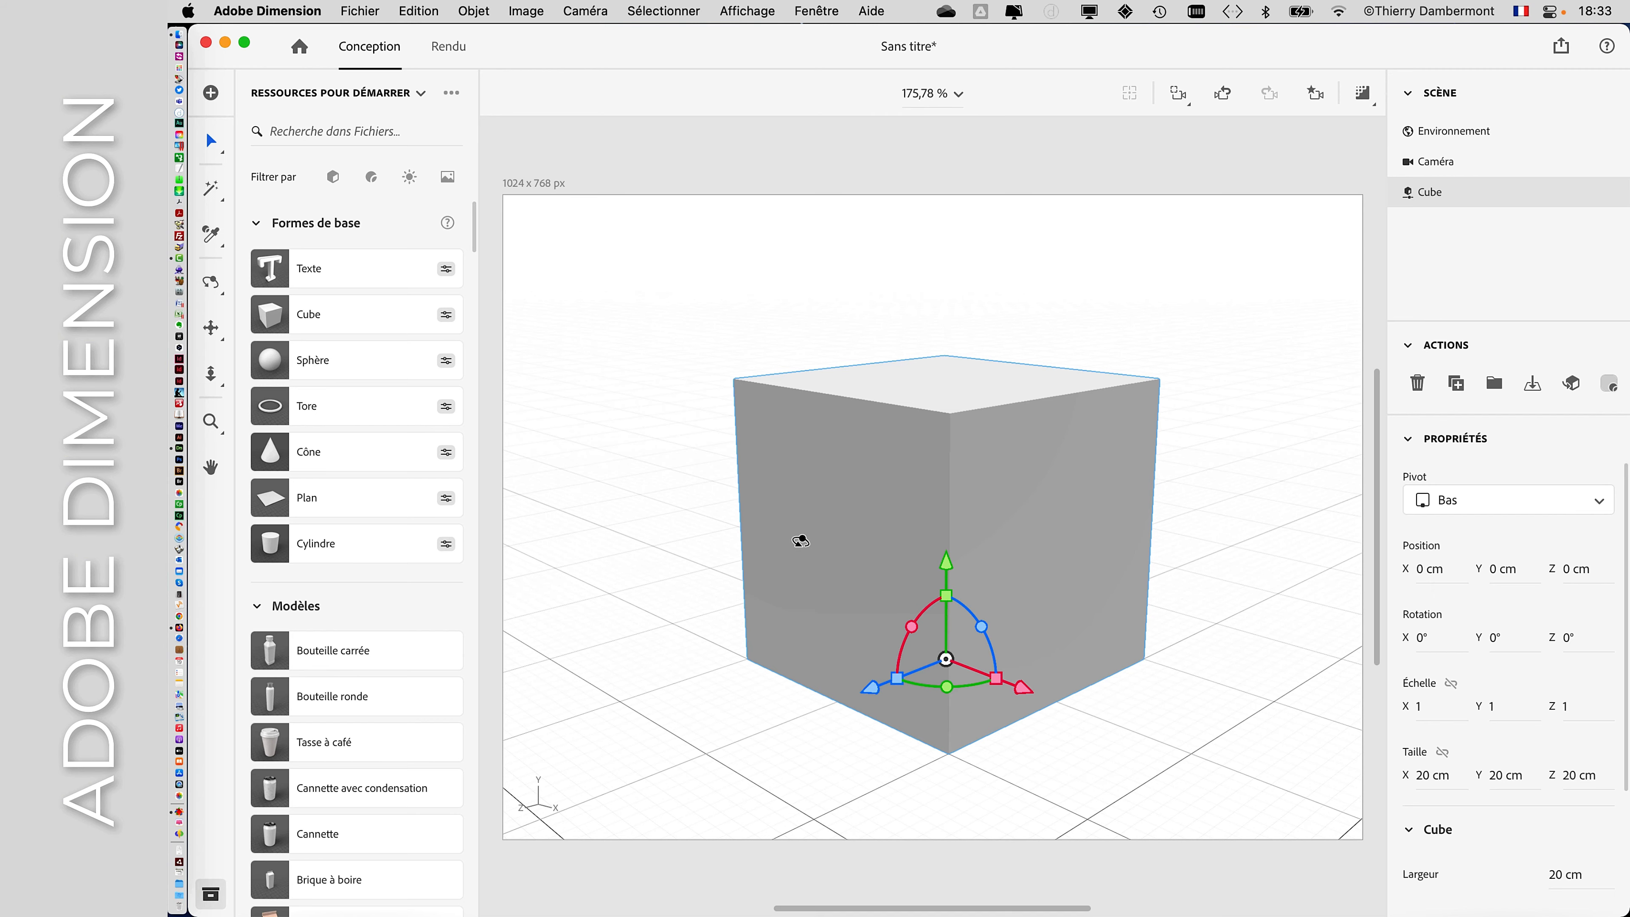
pyautogui.moveTo(800, 542); pyautogui.dragTo(1083, 564)
pyautogui.moveTo(800, 568); pyautogui.dragTo(872, 619)
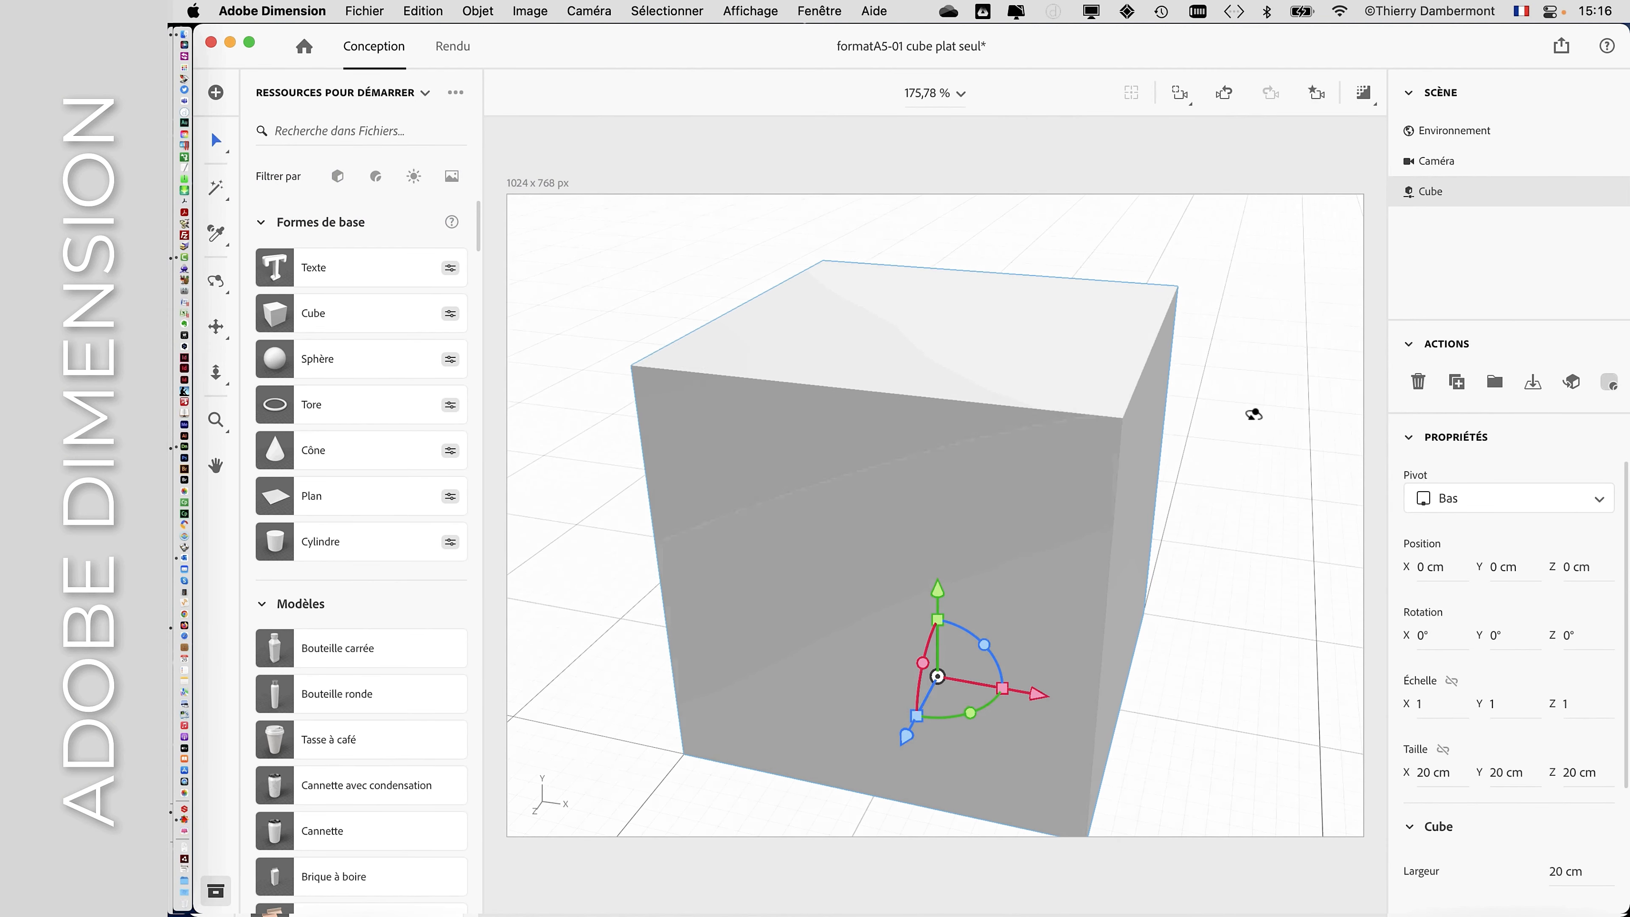
pyautogui.moveTo(1253, 415); pyautogui.dragTo(1030, 499)
pyautogui.moveTo(786, 513); pyautogui.dragTo(857, 524)
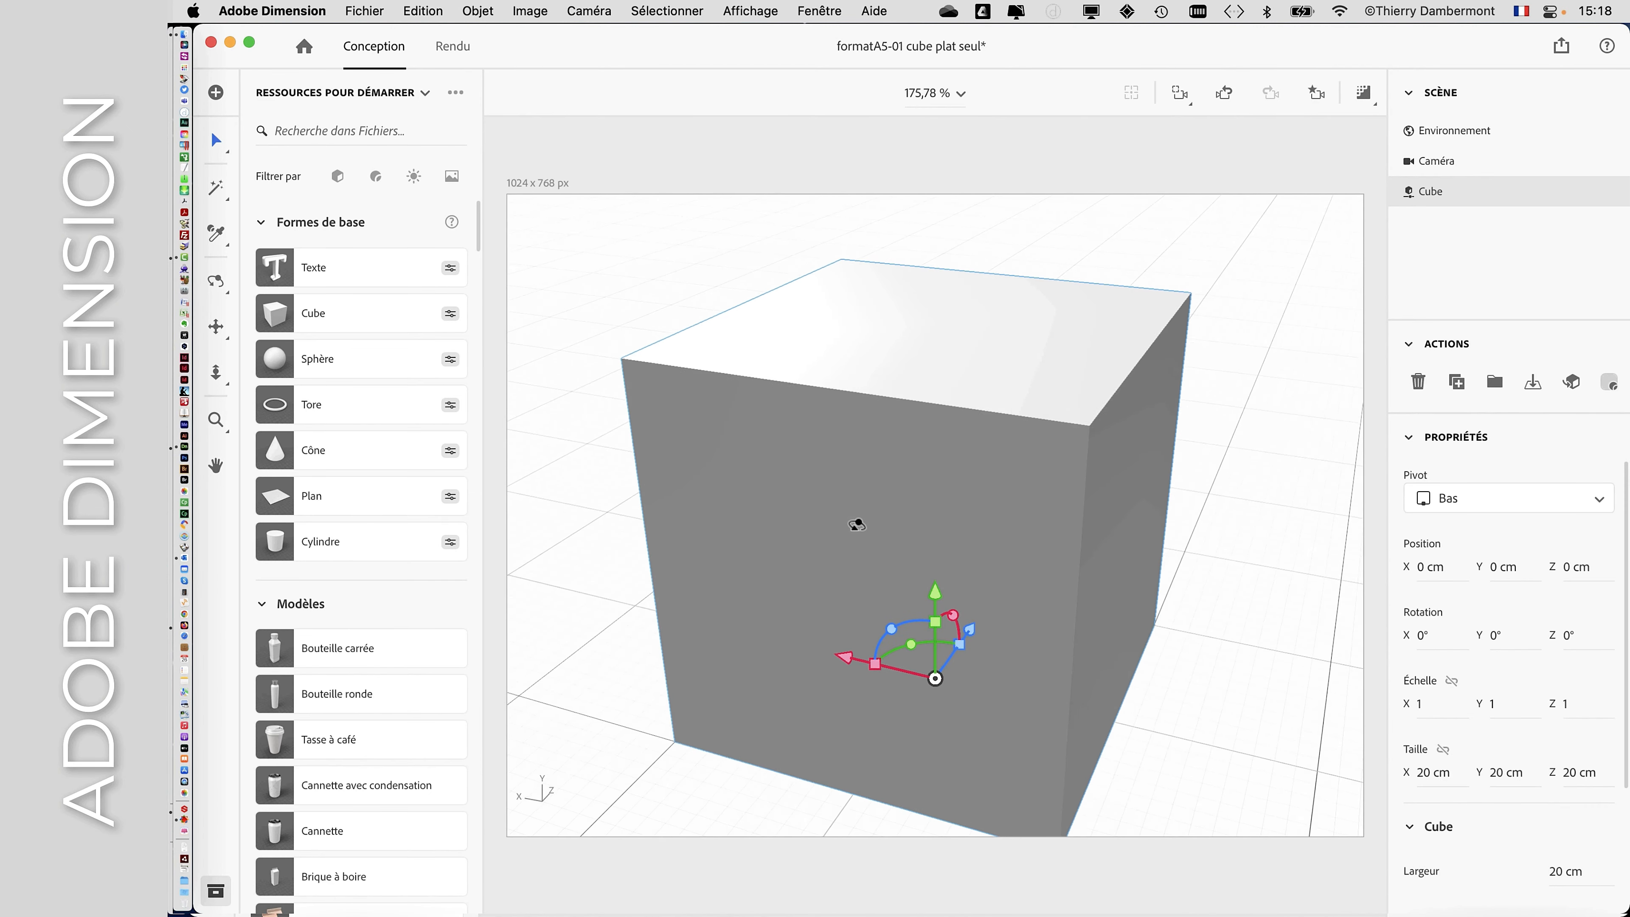
pyautogui.moveTo(856, 525); pyautogui.dragTo(862, 525, button='right')
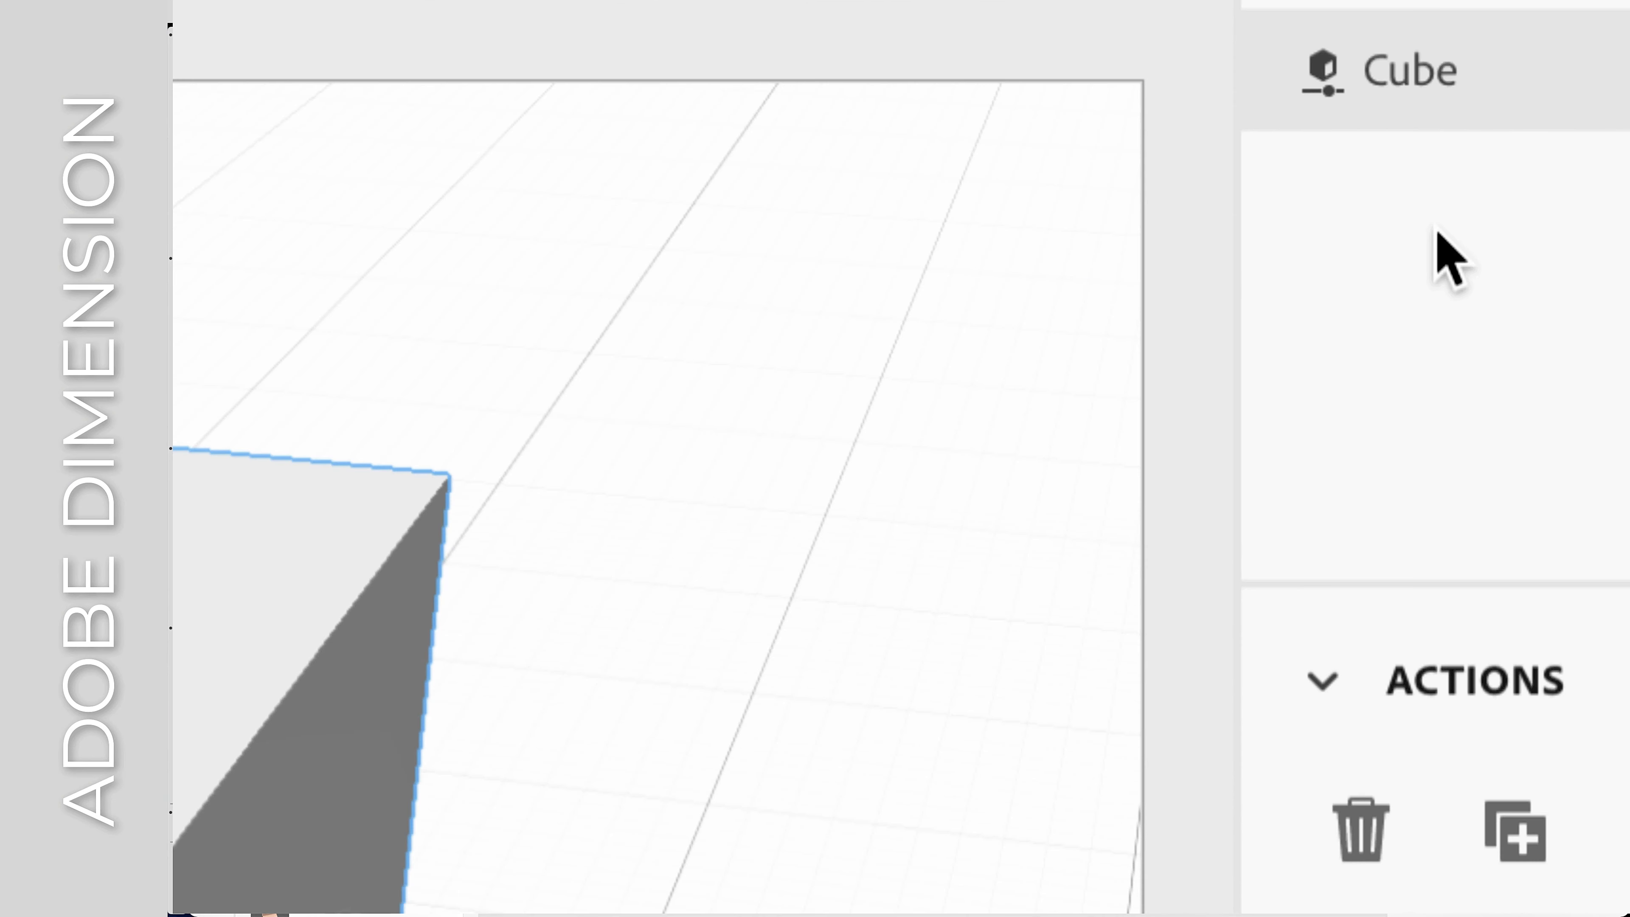
# Orbit around the cube with the Orbit tool and with the Select tool, then return from its material to the scene objects
pyautogui.doubleClick(1415, 204)
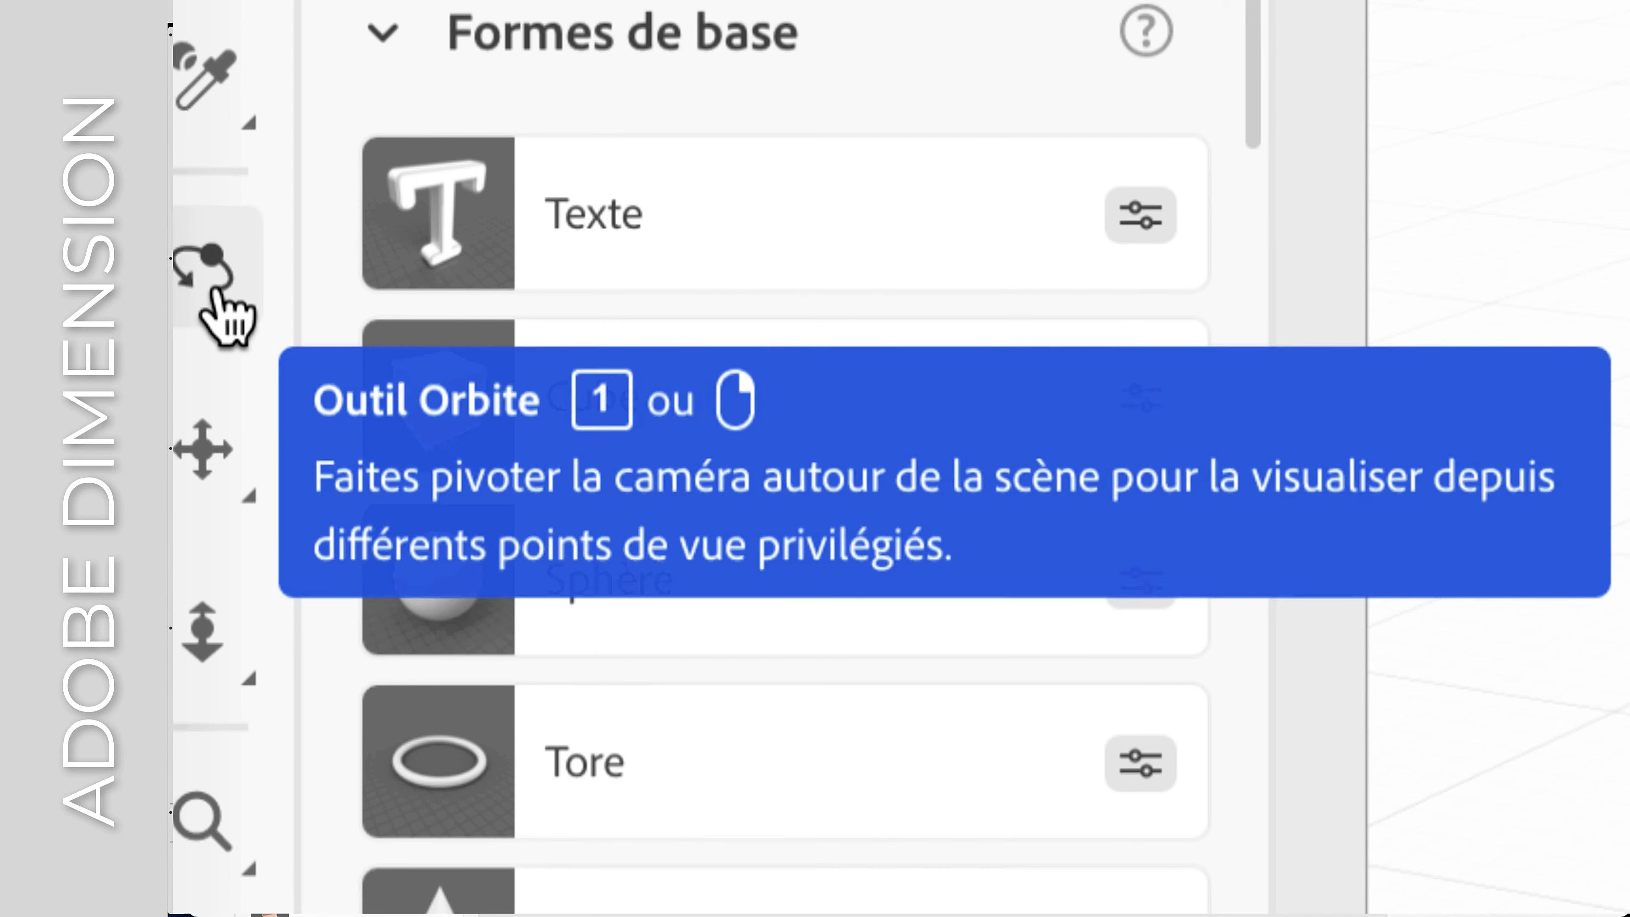
pyautogui.click(217, 294)
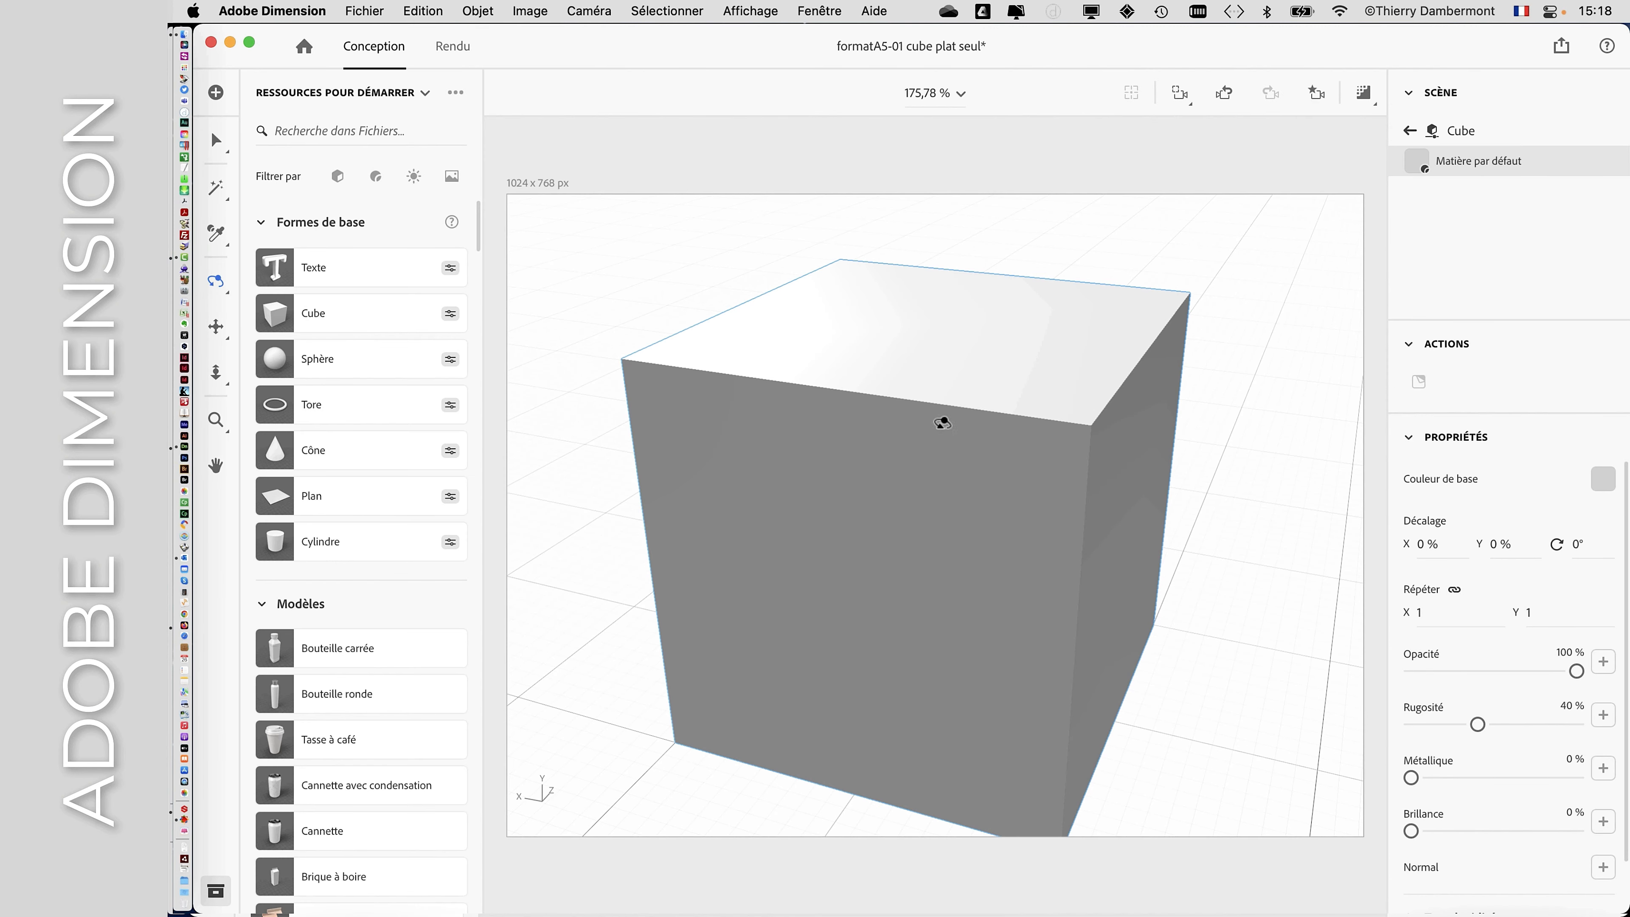
pyautogui.moveTo(1078, 530); pyautogui.dragTo(774, 572)
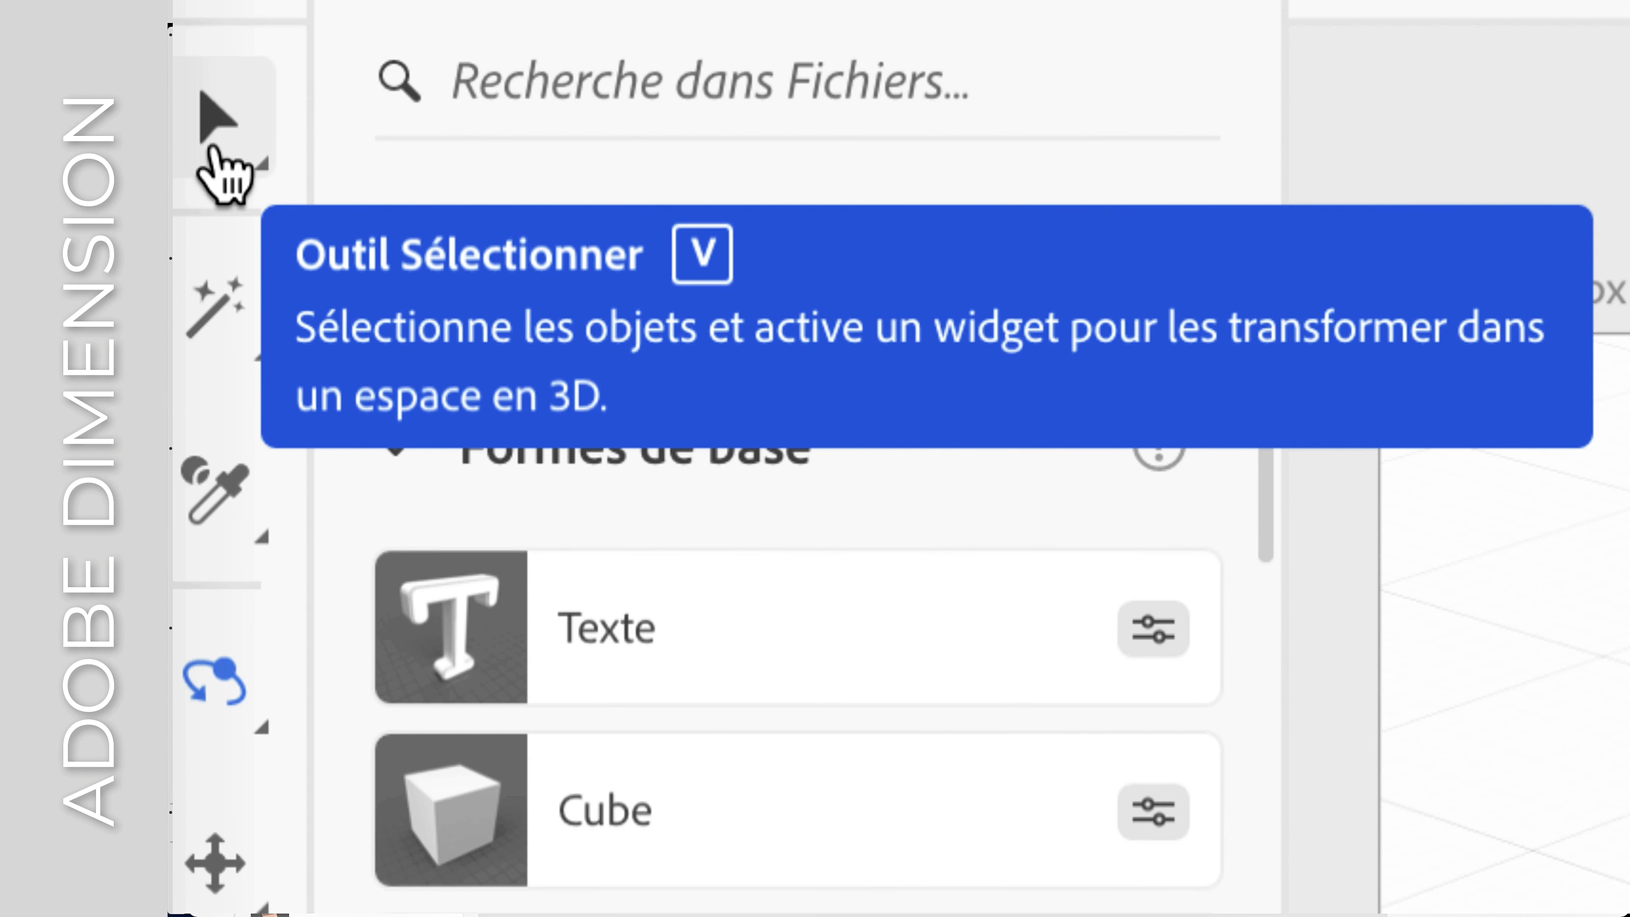
pyautogui.click(217, 155)
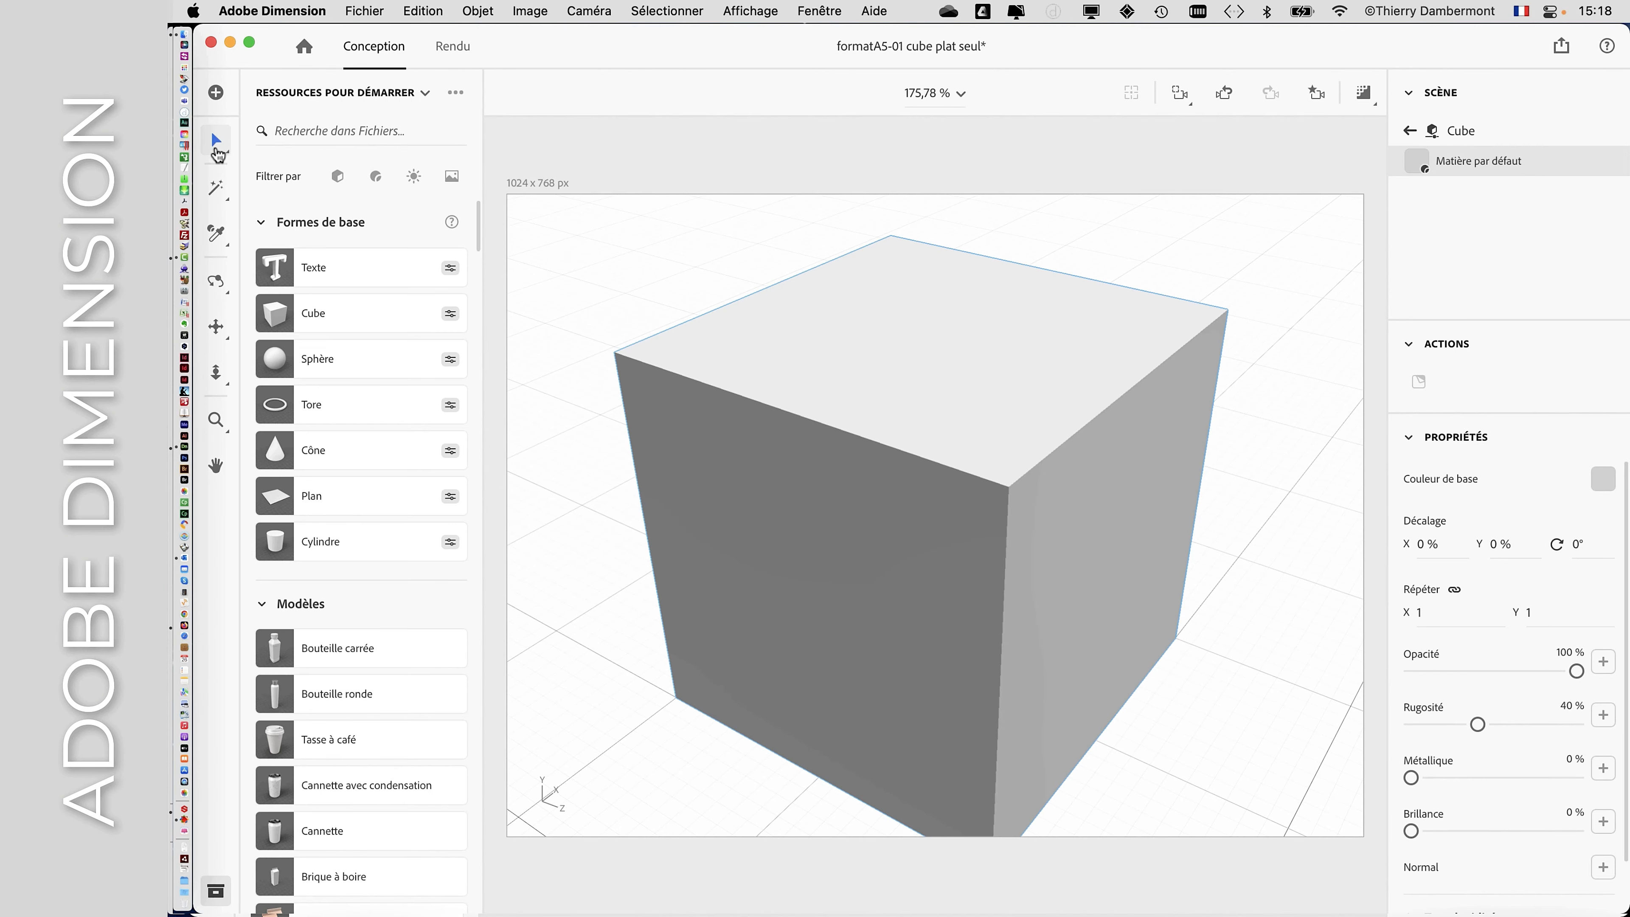
pyautogui.moveTo(1063, 499); pyautogui.dragTo(1277, 354, button='right')
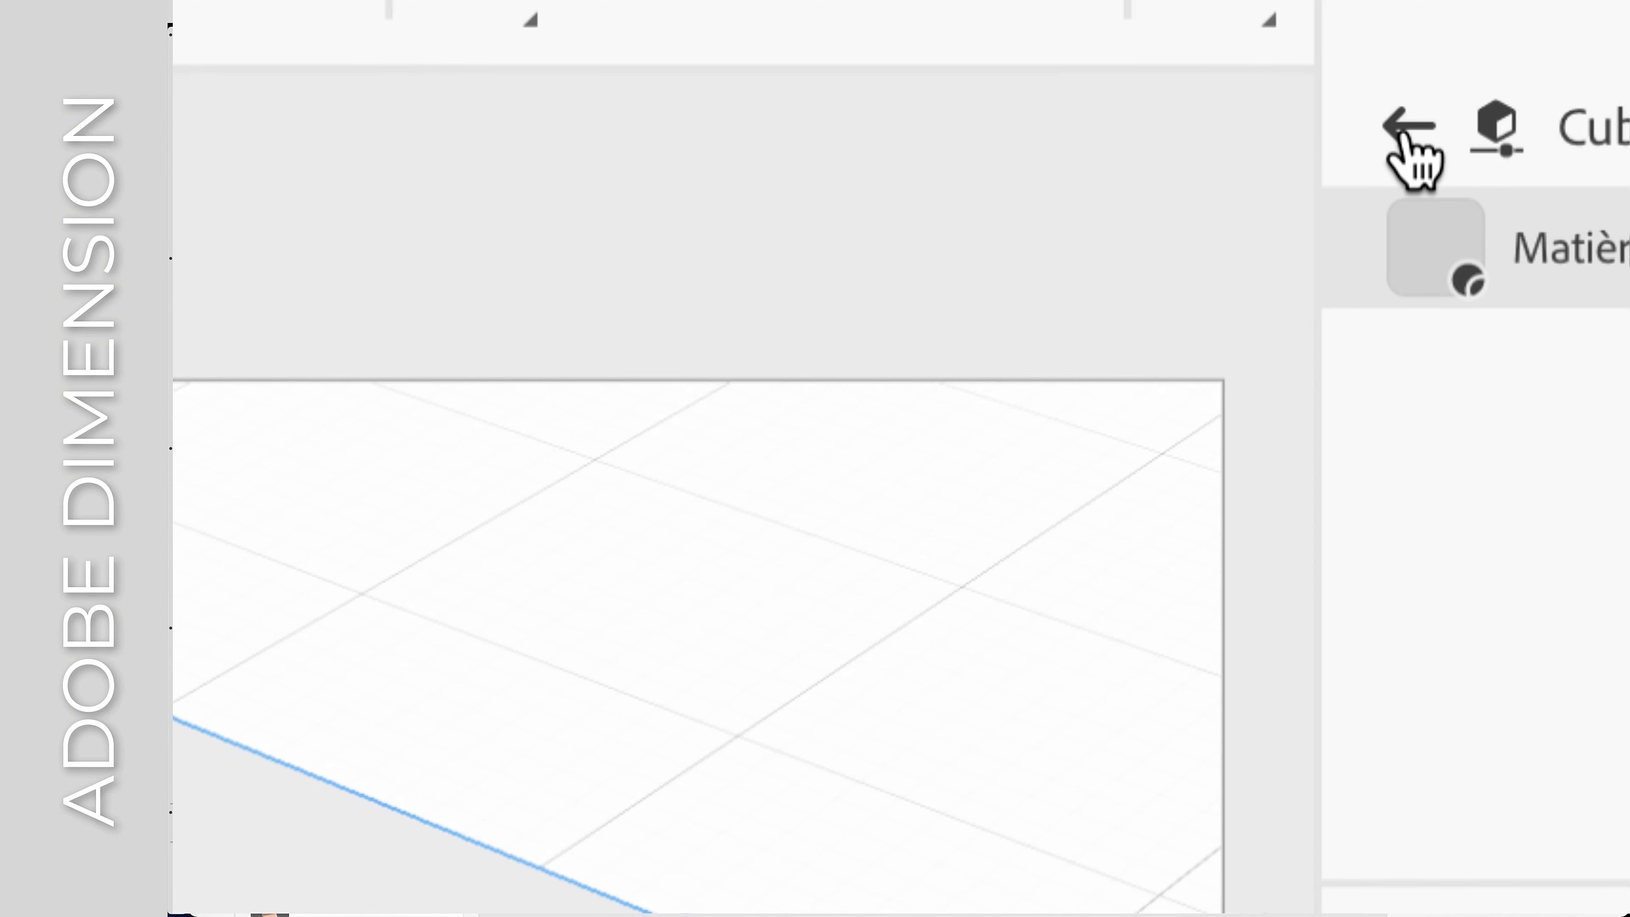
pyautogui.click(1402, 131)
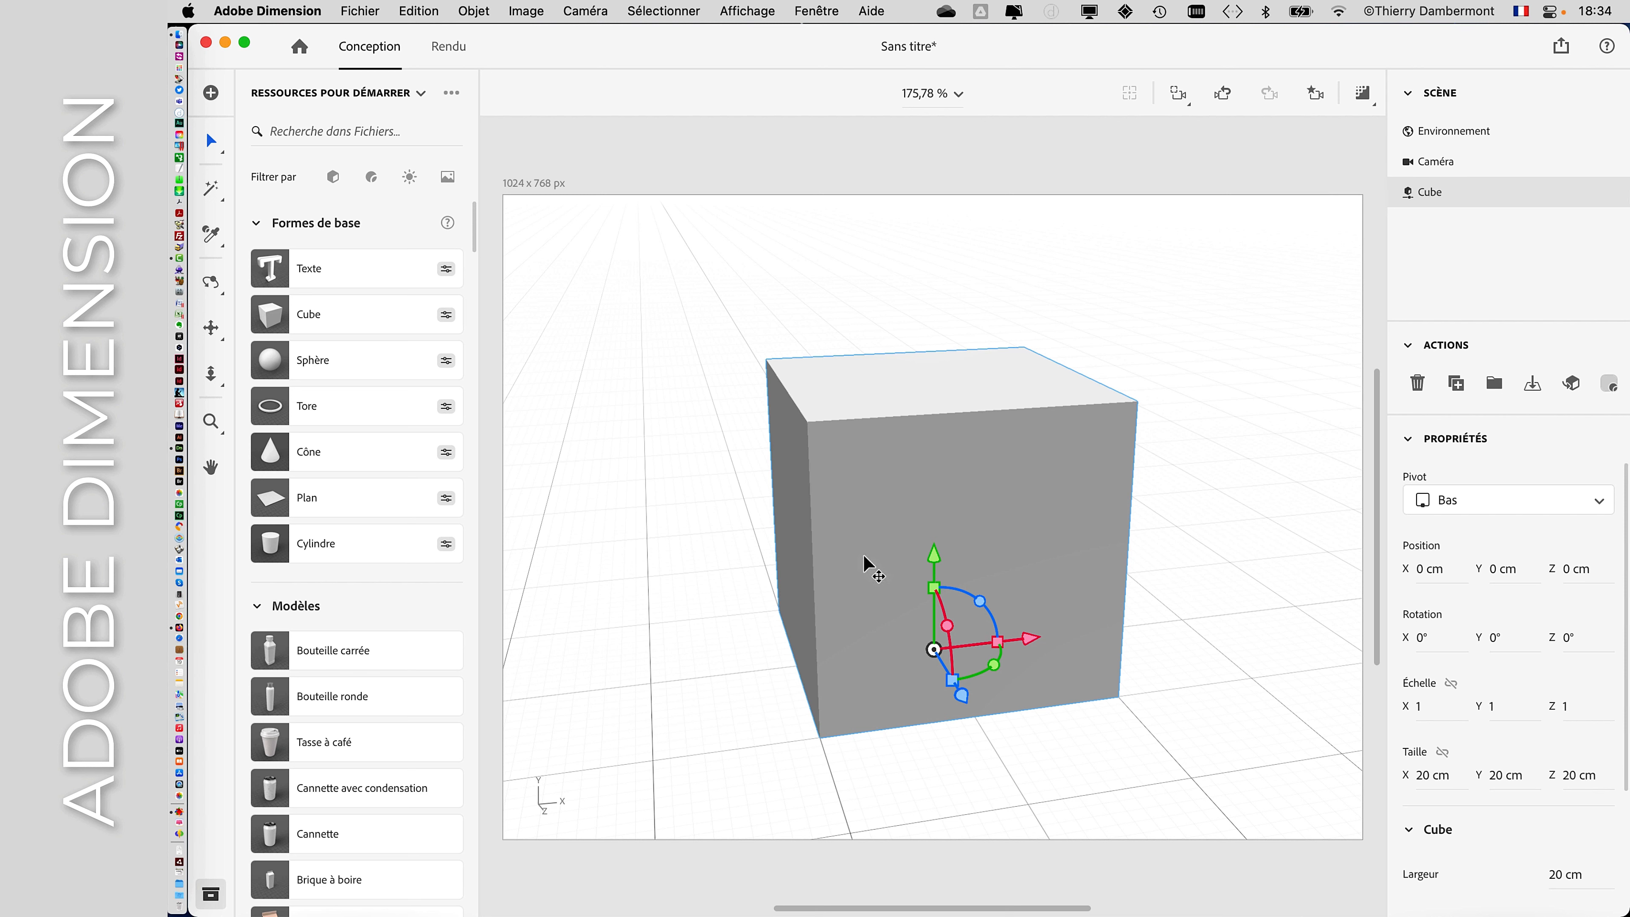
# Pan the camera until the cube leaves the view, then frame the selected cube again
pyautogui.moveTo(868, 557); pyautogui.dragTo(1441, 612, button='middle')
pyautogui.moveTo(751, 437); pyautogui.dragTo(1205, 648, button='middle')
pyautogui.moveTo(1155, 556); pyautogui.dragTo(1146, 492, button='middle')
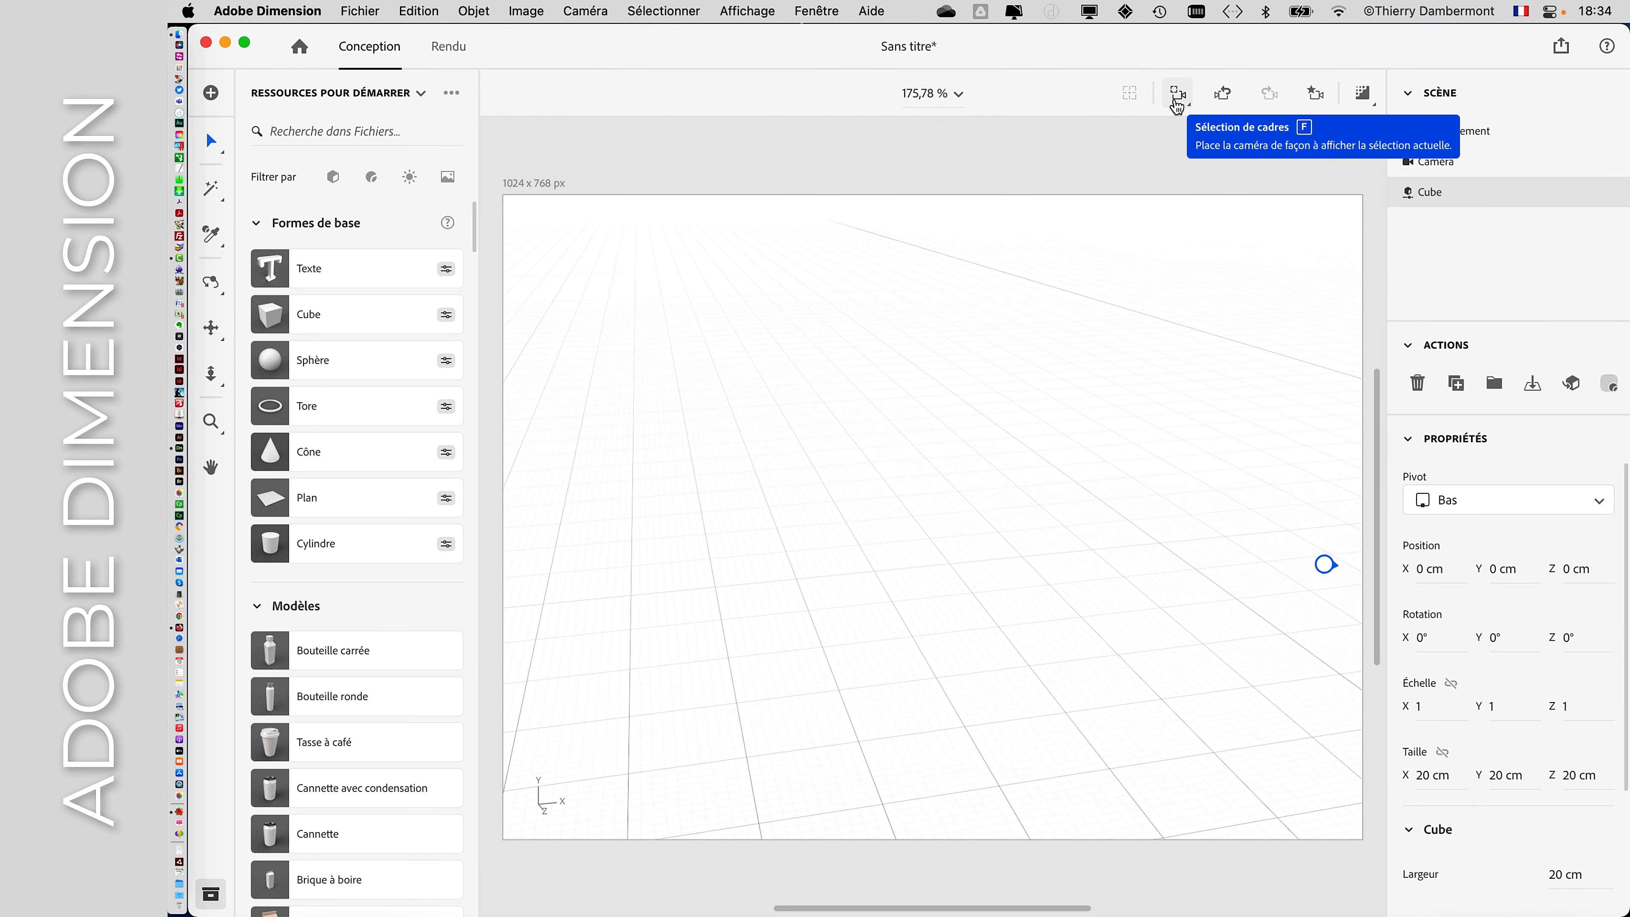
pyautogui.click(1177, 106)
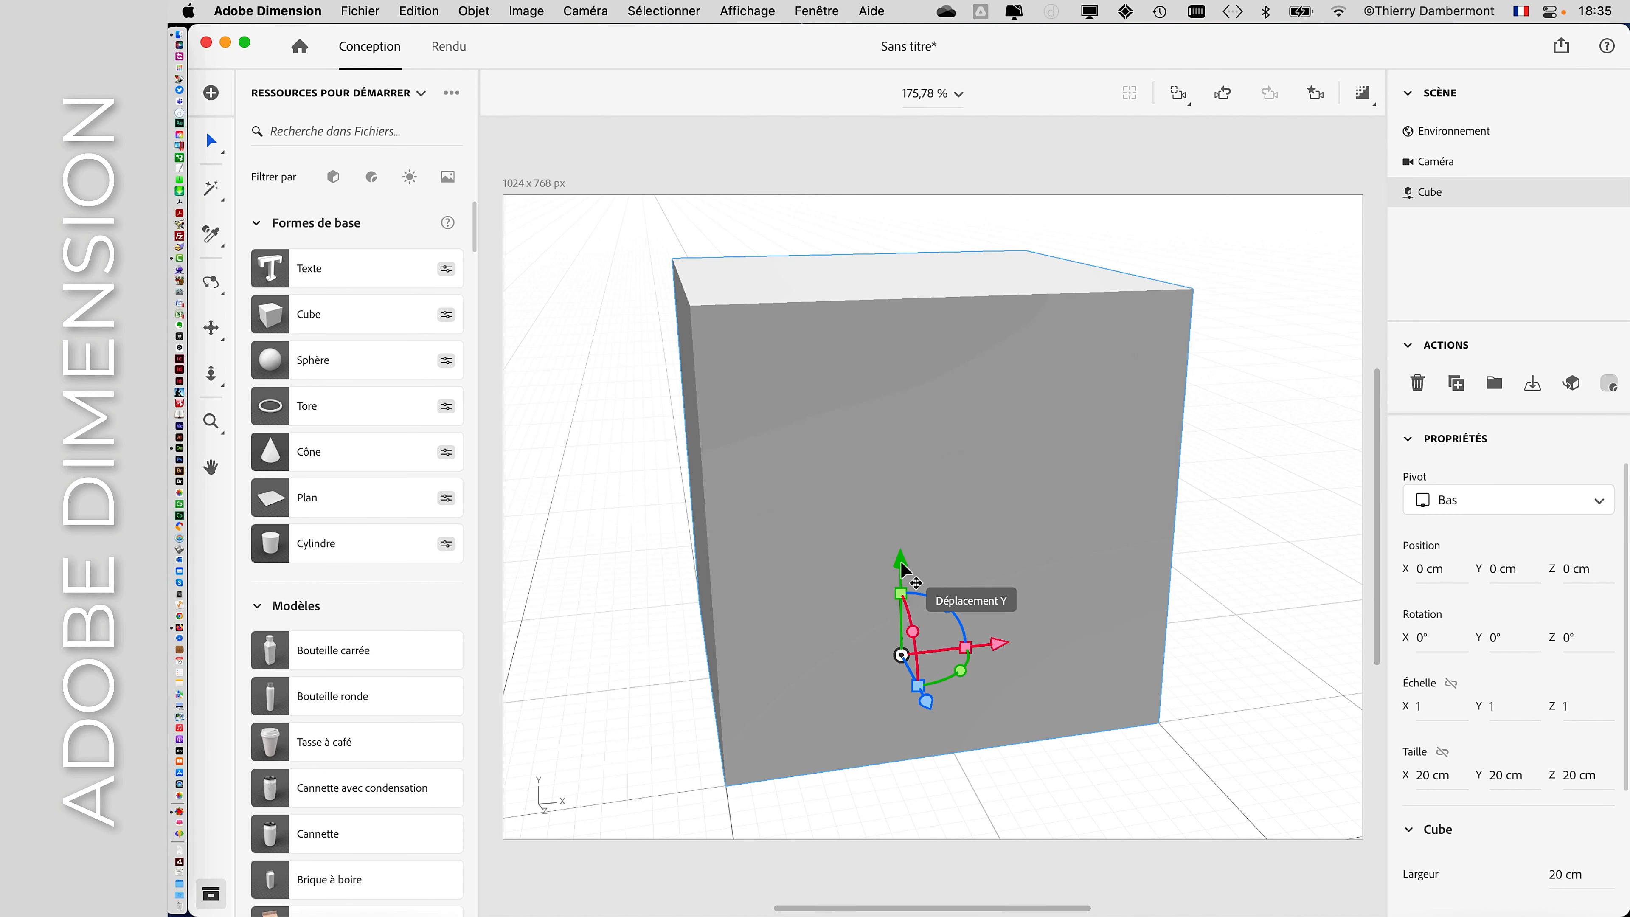
# Raise the cube along the Y axis to 6,7 cm and orbit to inspect it floating above the ground
pyautogui.moveTo(901, 568); pyautogui.dragTo(911, 436)
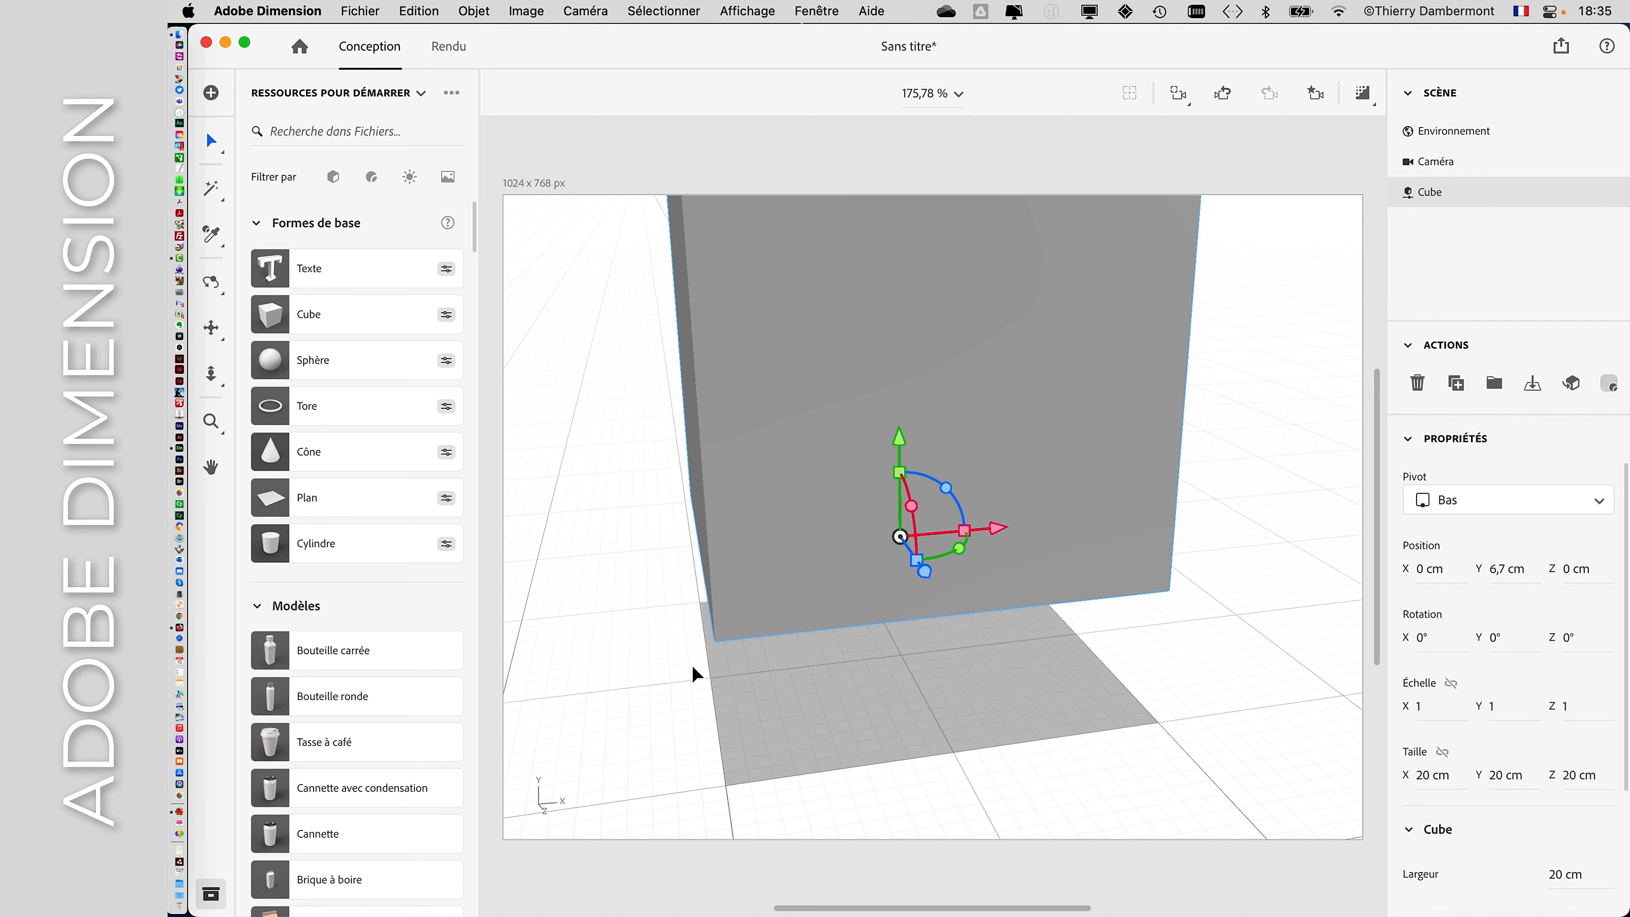
pyautogui.moveTo(700, 681); pyautogui.dragTo(1164, 706, button='right')
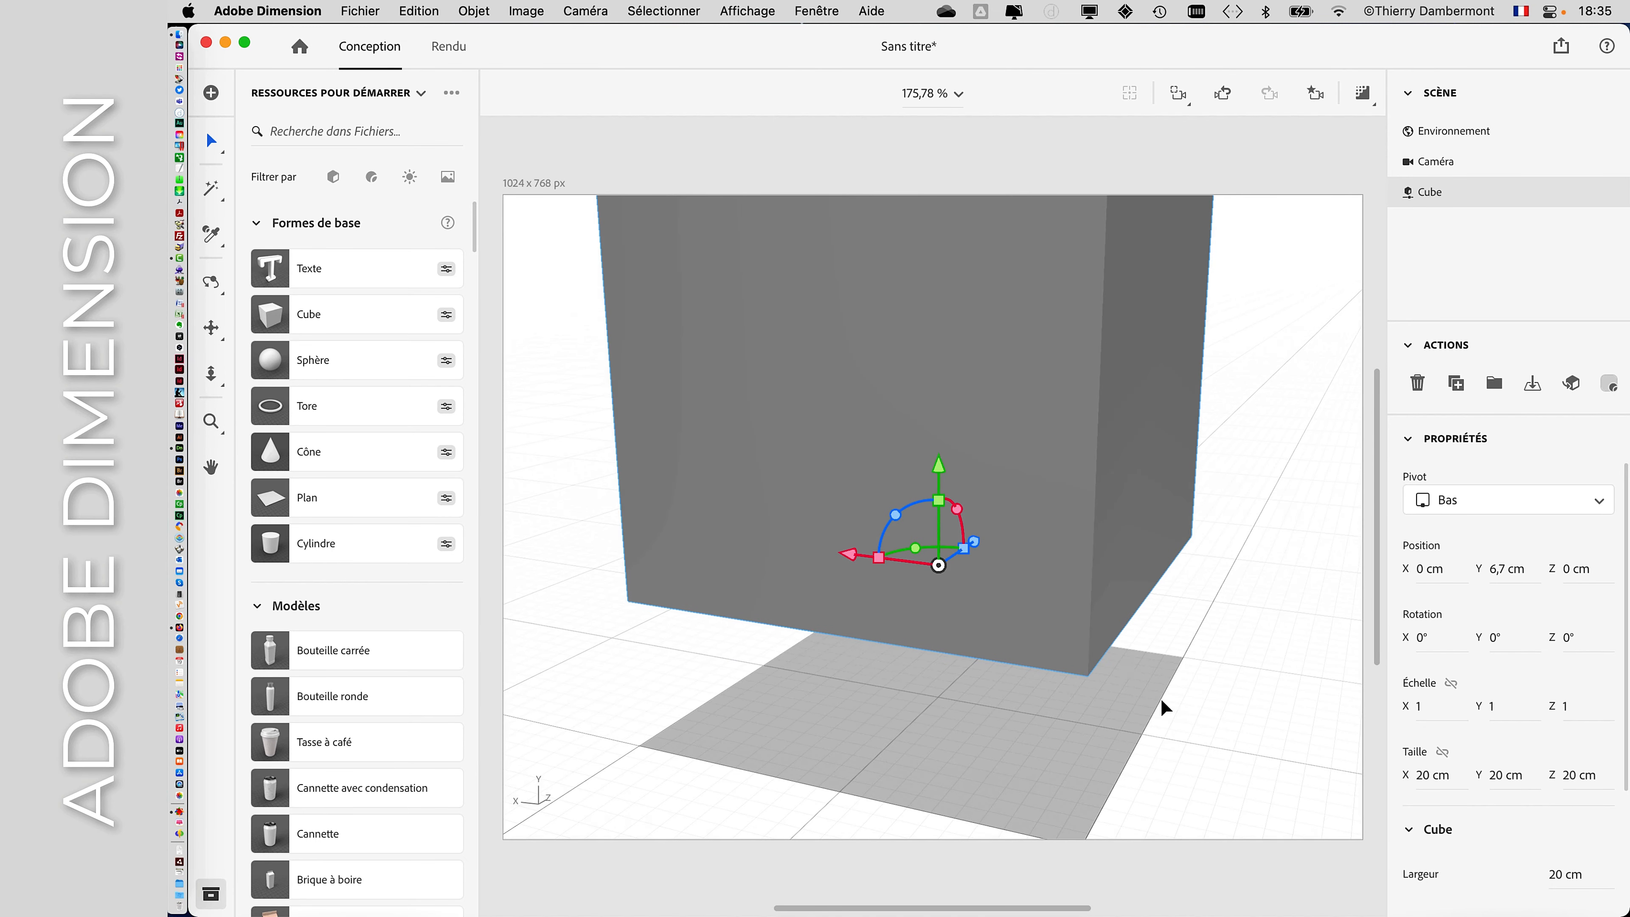
pyautogui.moveTo(956, 680); pyautogui.dragTo(1179, 680, button='right')
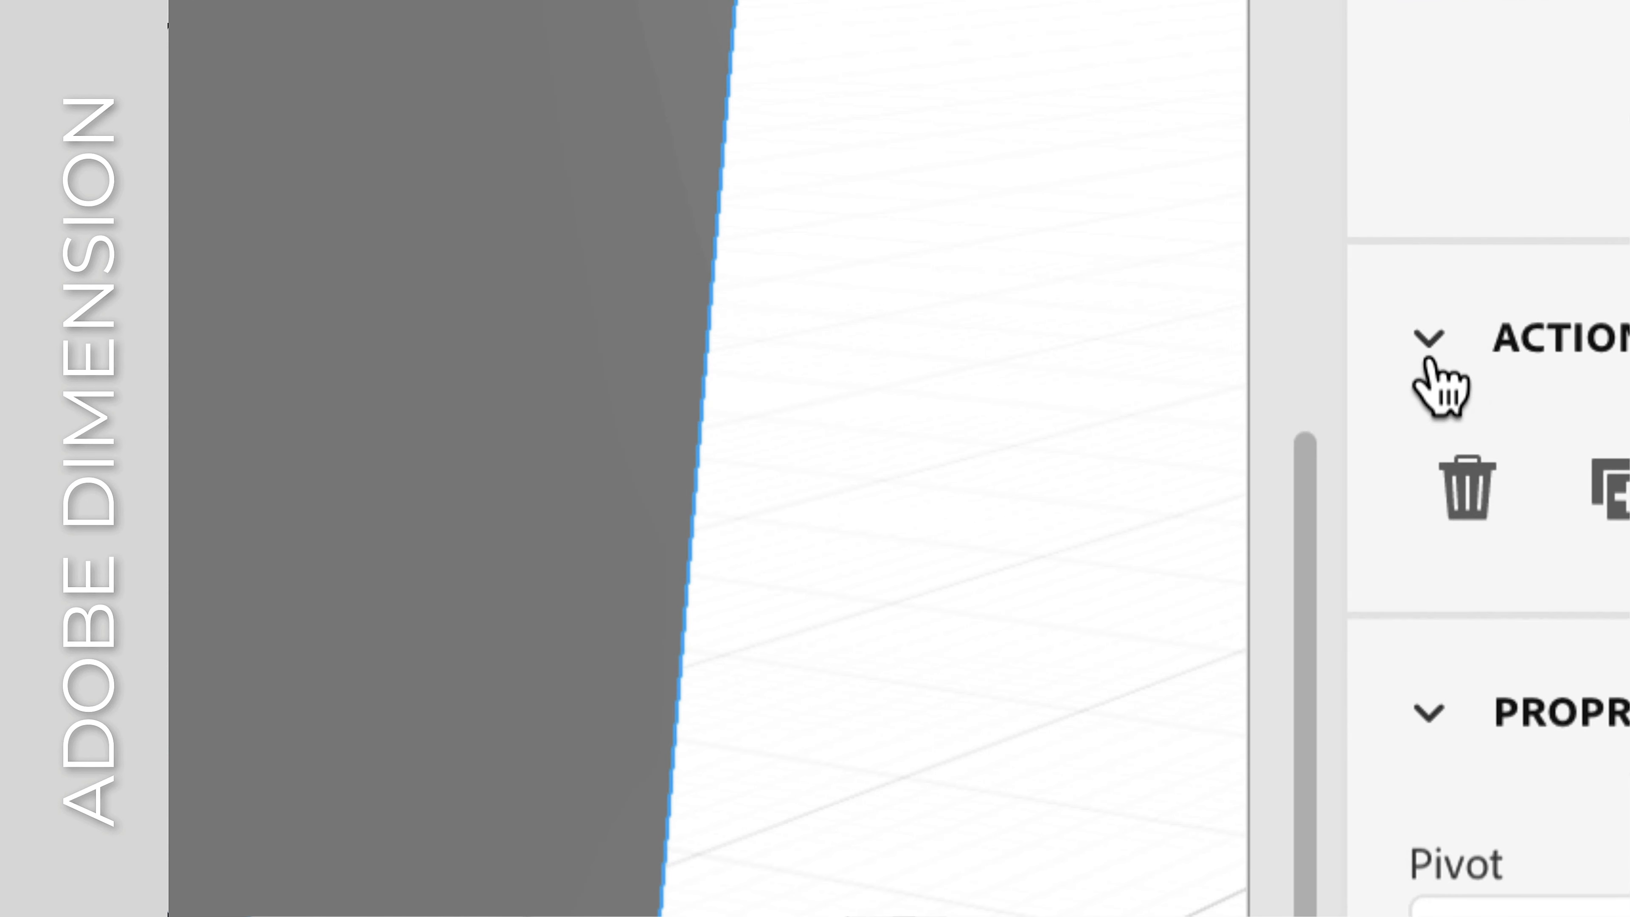
# Place the raised cube on the ground with Placer sur le sol and orbit around it to check its position
pyautogui.click(1024, 212)
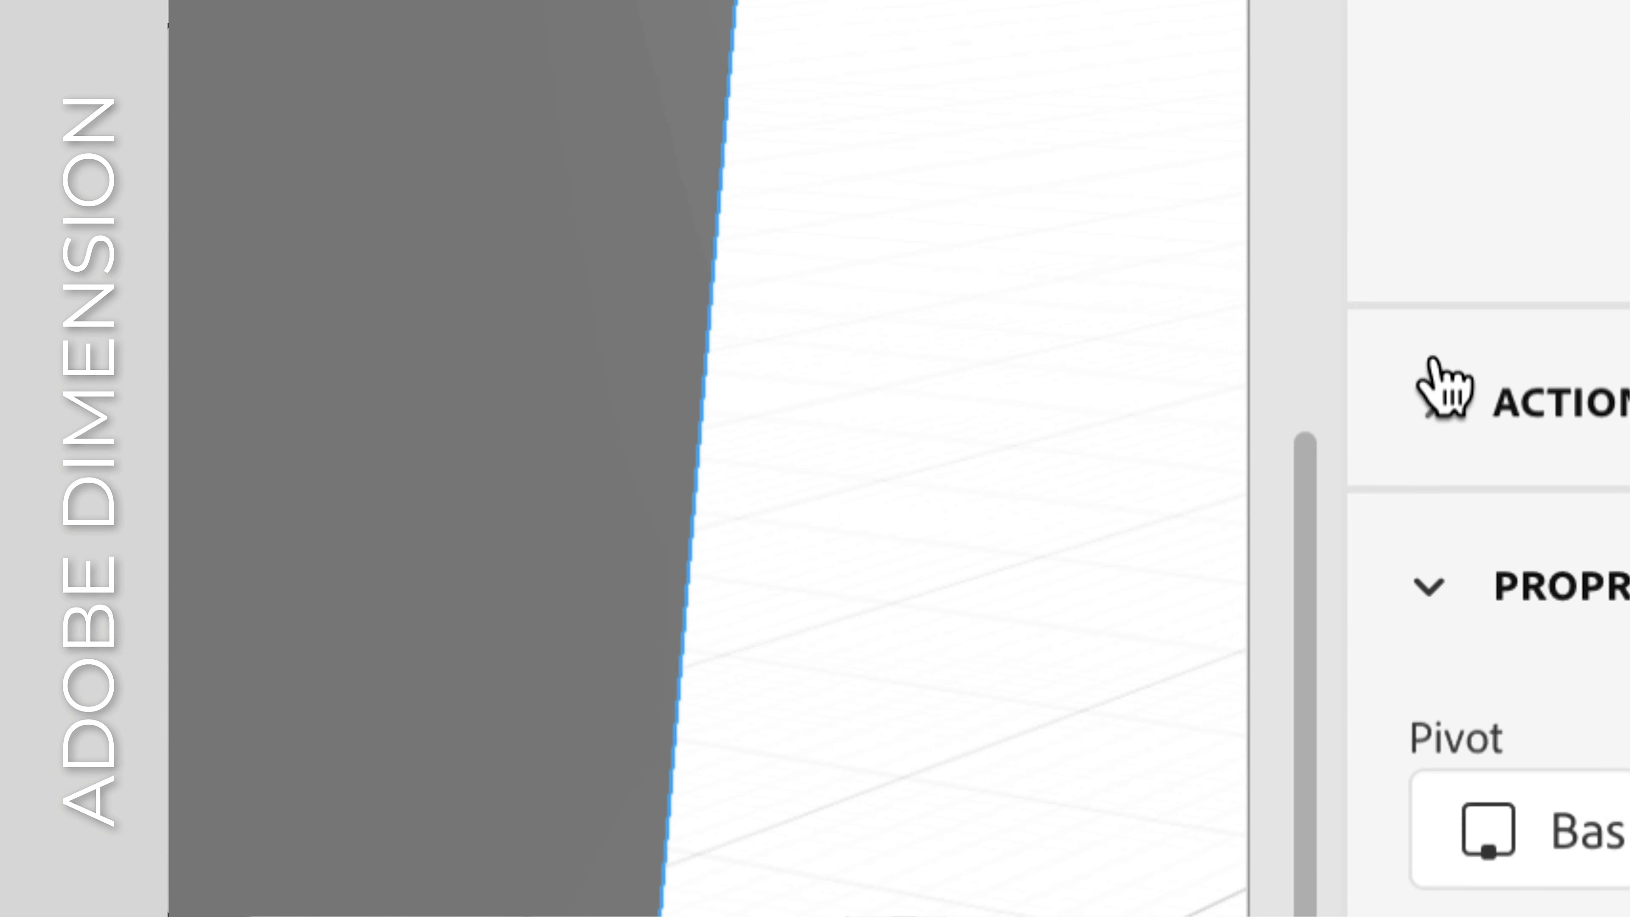
pyautogui.click(1431, 391)
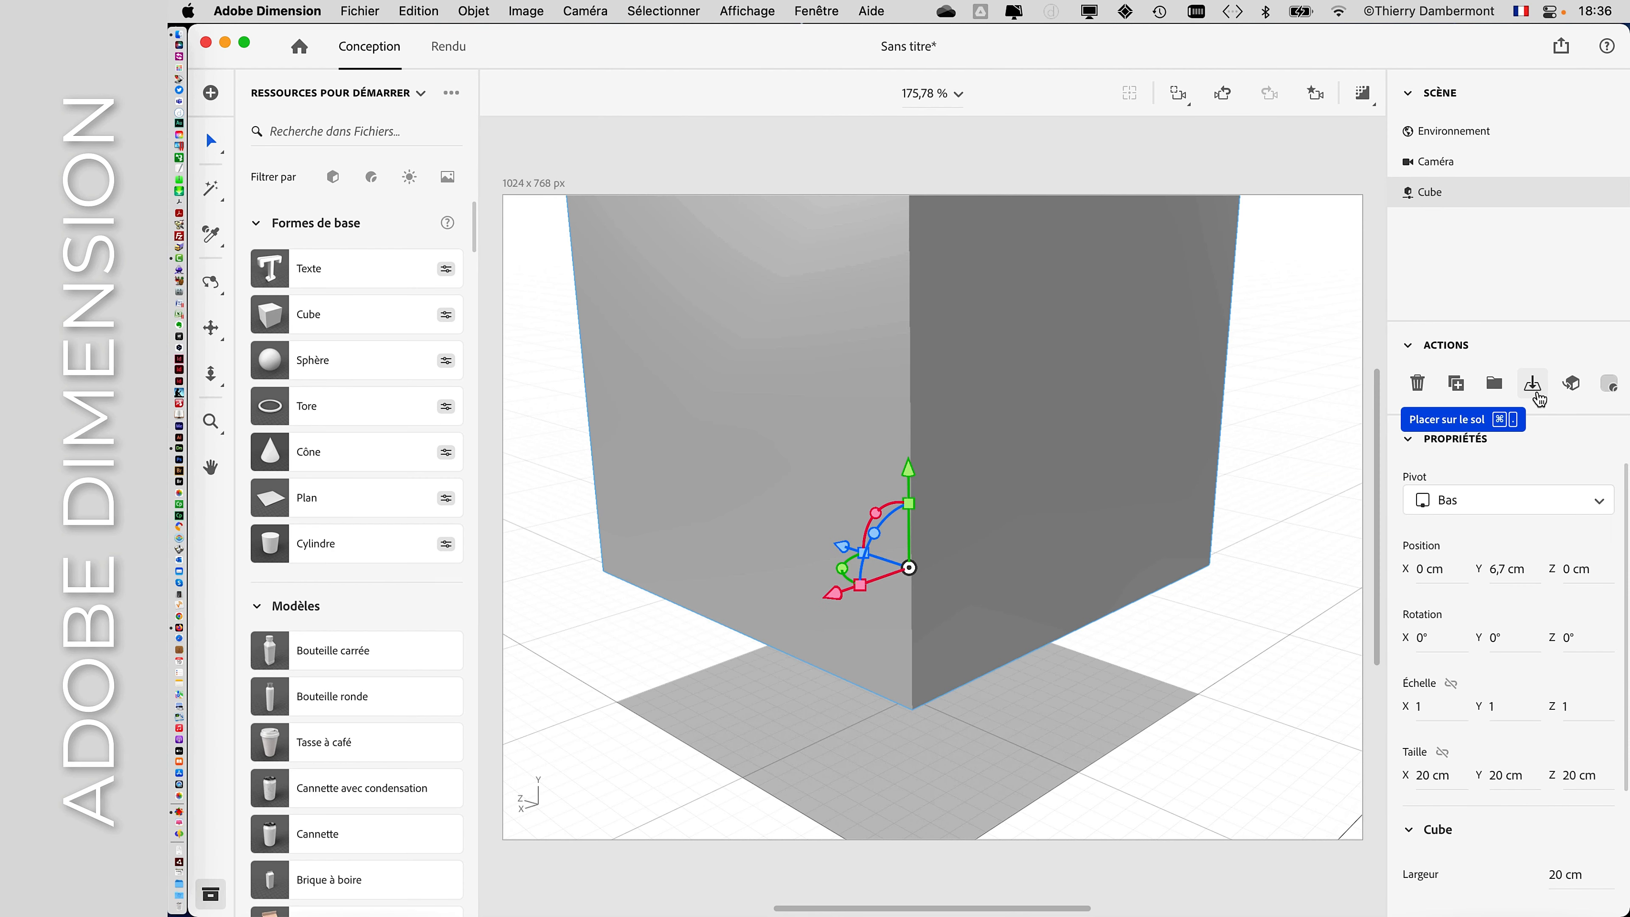
pyautogui.click(1533, 385)
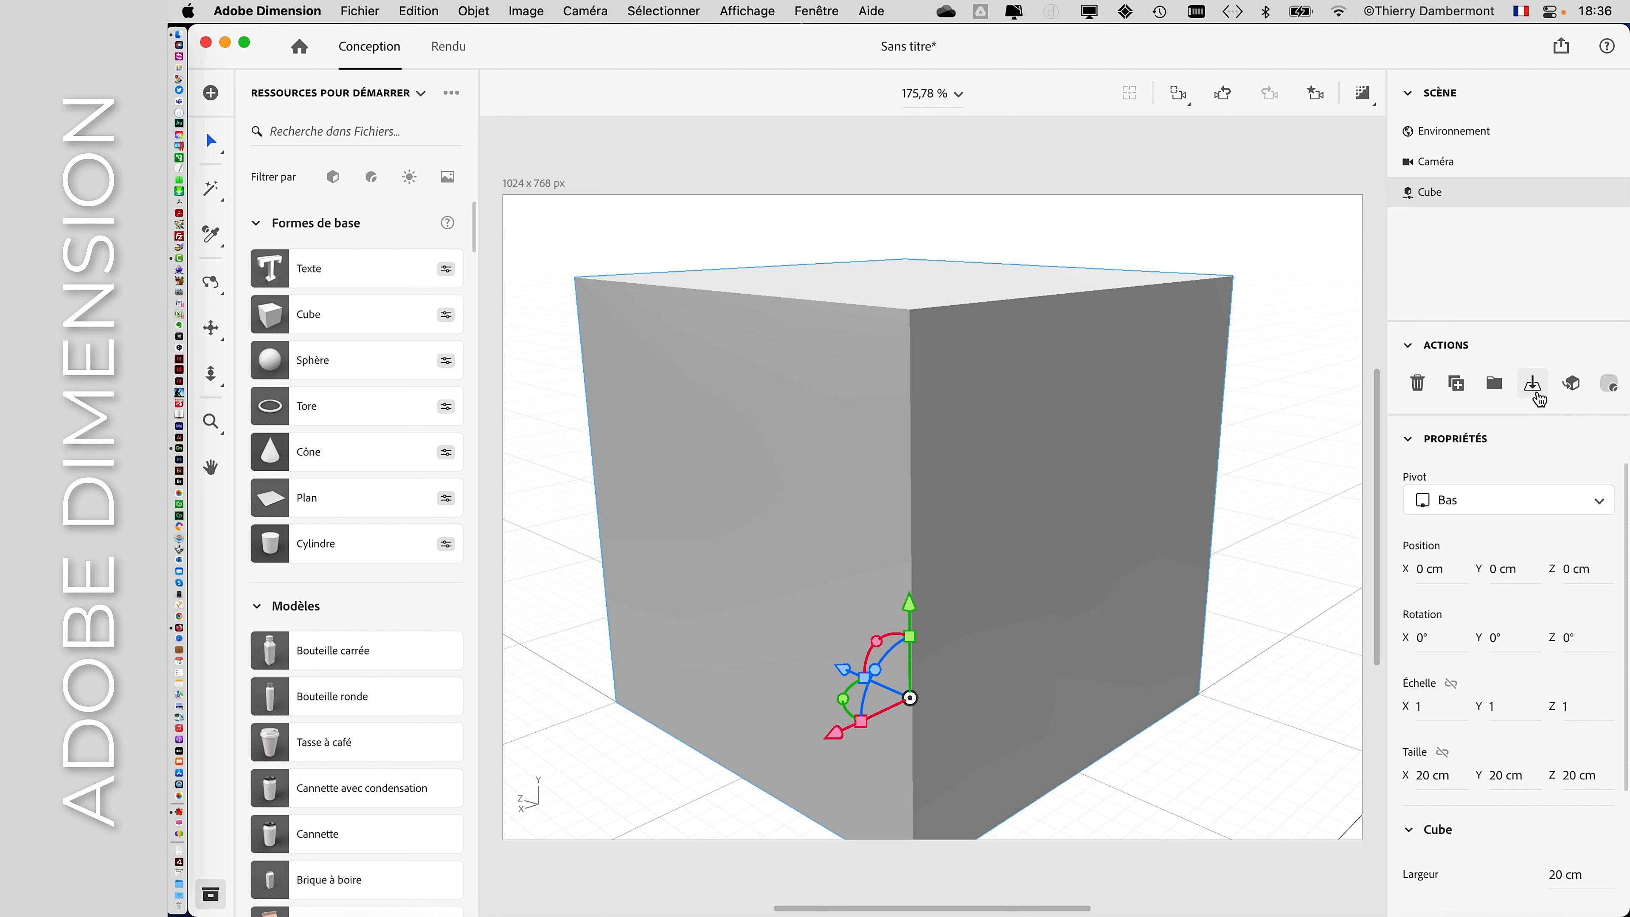
pyautogui.moveTo(1258, 560); pyautogui.dragTo(895, 558, button='right')
pyautogui.moveTo(1056, 606); pyautogui.dragTo(1237, 619, button='right')
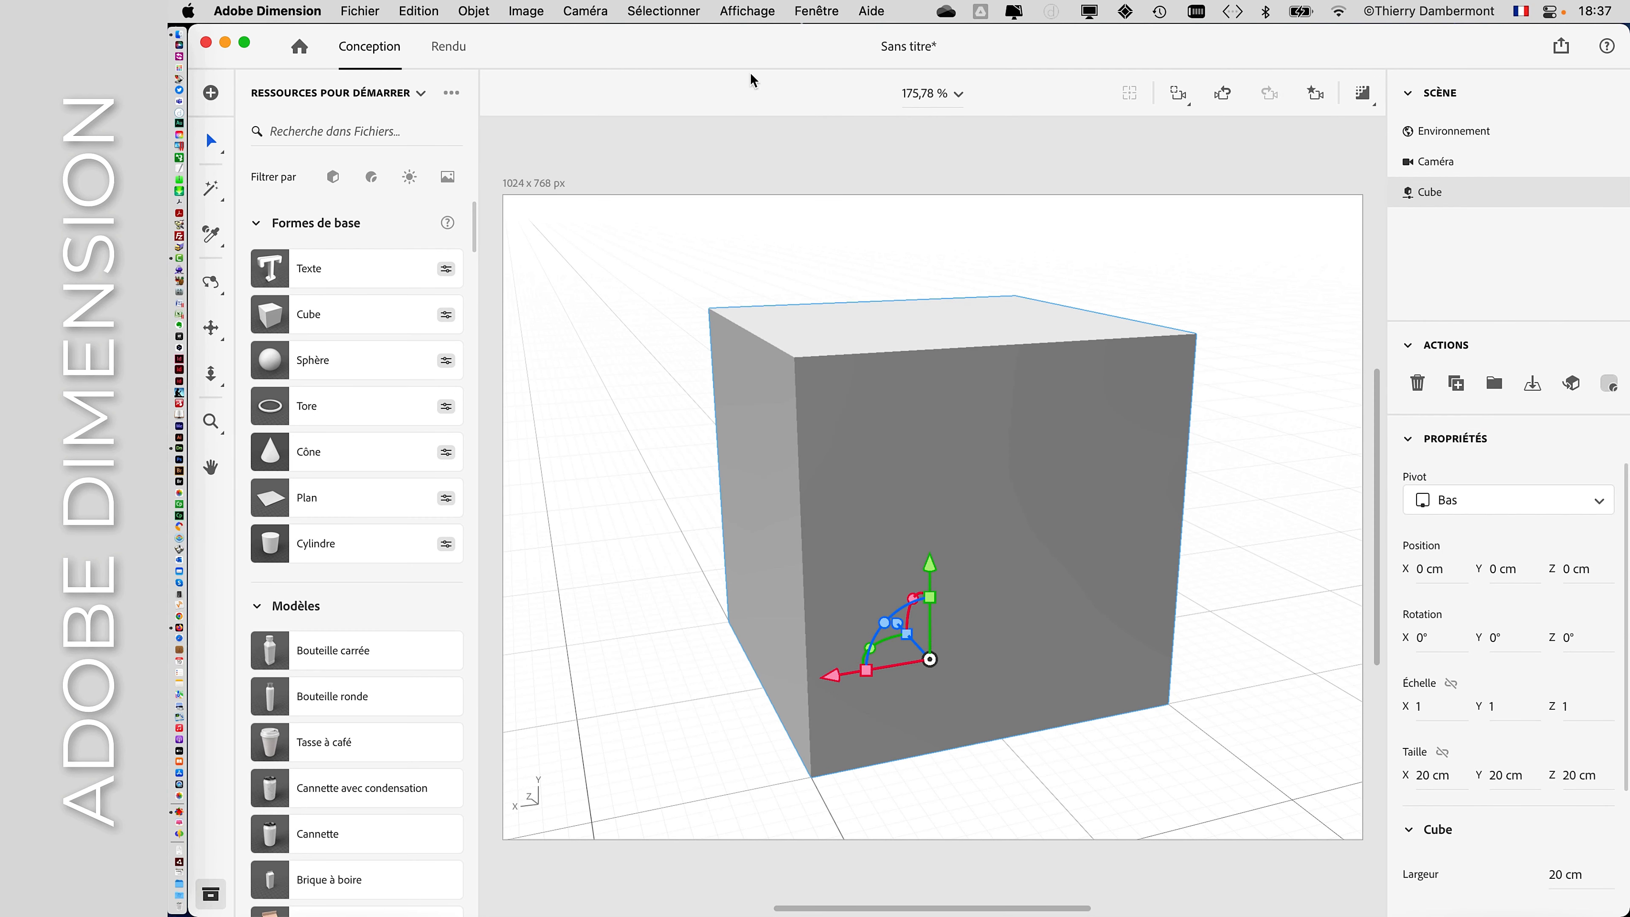
# Look up Placer sur le sol among the object commands without applying it, then return to viewing the cube
pyautogui.click(473, 11)
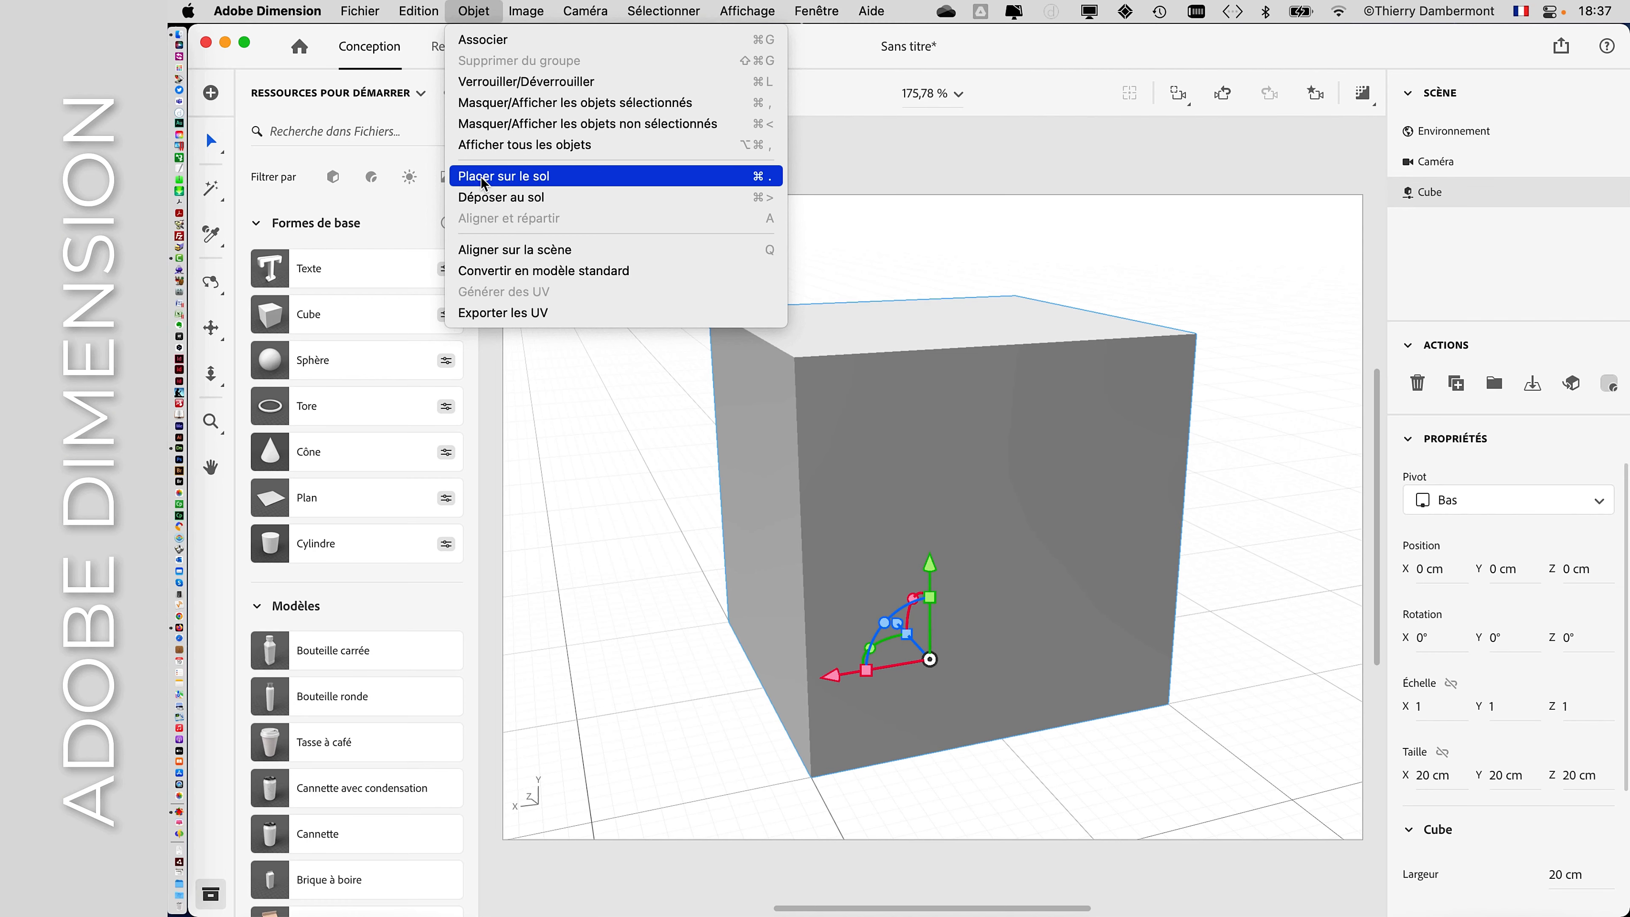
pyautogui.click(1065, 168)
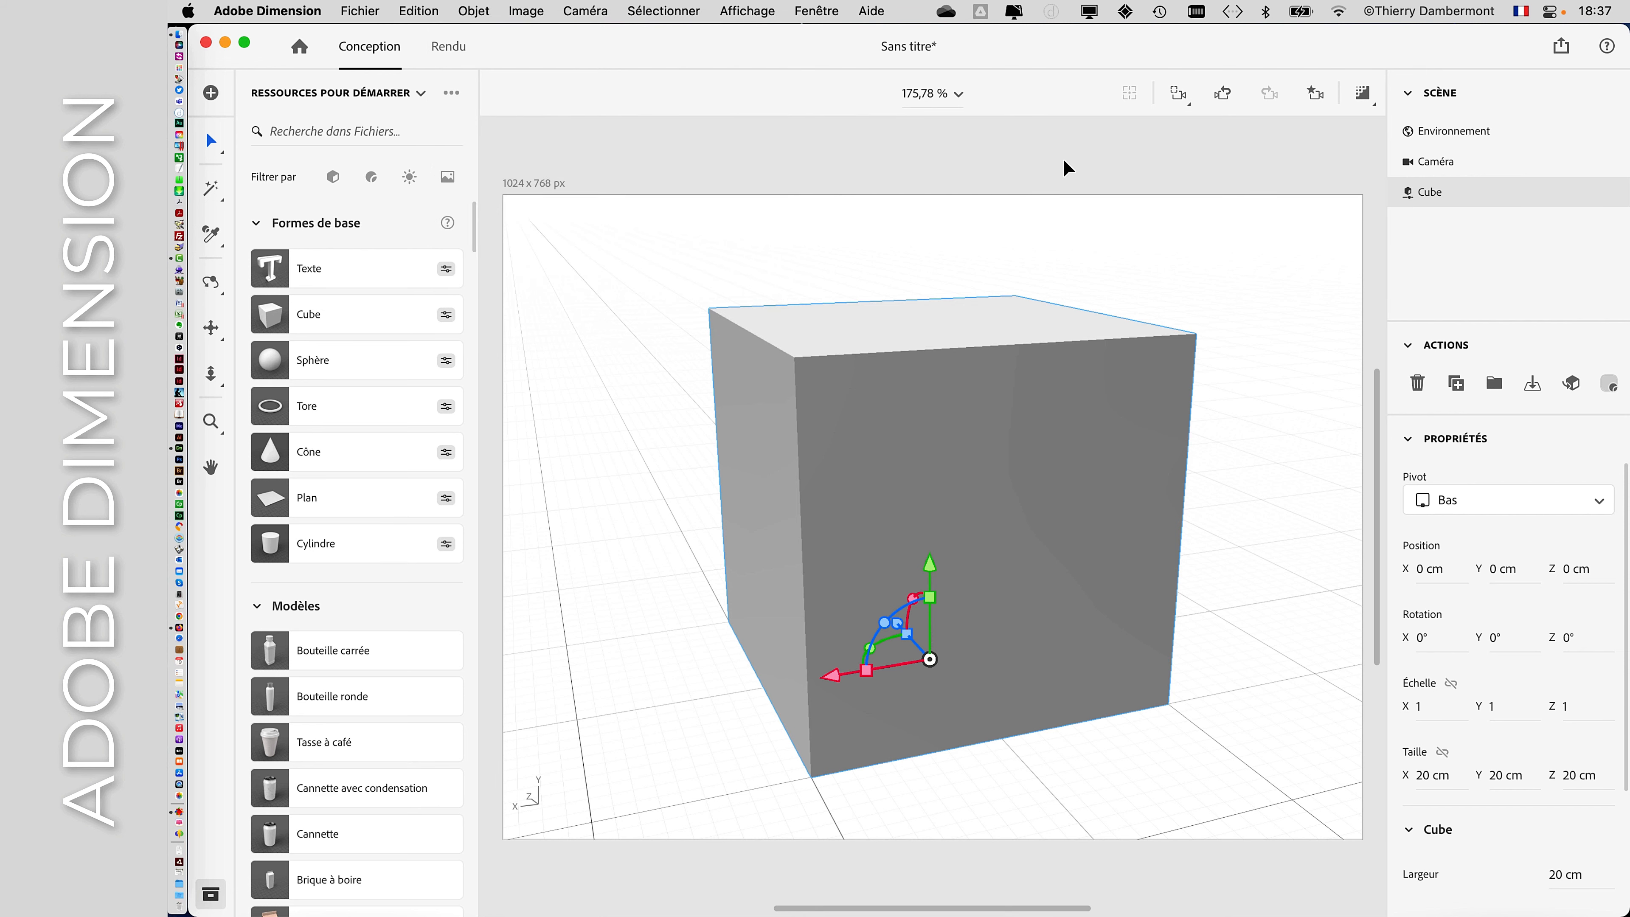
pyautogui.moveTo(1084, 555); pyautogui.dragTo(1129, 528)
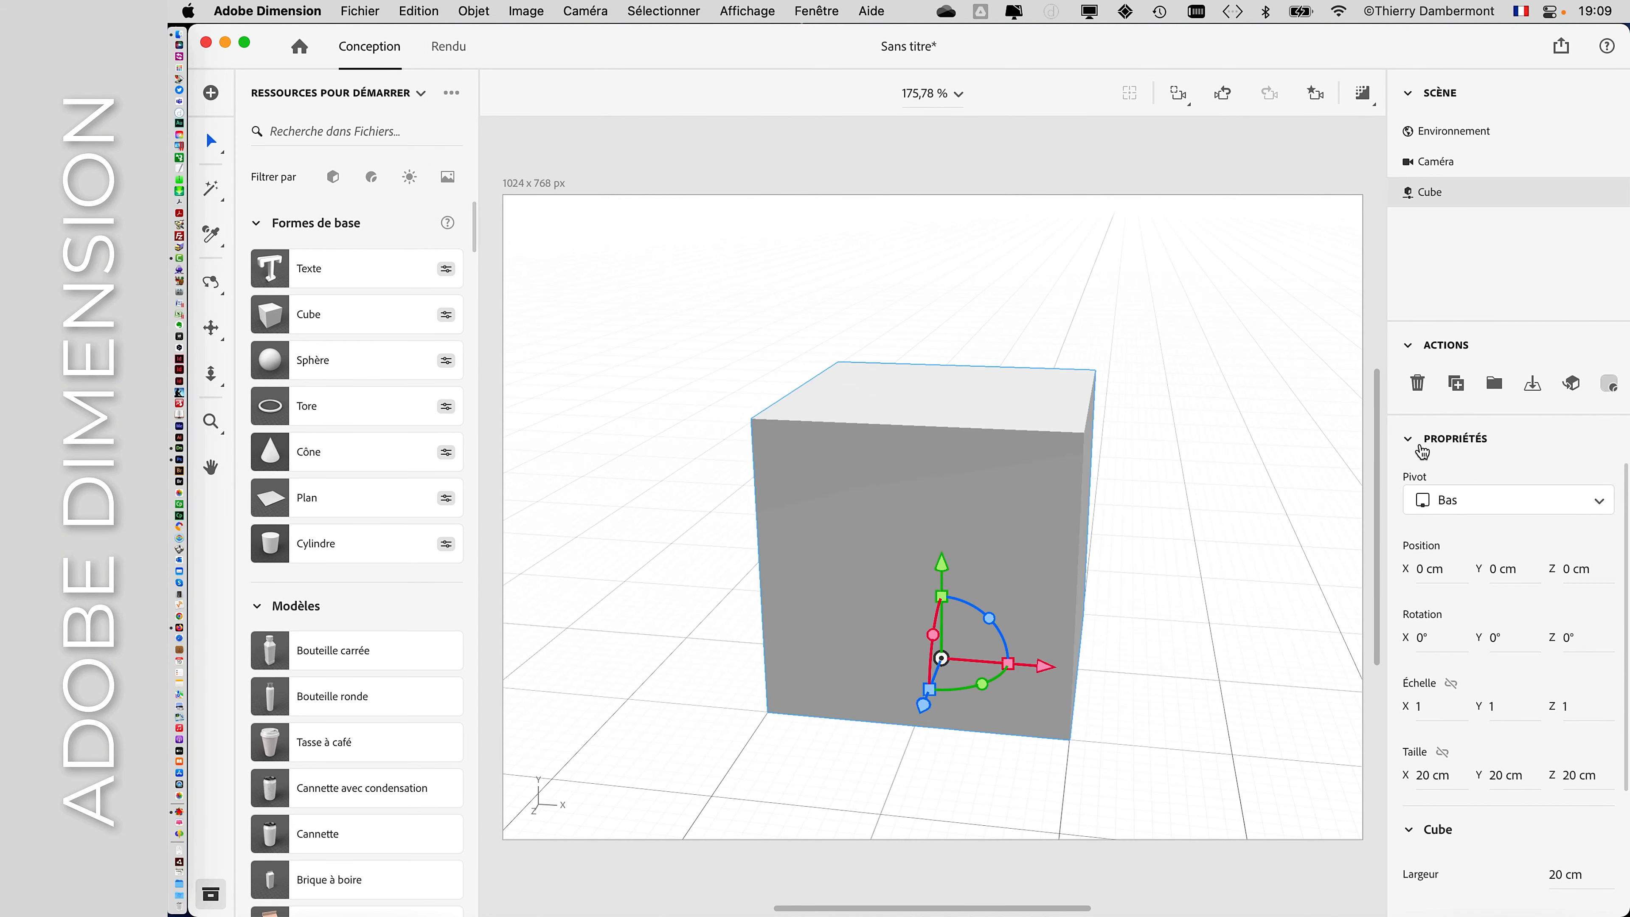
# Review the cube's transform properties and expand its Cube parameters
pyautogui.scroll(-5, 1554, 639)
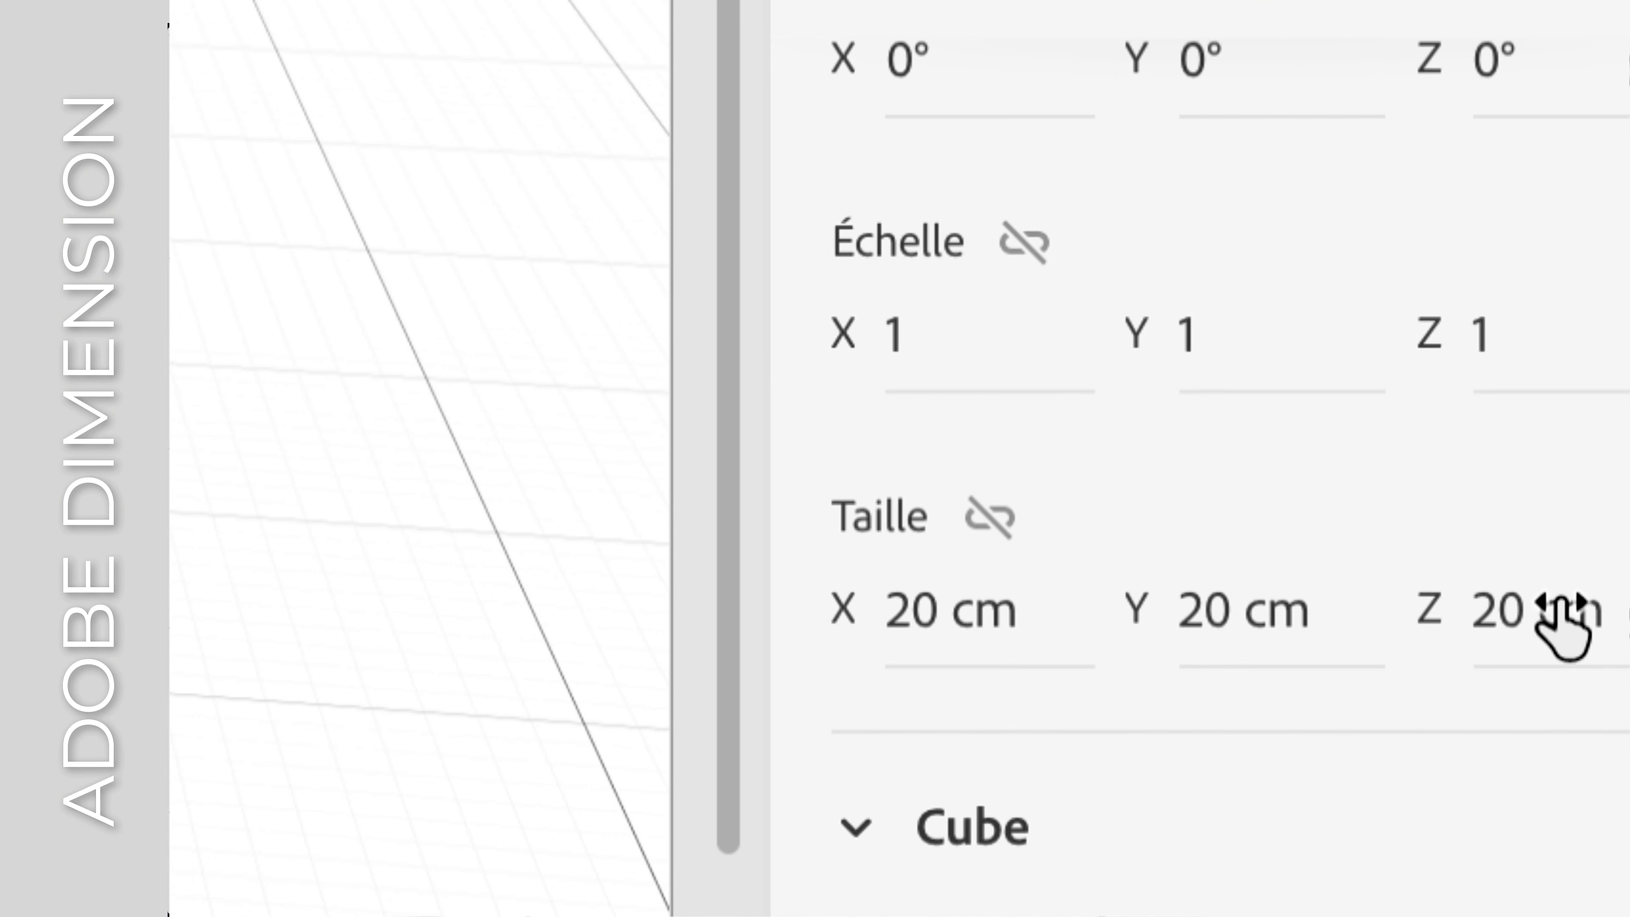
pyautogui.scroll(5, 857, 827)
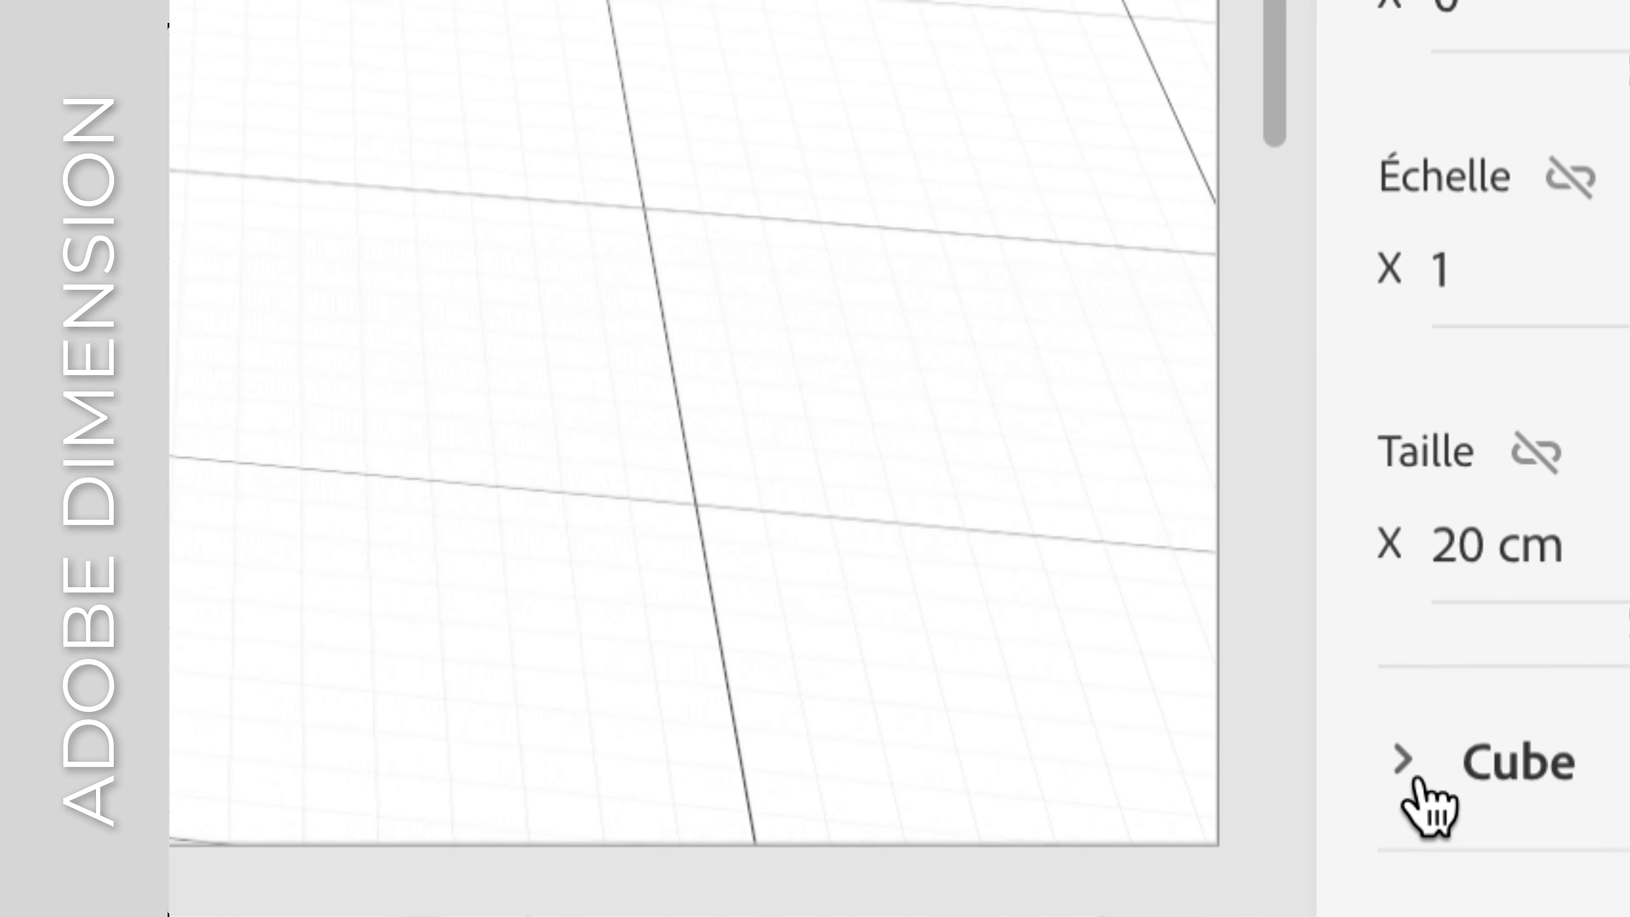
pyautogui.click(1415, 780)
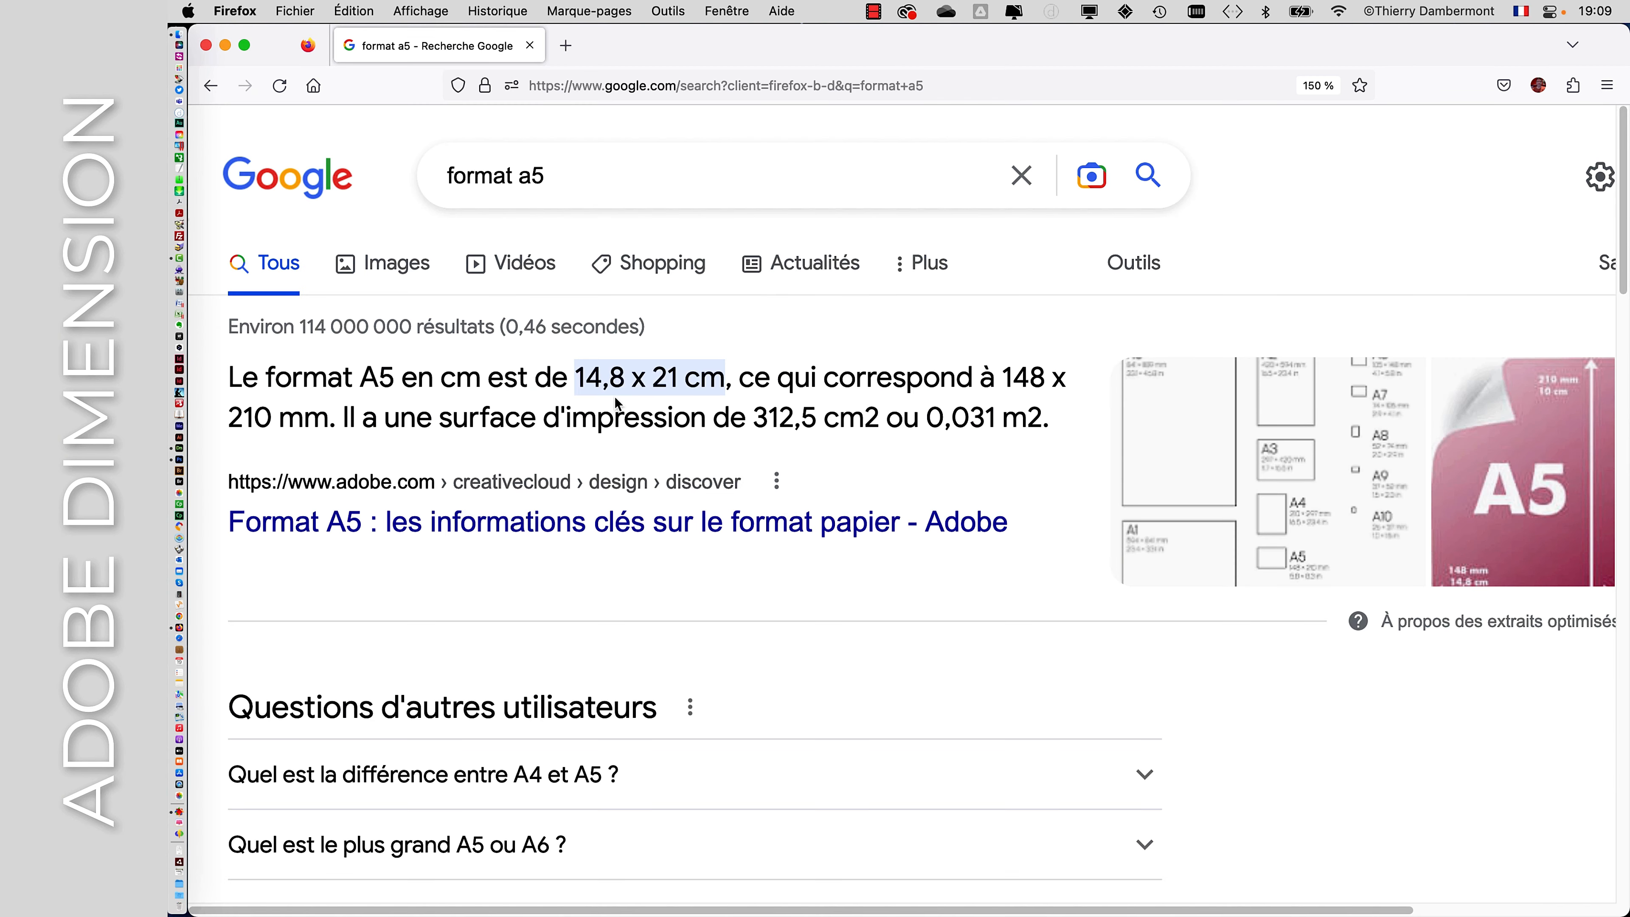
# Switch back to Adobe Dimension and set the cube's width to 21 cm, height to 14,8 cm and depth to 0,2 cm
pyautogui.press('super+Tab')
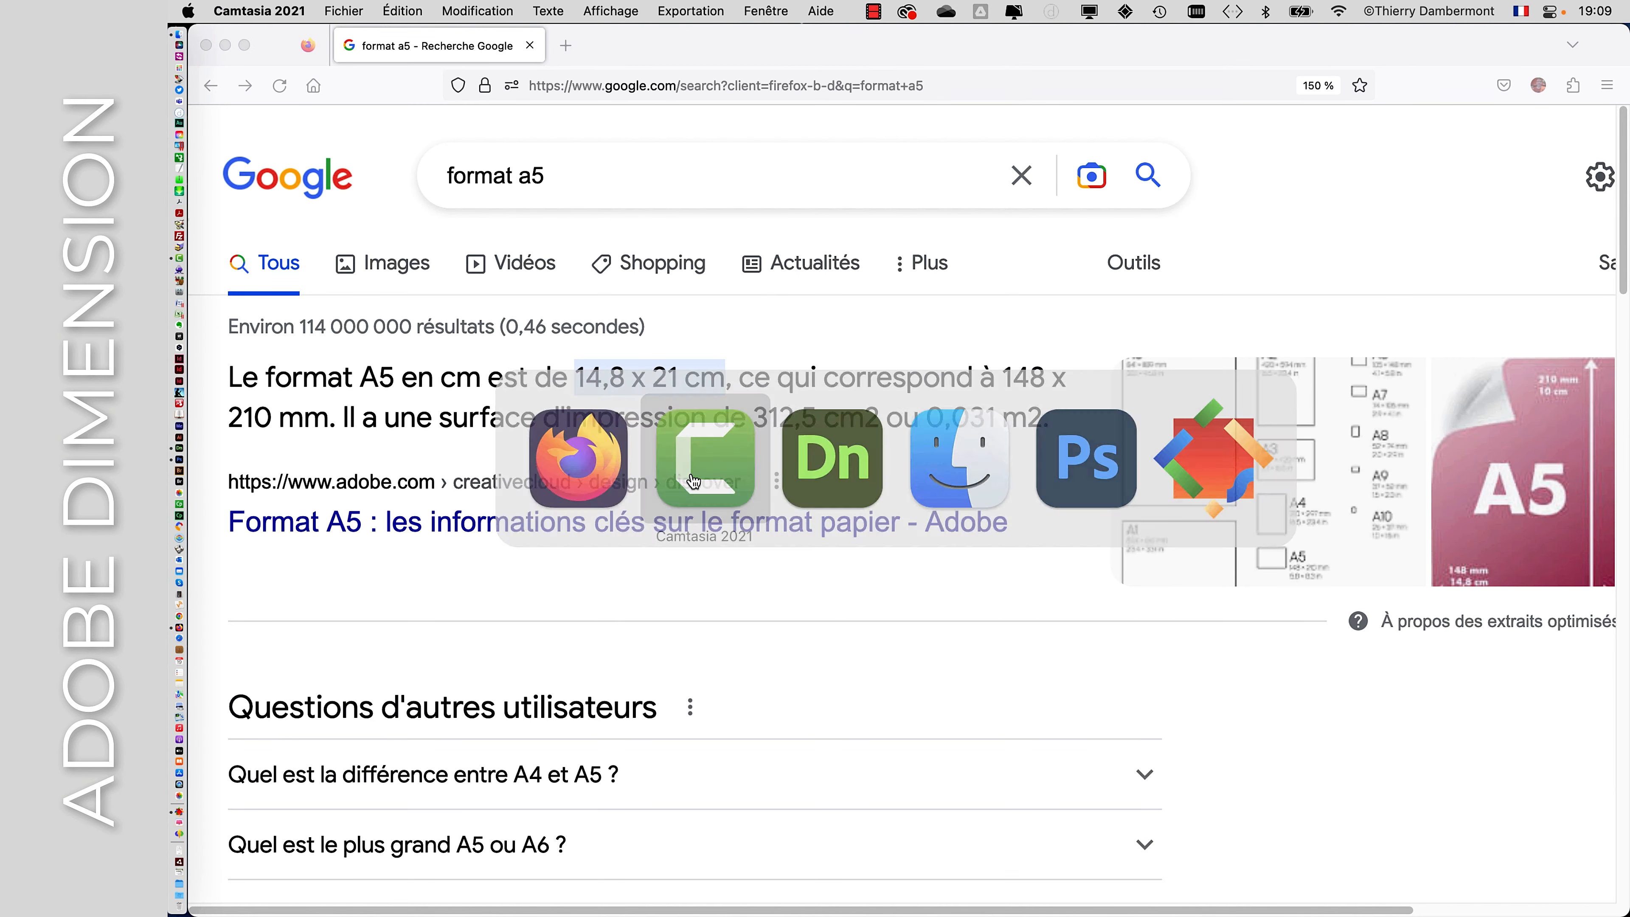
pyautogui.press('super+Tab')
pyautogui.press('super+Tab')
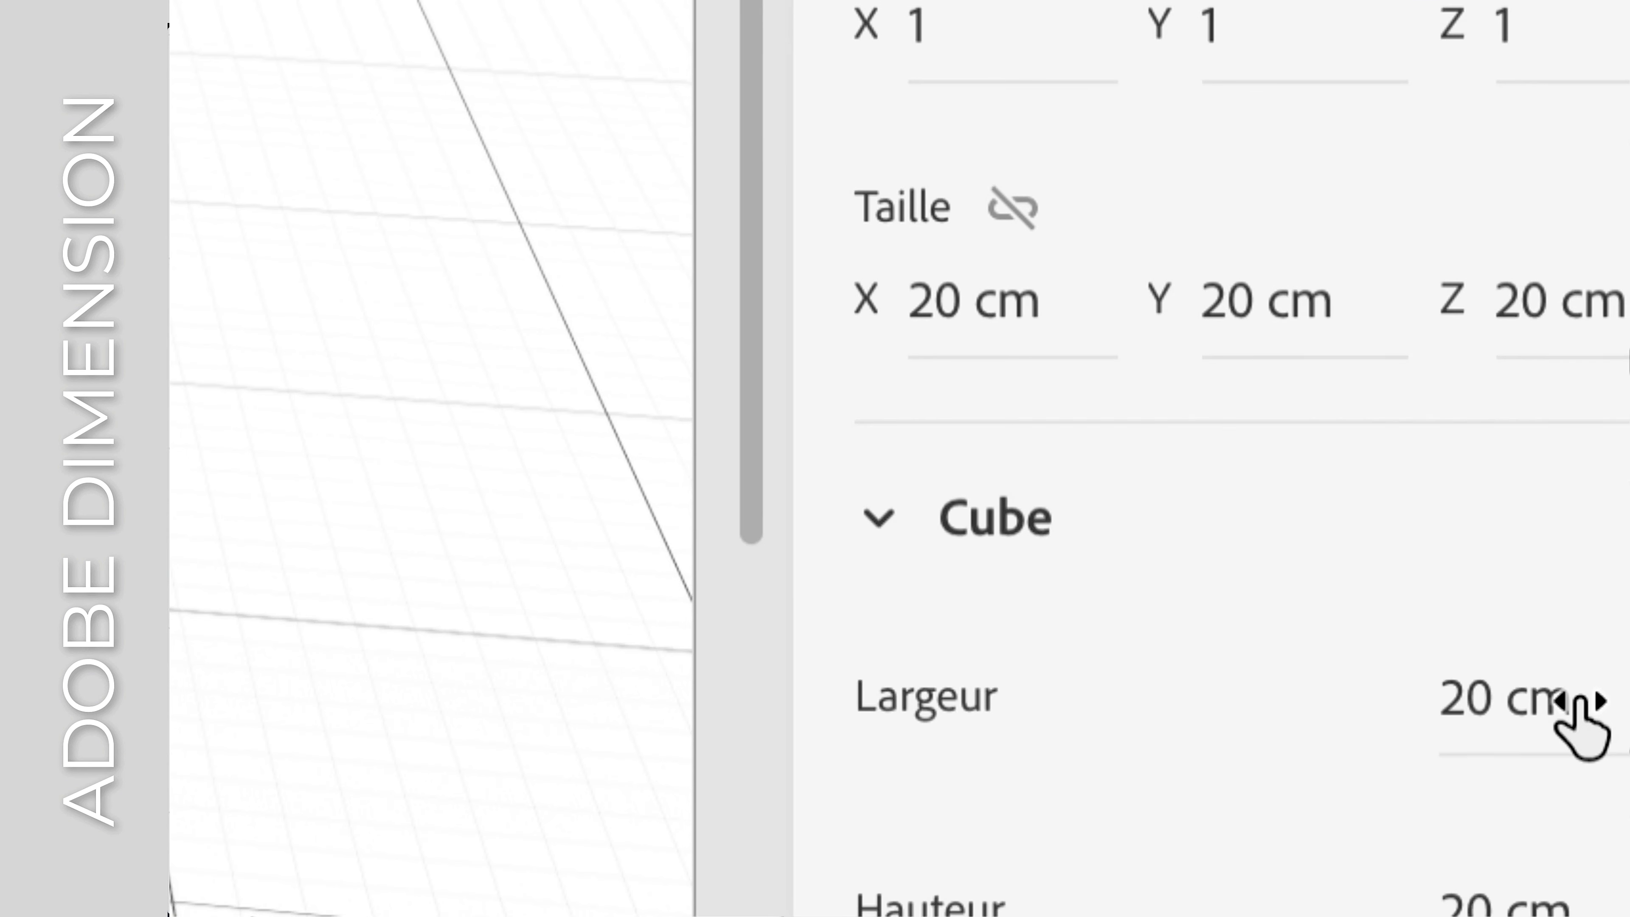
pyautogui.click(1582, 703)
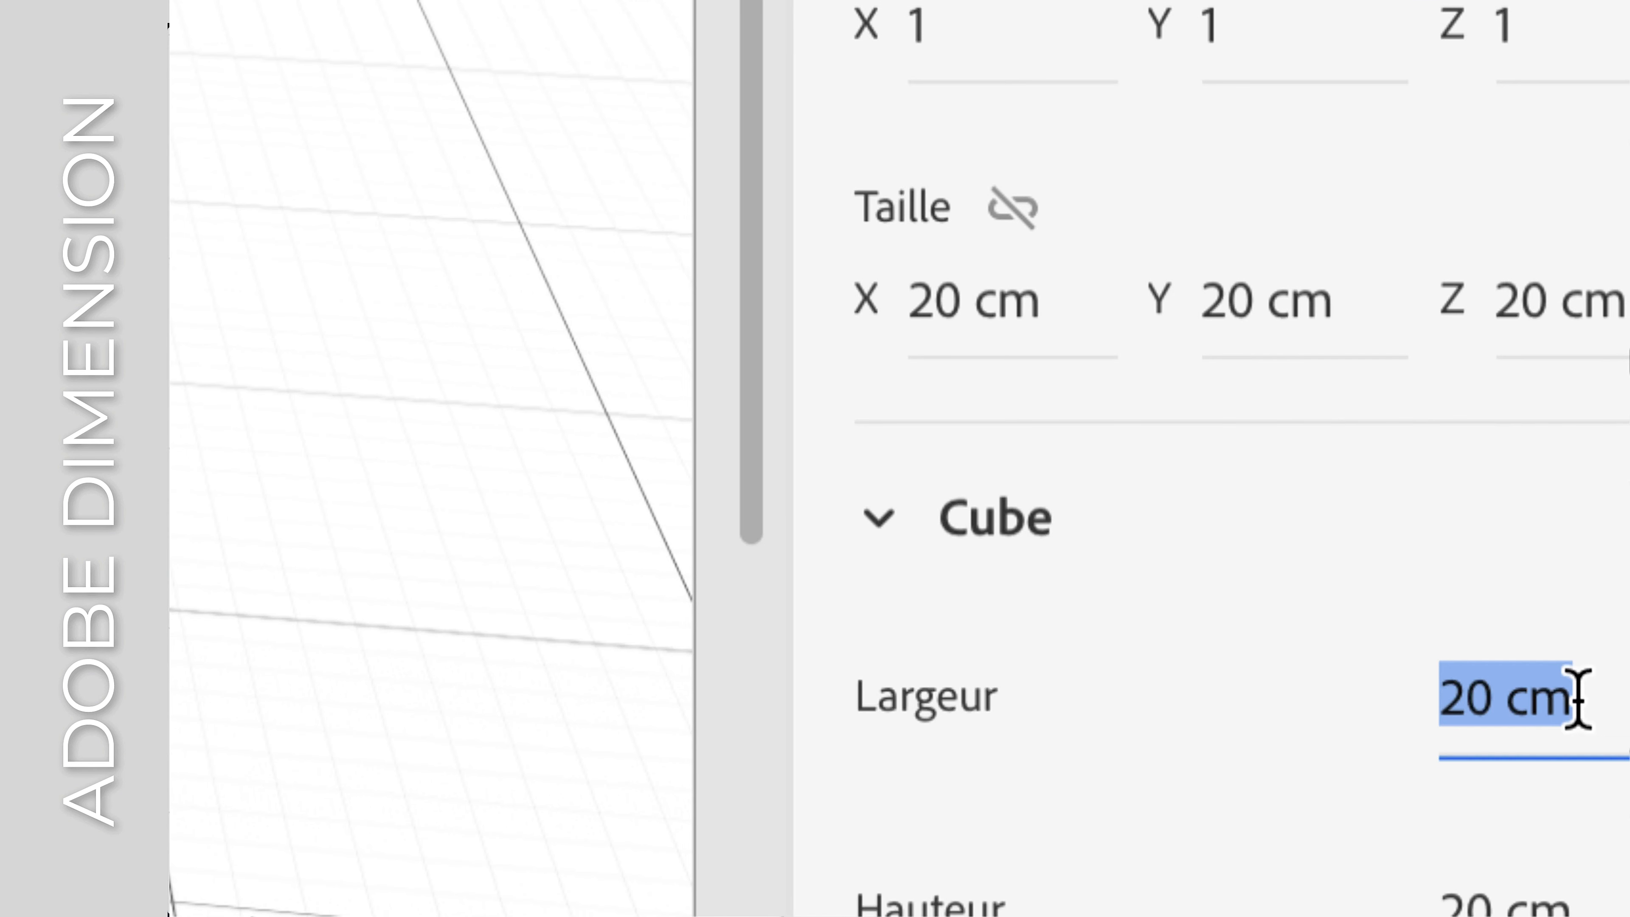
pyautogui.write('21')
pyautogui.press('Tab')
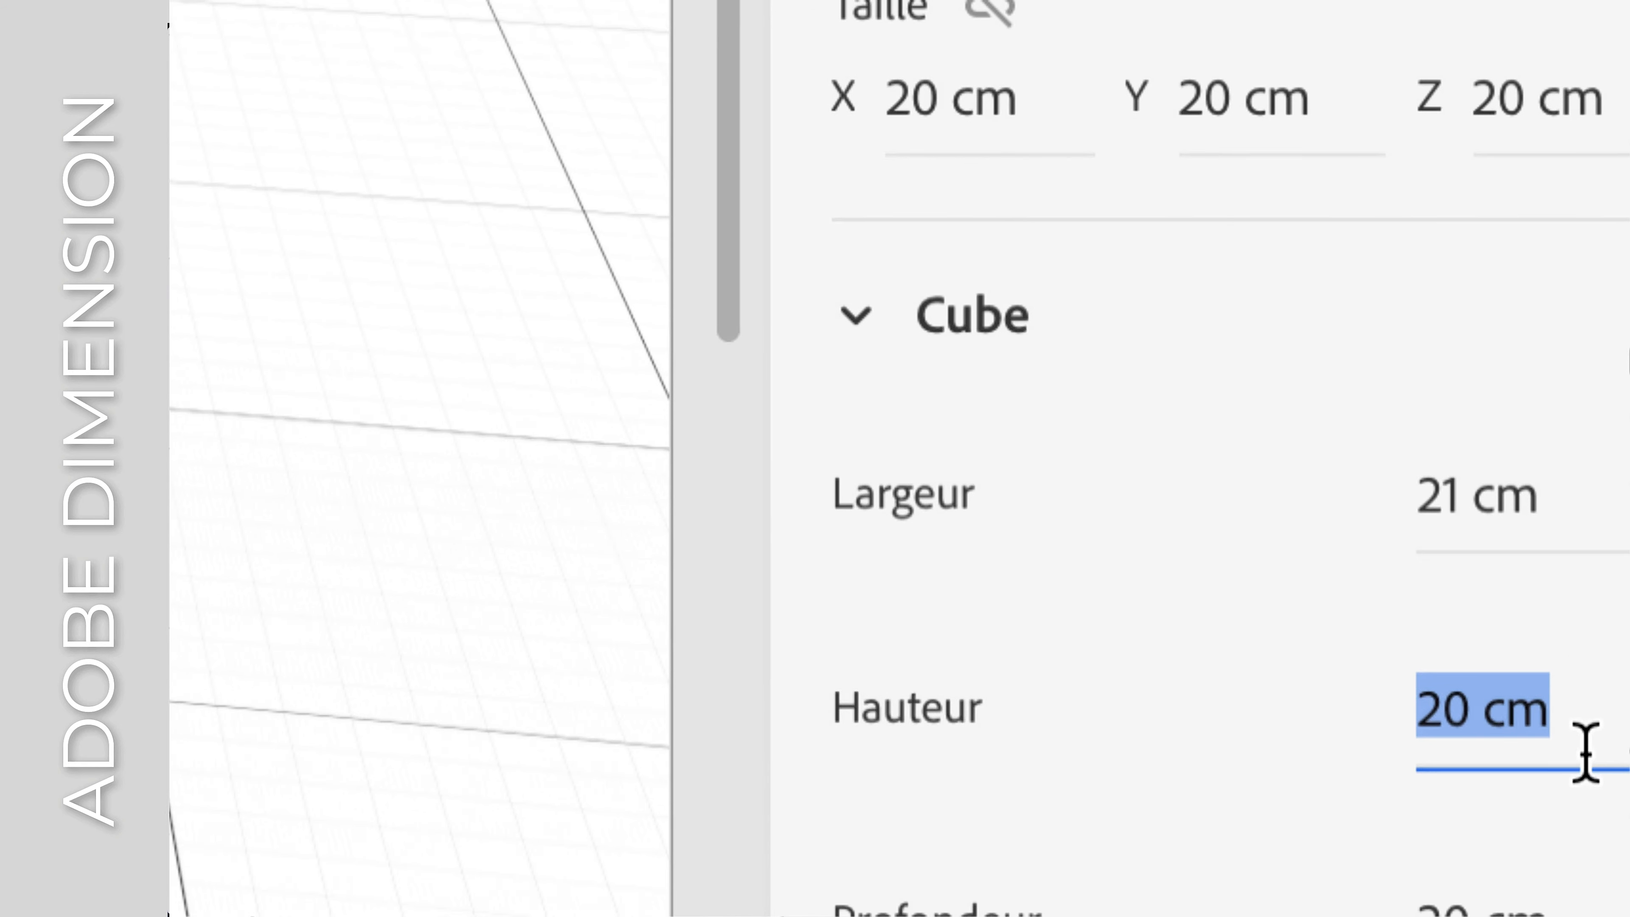
pyautogui.write('14,')
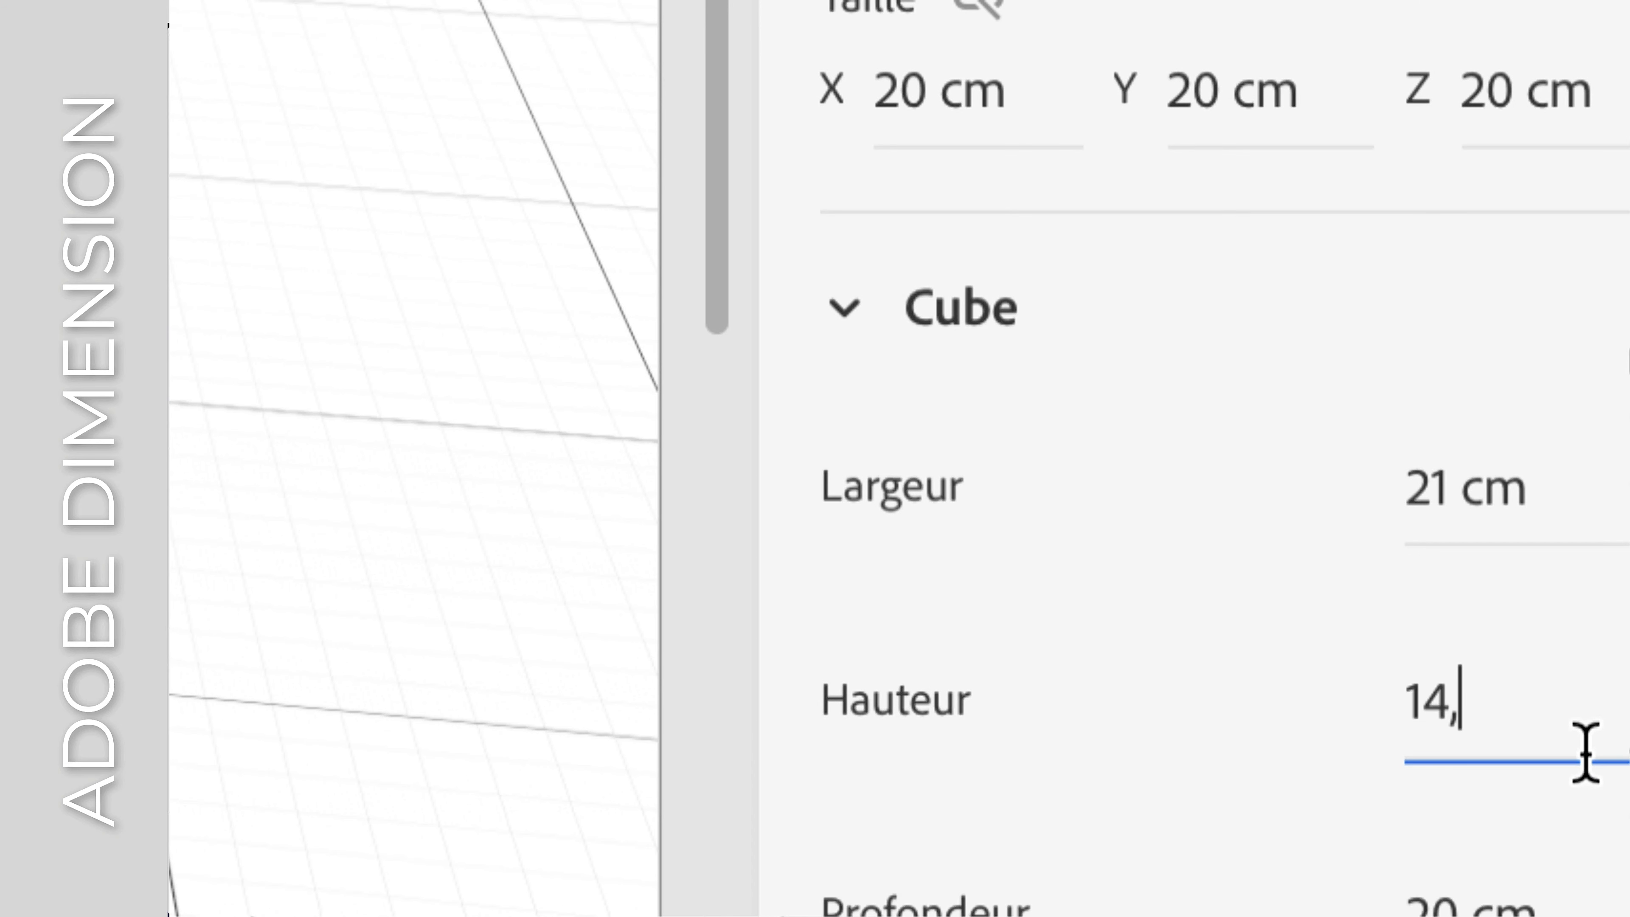
pyautogui.write('8')
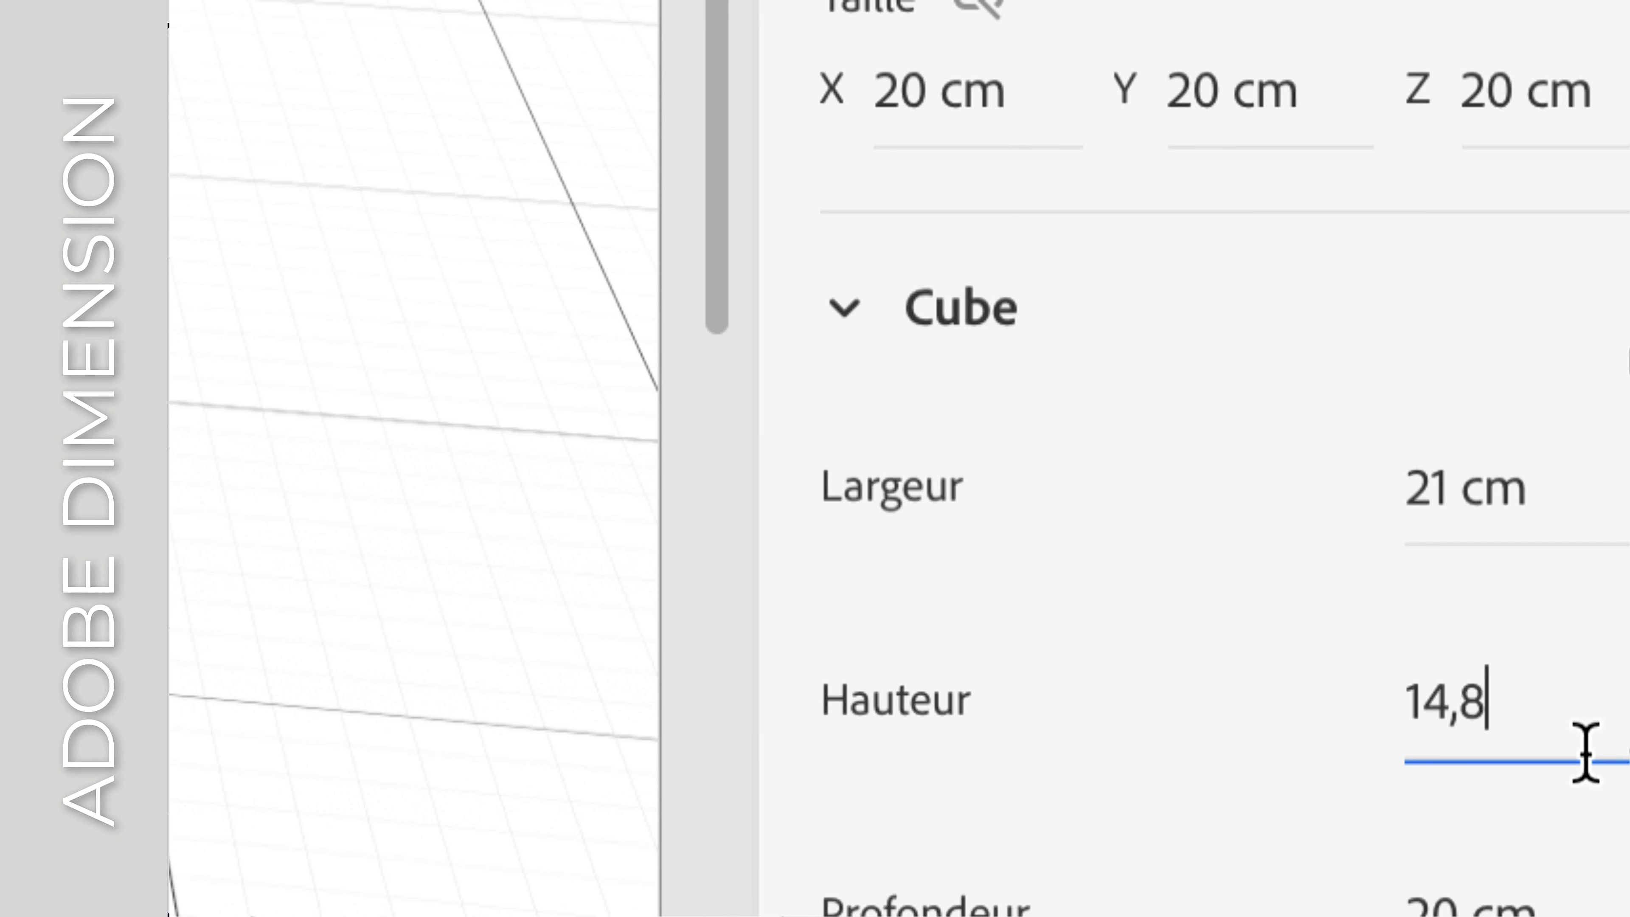
pyautogui.press('Tab')
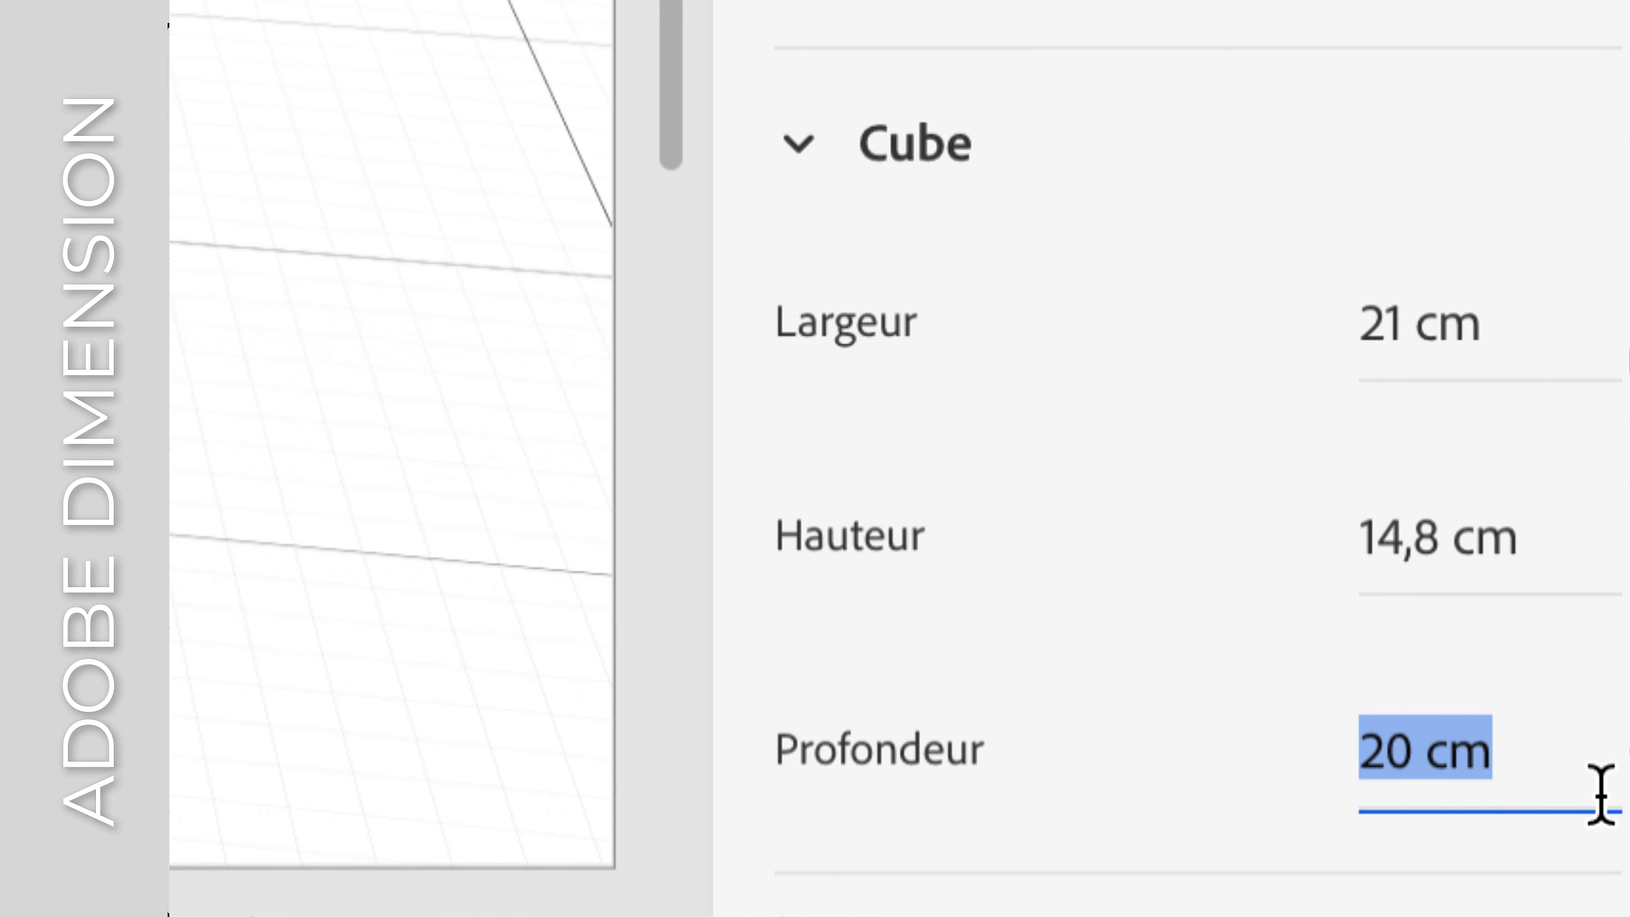
pyautogui.write('0,2')
pyautogui.press('Return')
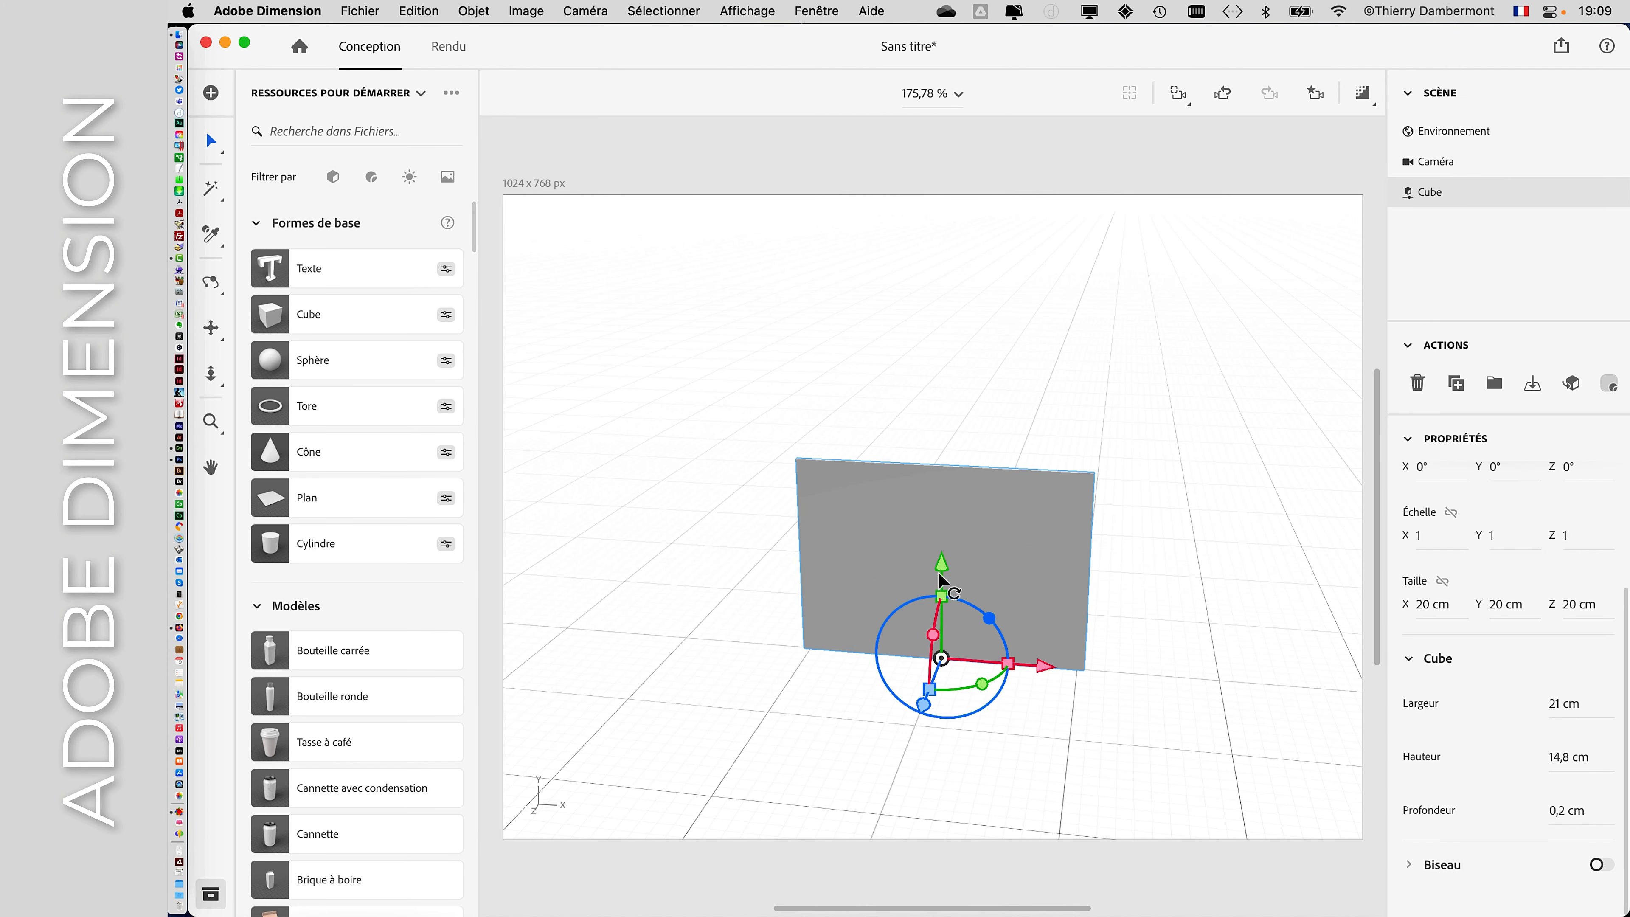
# Orbit around the thin A5 panel to inspect it, finish on a frontal view and select the panel
pyautogui.moveTo(842, 540); pyautogui.dragTo(1024, 452, button='right')
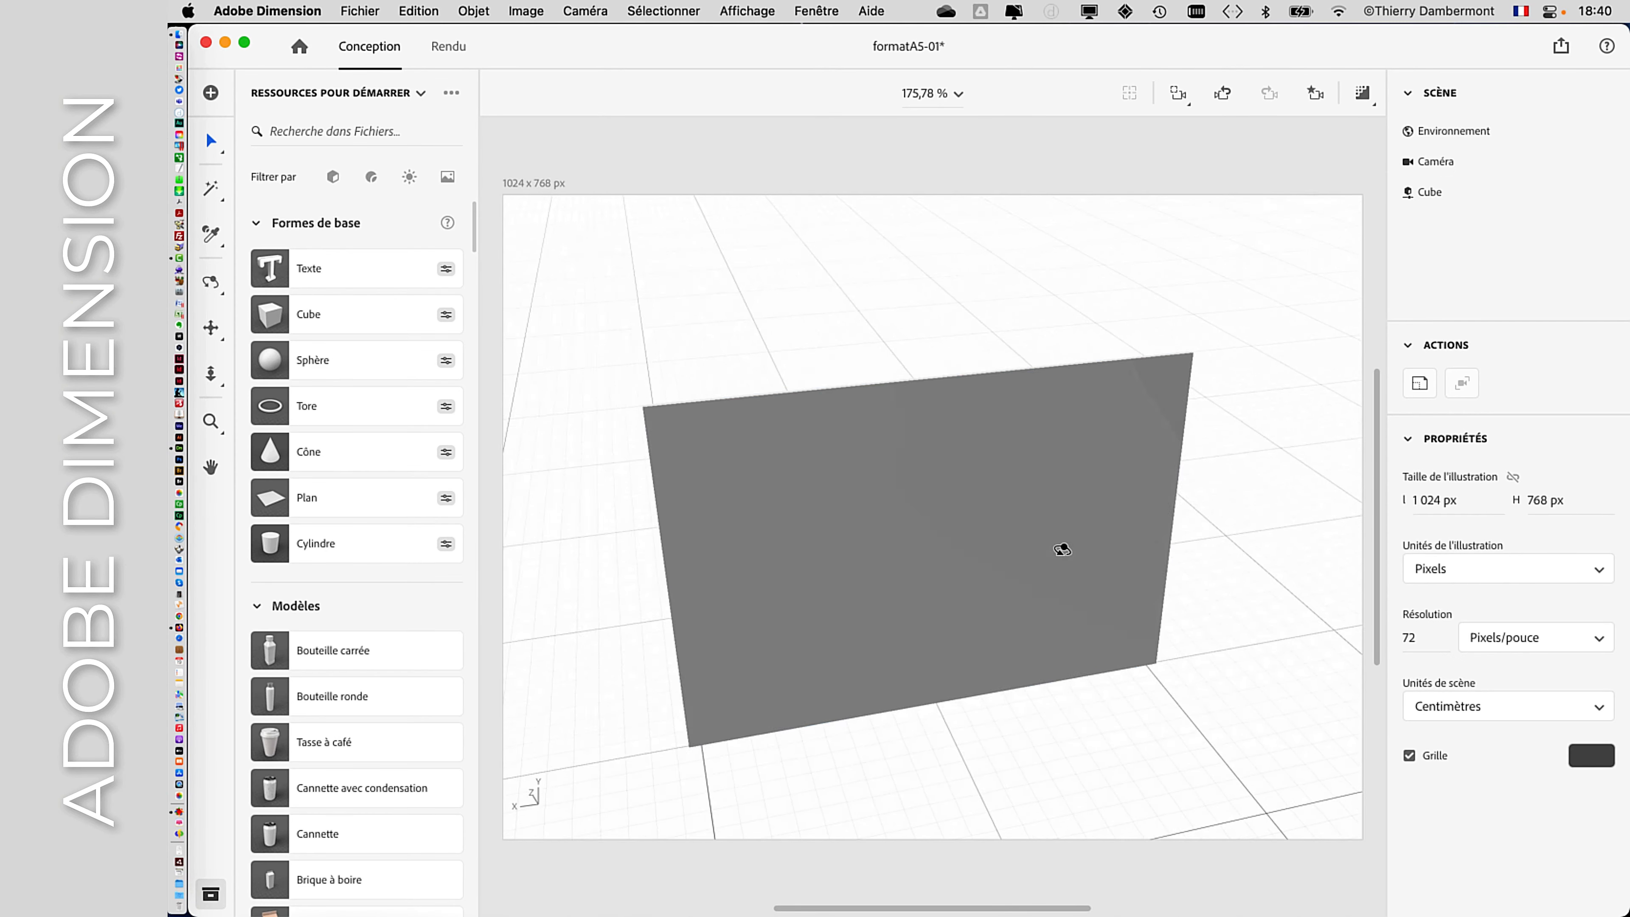
pyautogui.moveTo(1063, 545); pyautogui.dragTo(878, 501, button='right')
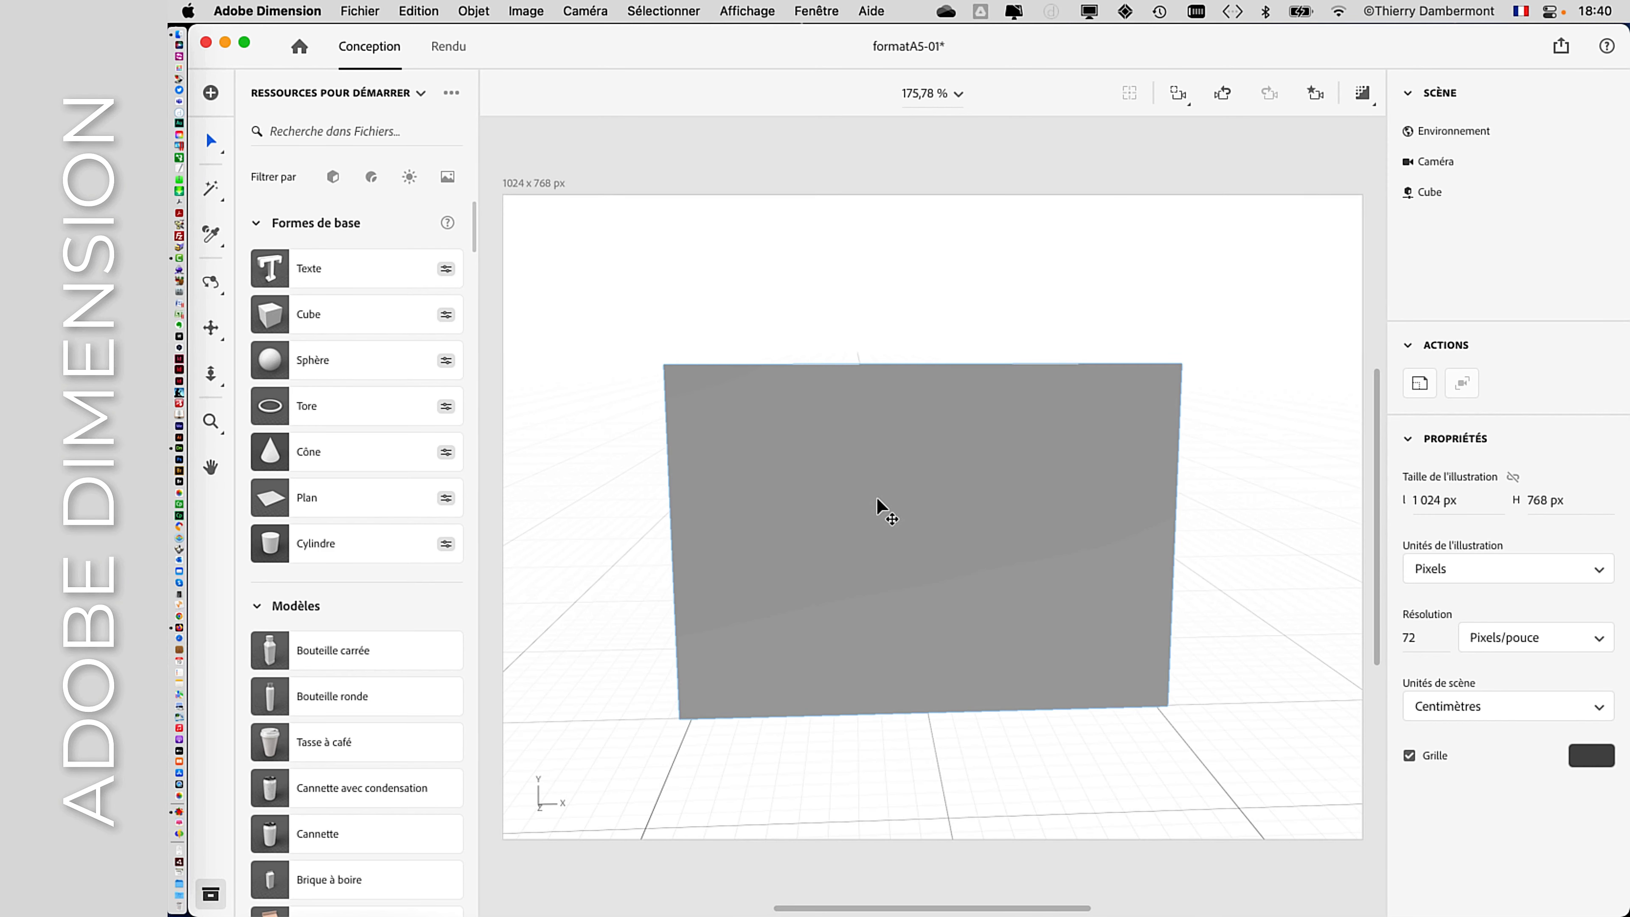
pyautogui.click(914, 470)
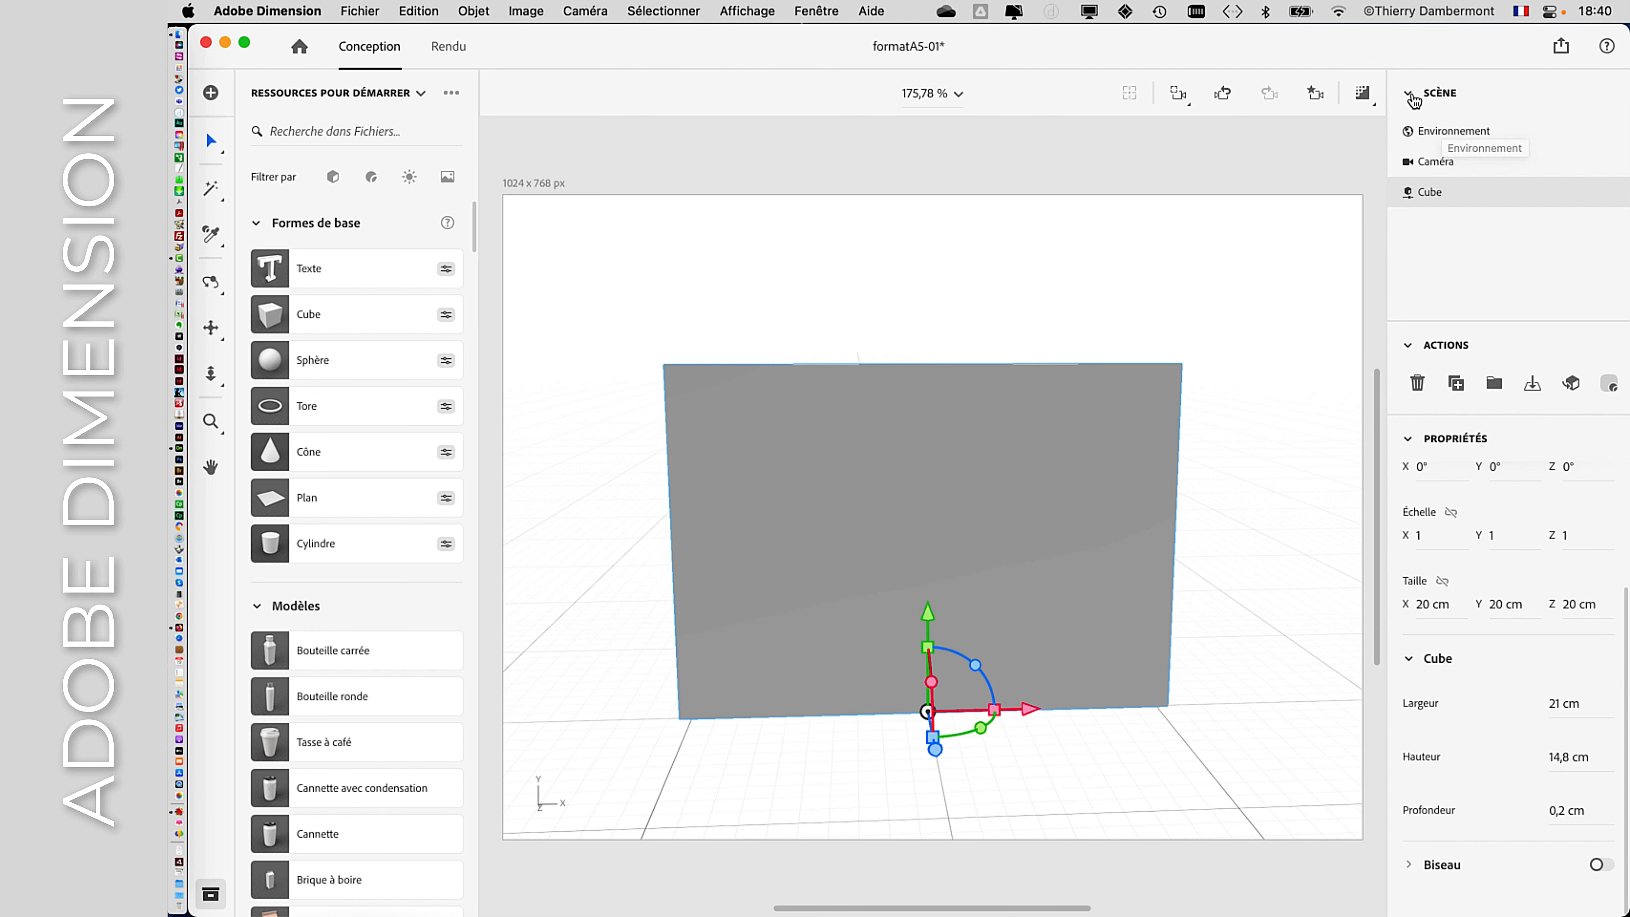
pyautogui.click(1410, 94)
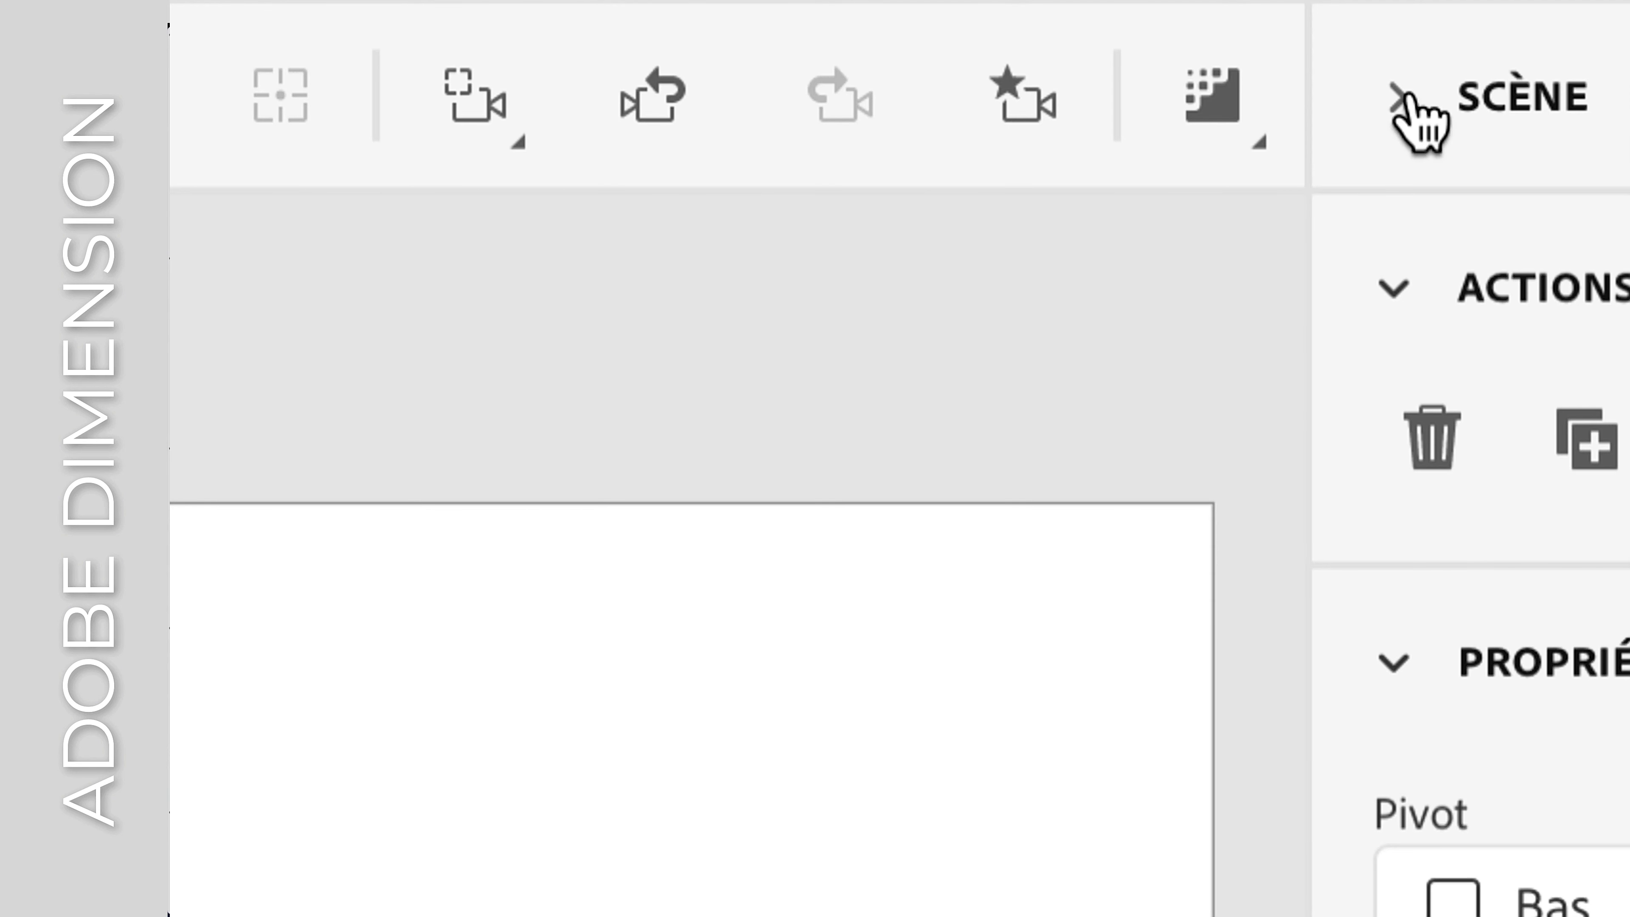
pyautogui.click(1422, 125)
pyautogui.doubleClick(1498, 222)
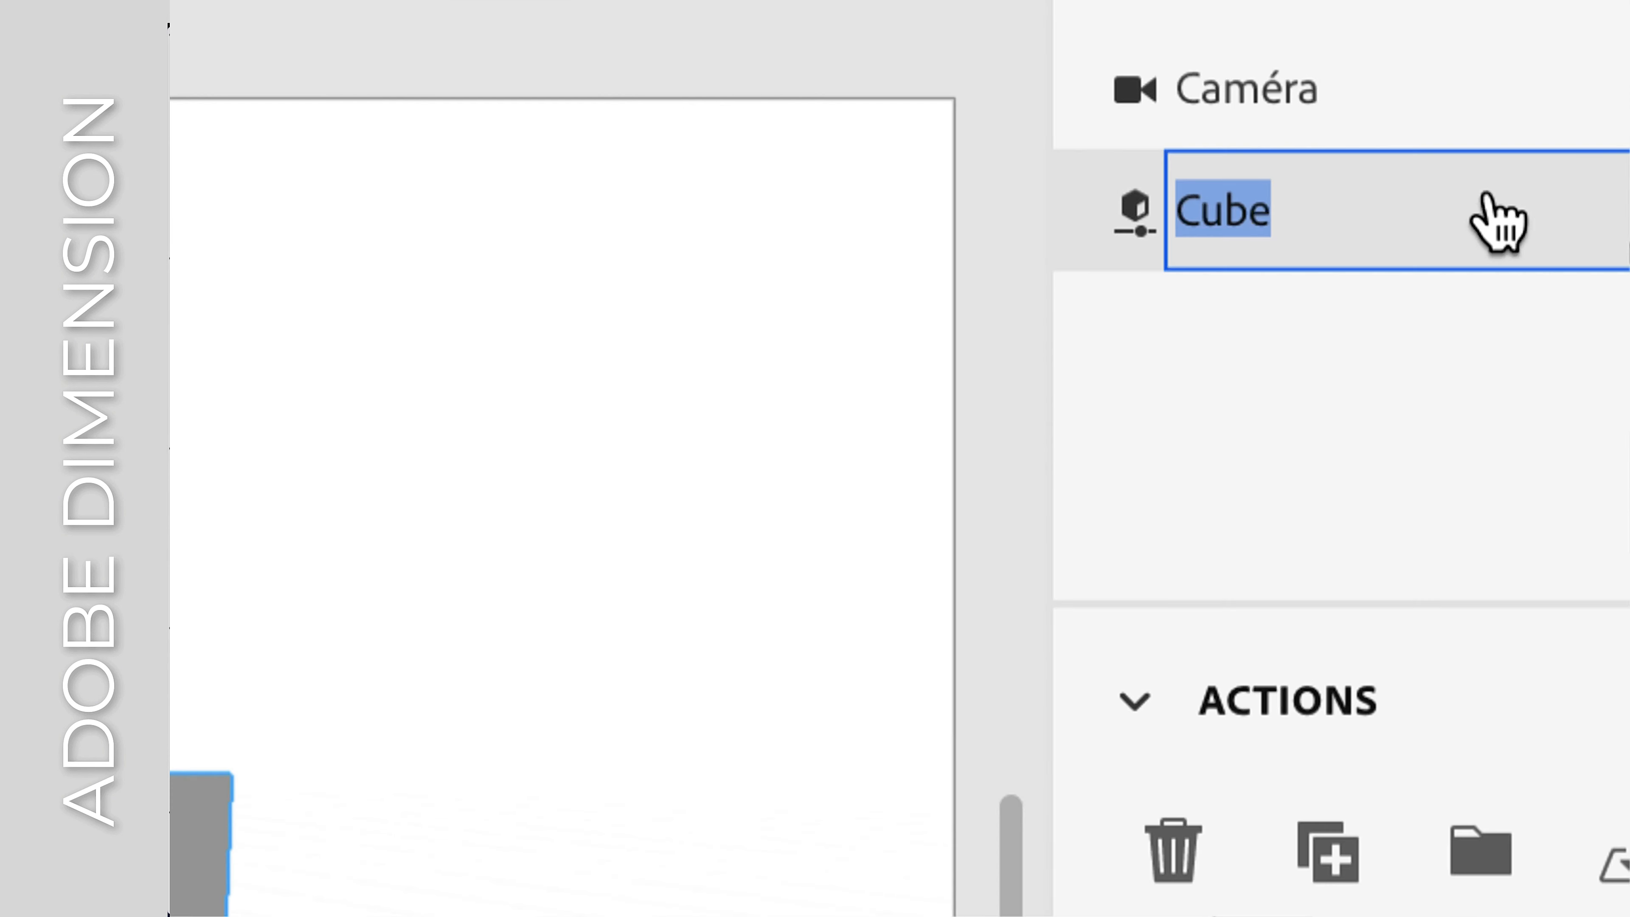
pyautogui.click(1135, 225)
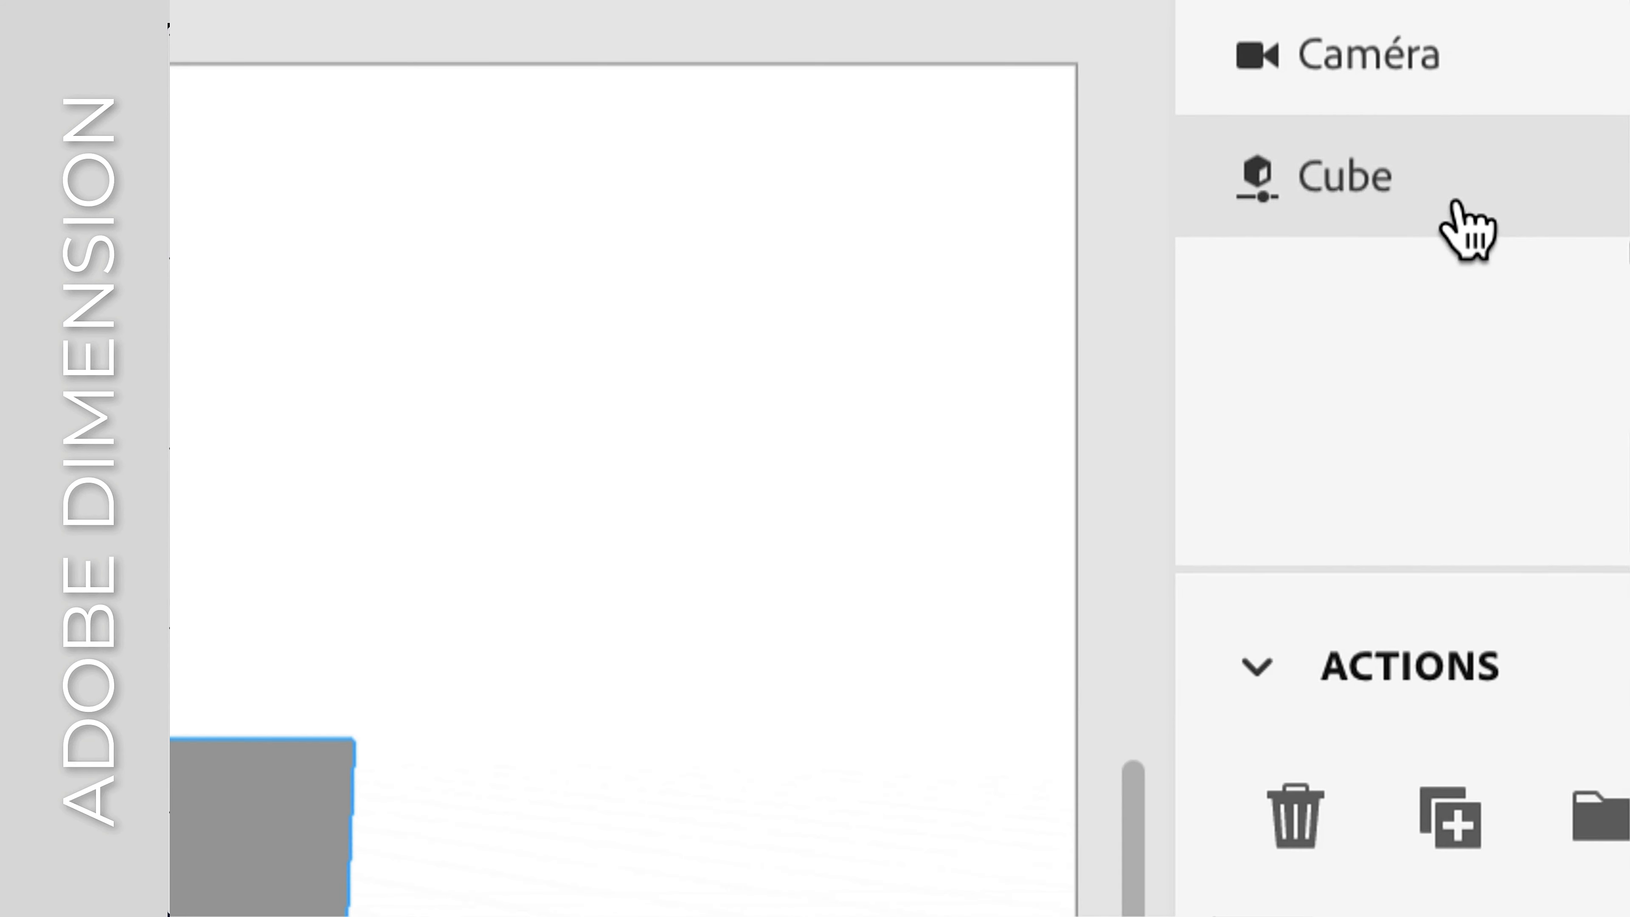
pyautogui.doubleClick(1469, 227)
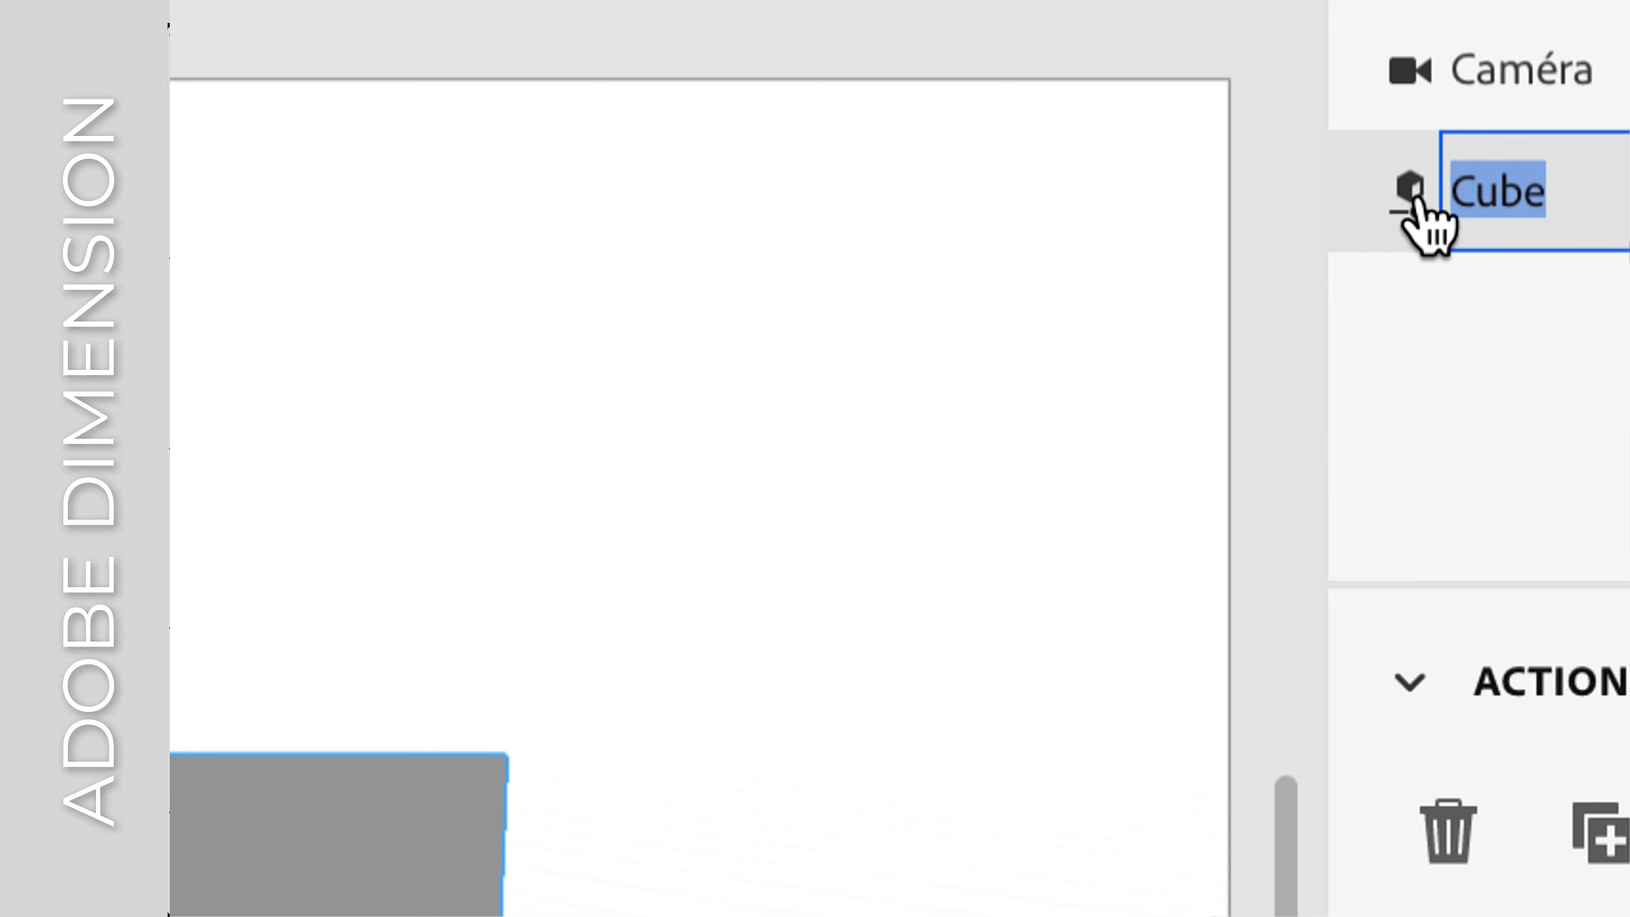
pyautogui.click(1417, 202)
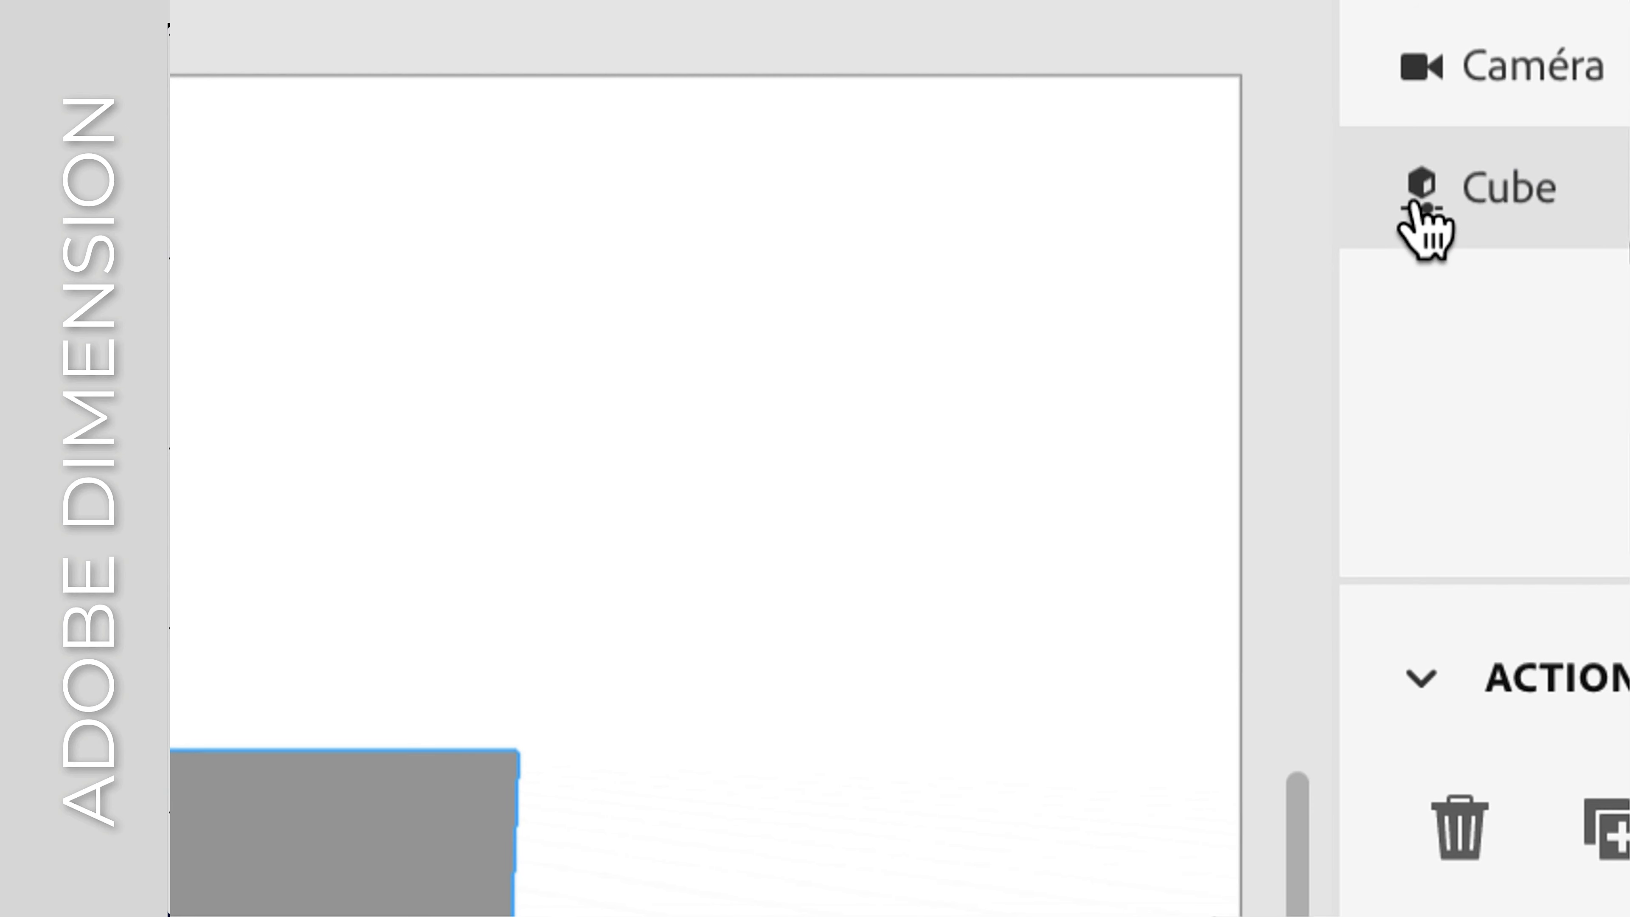
# Open the cube's default material and set its base colour to a soft green, RVB 160, 202, 182
pyautogui.doubleClick(1418, 207)
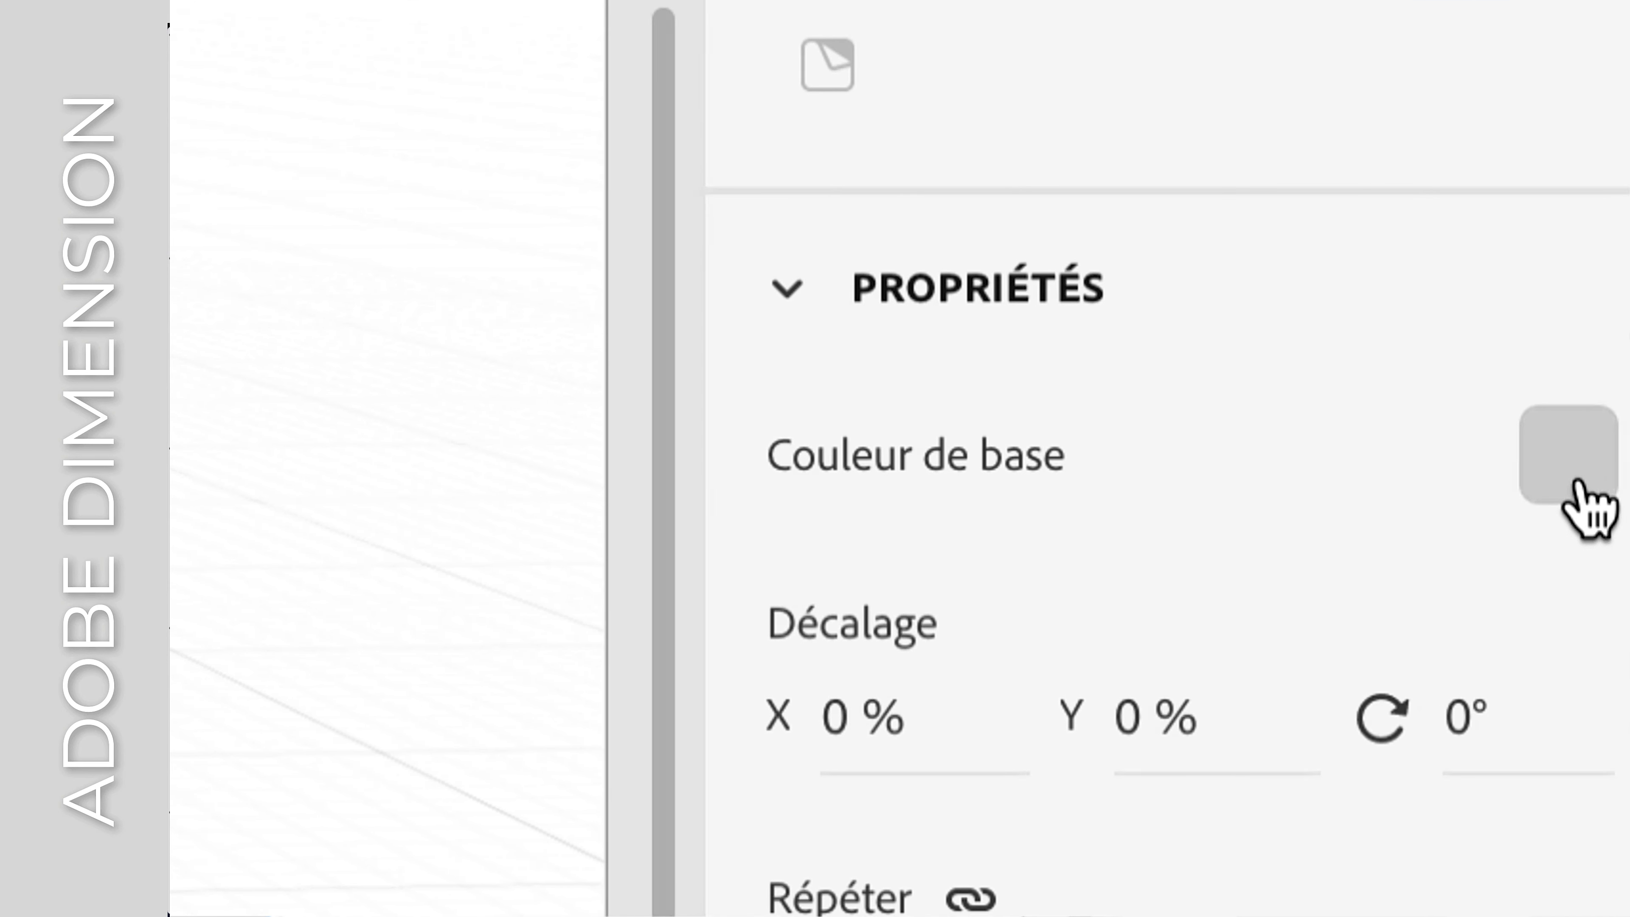
pyautogui.click(1579, 481)
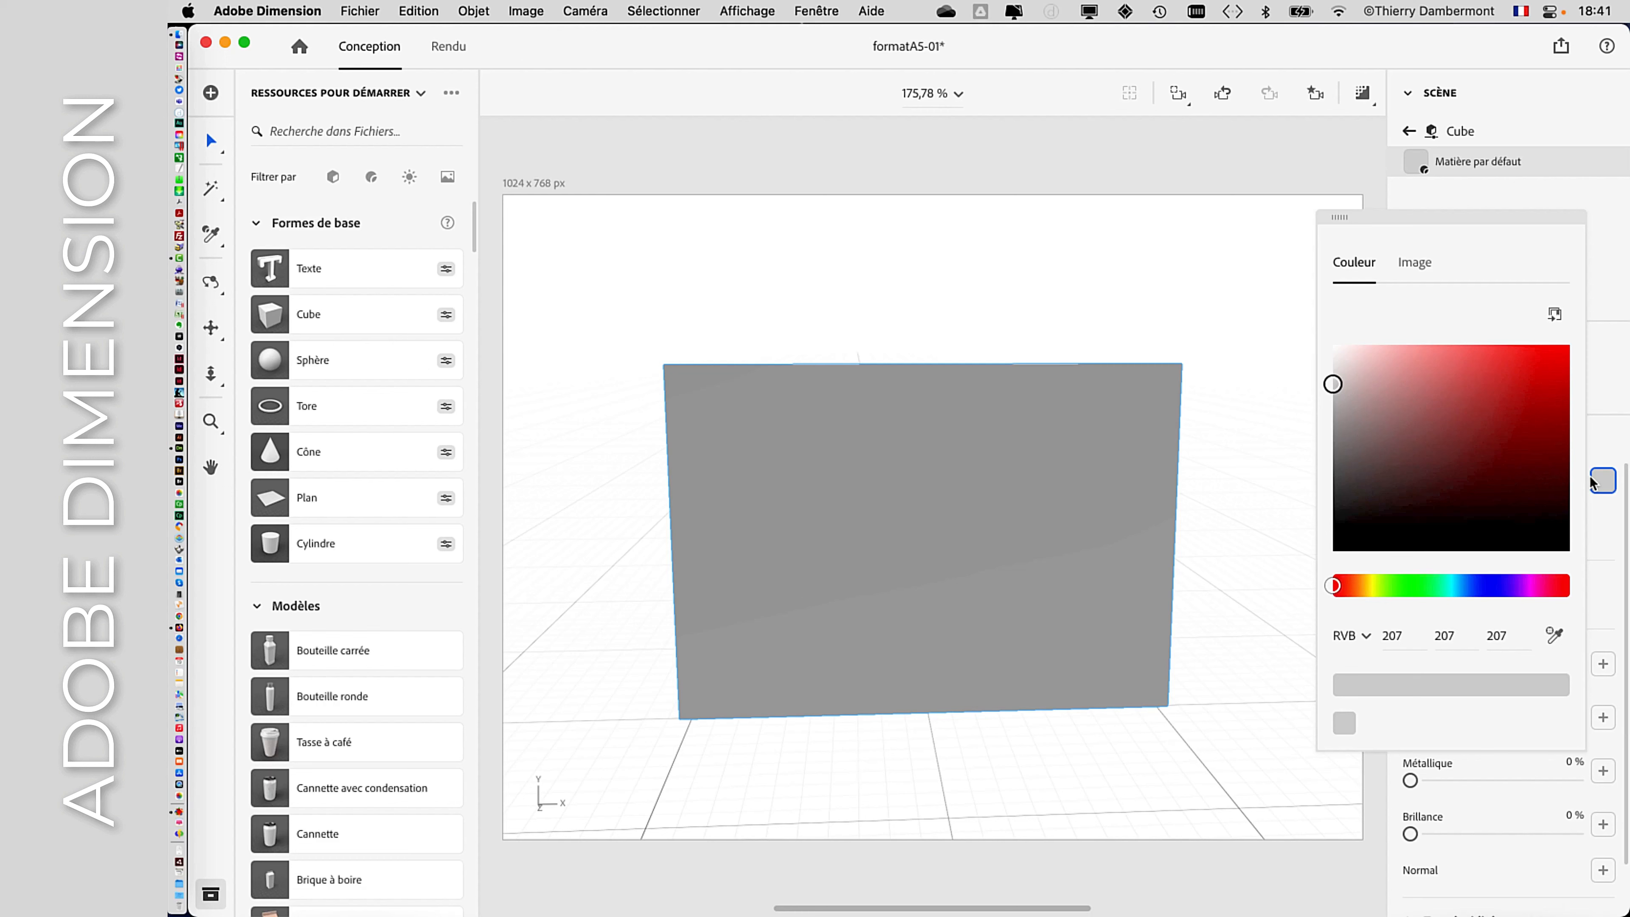
pyautogui.moveTo(489, 881); pyautogui.dragTo(825, 863)
pyautogui.click(1433, 586)
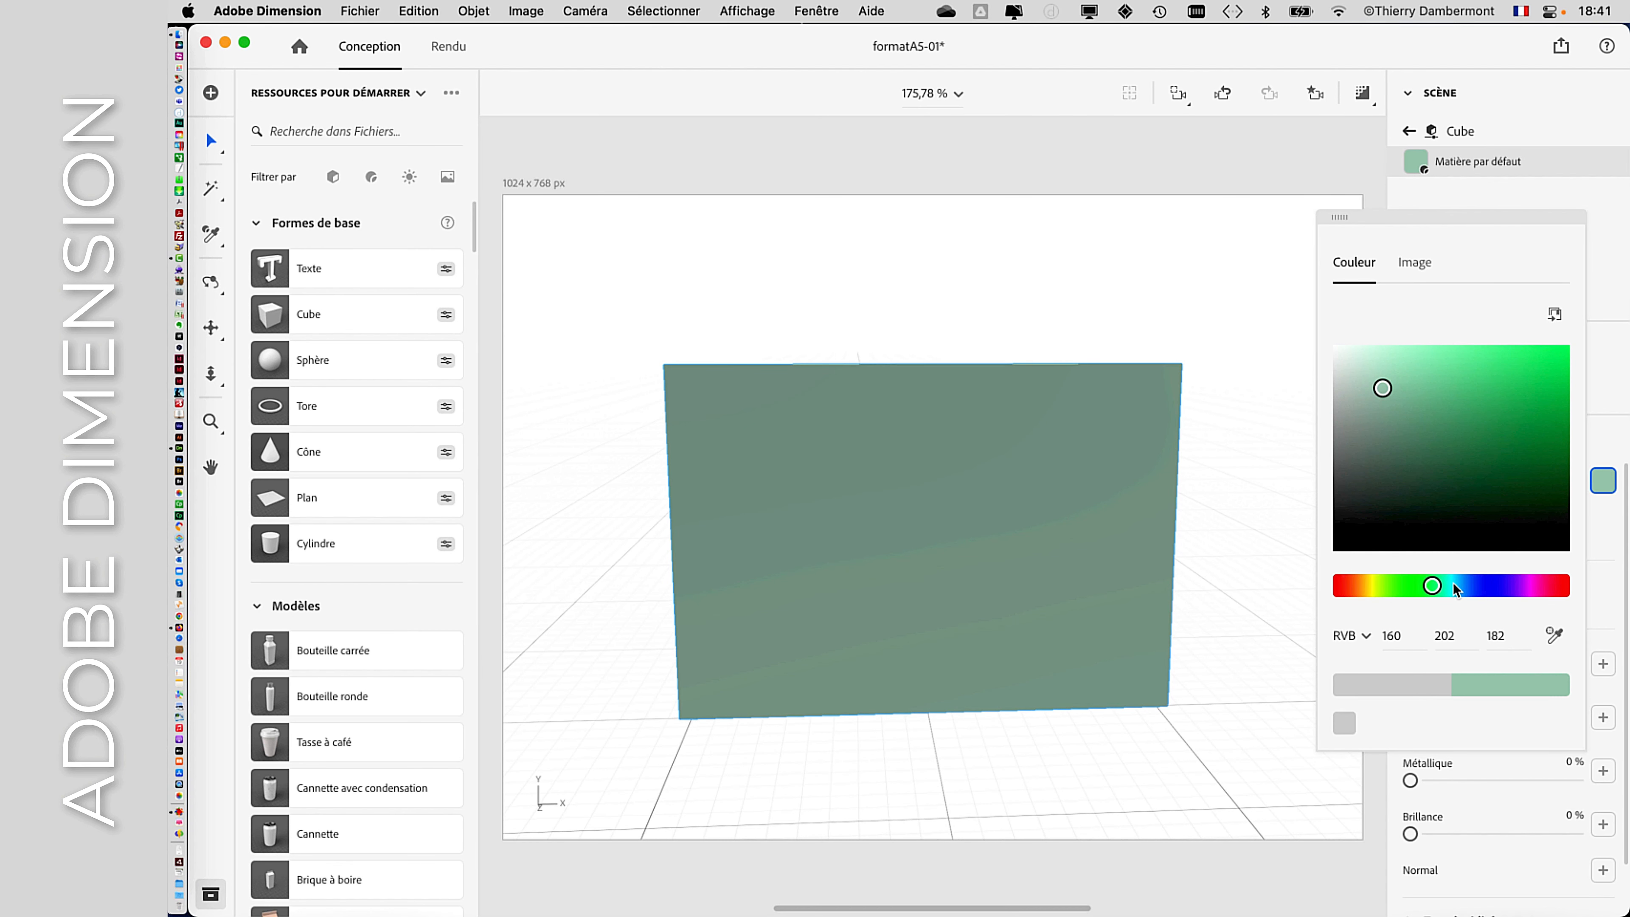
pyautogui.click(844, 256)
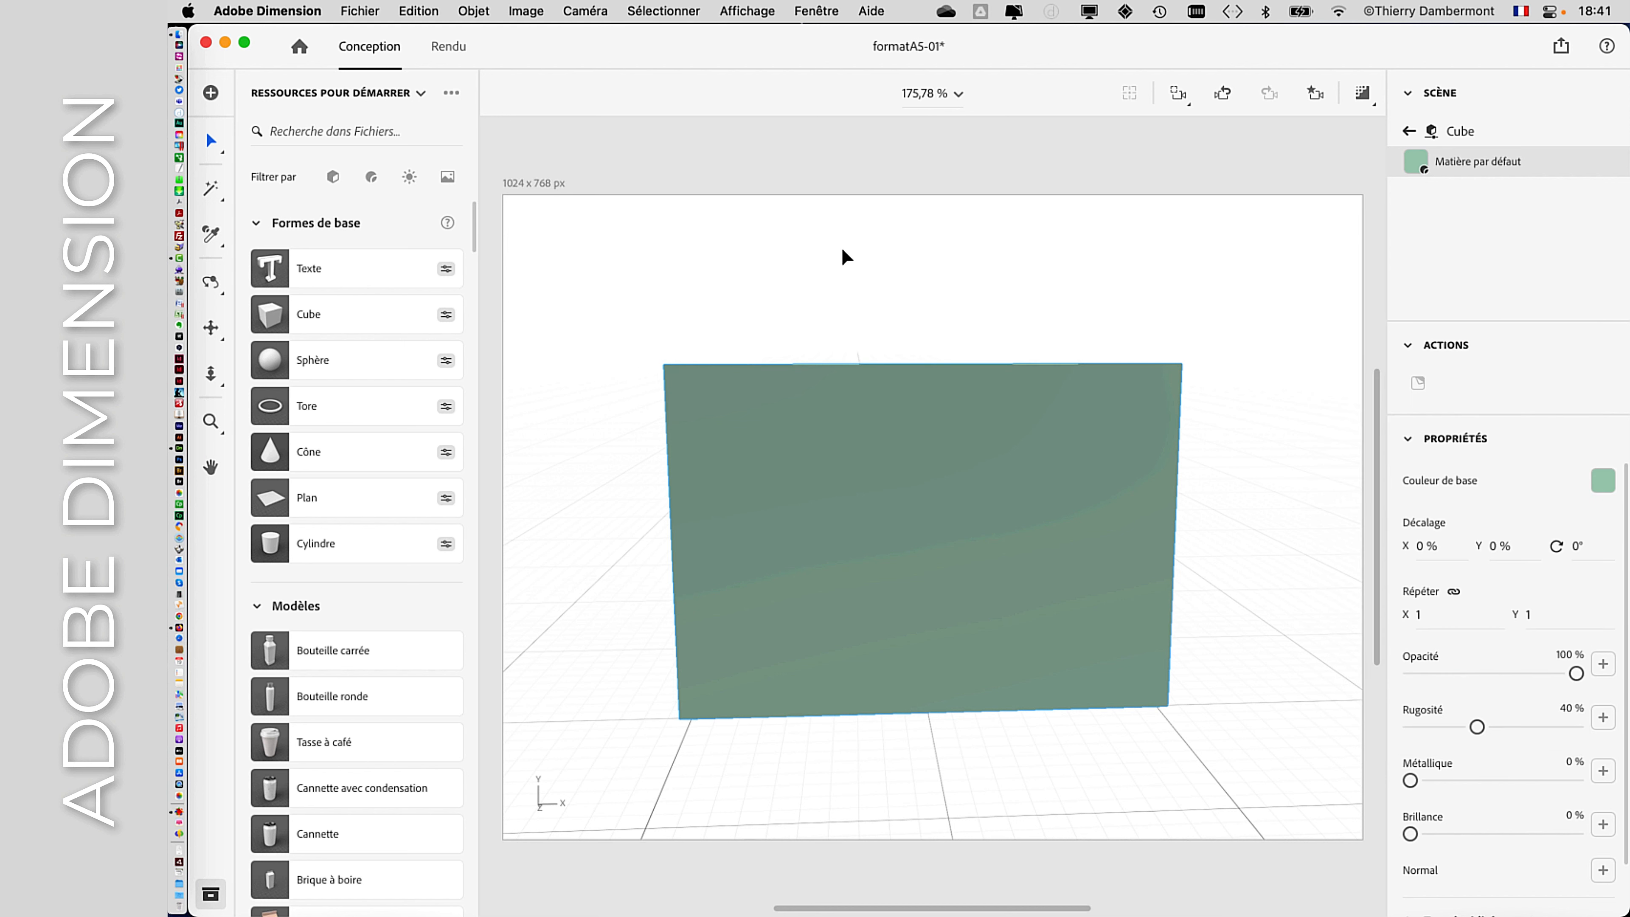